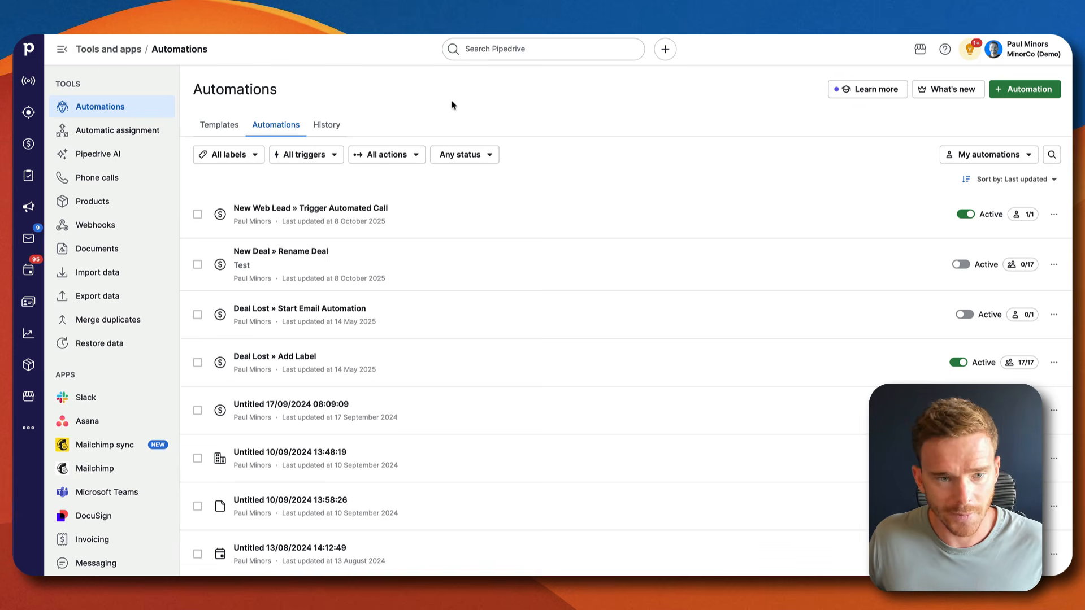
# Create a new automation and try an event trigger on the Deal item with the Added and Updated events
pyautogui.click(1009, 91)
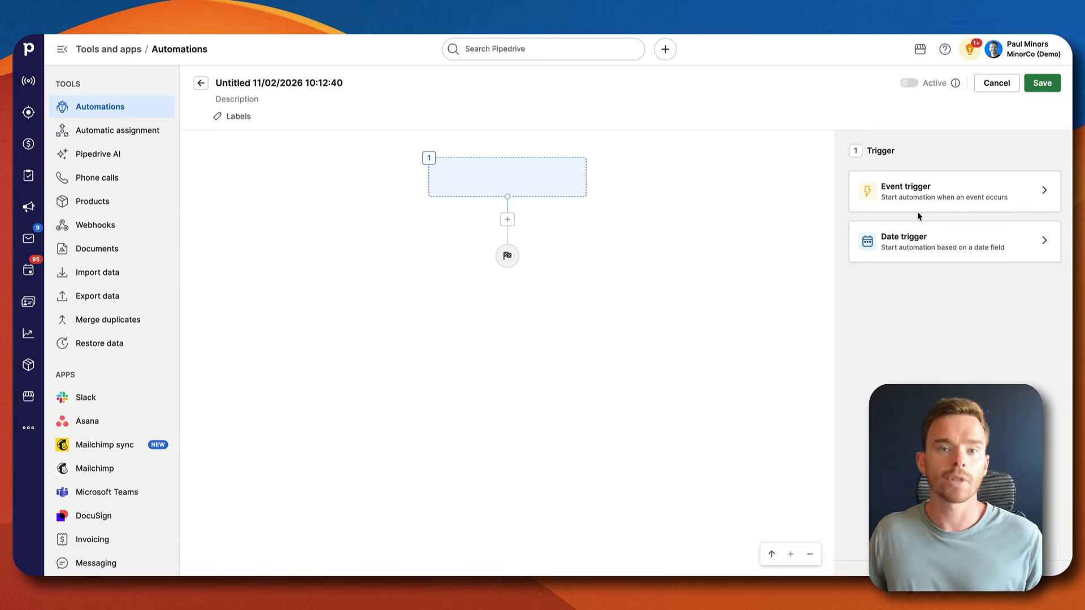
pyautogui.click(935, 185)
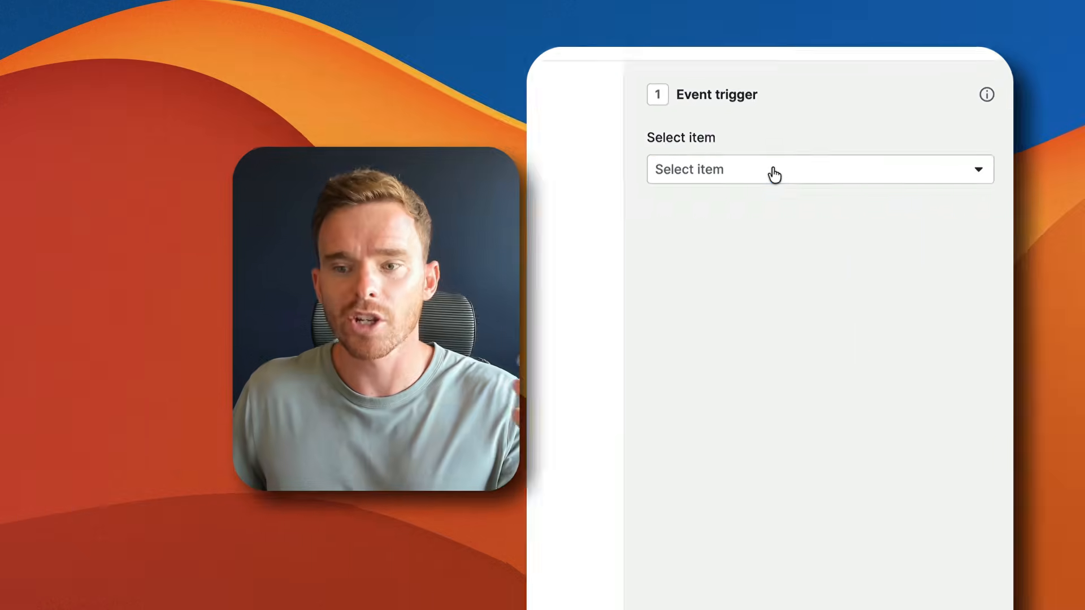
pyautogui.click(774, 175)
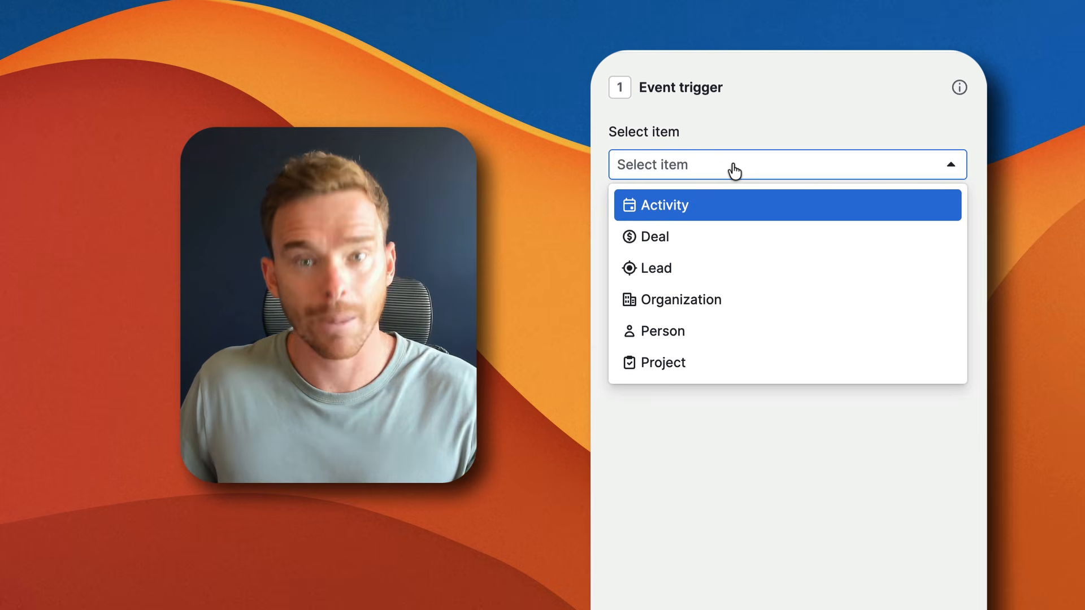
pyautogui.click(681, 250)
pyautogui.click(659, 247)
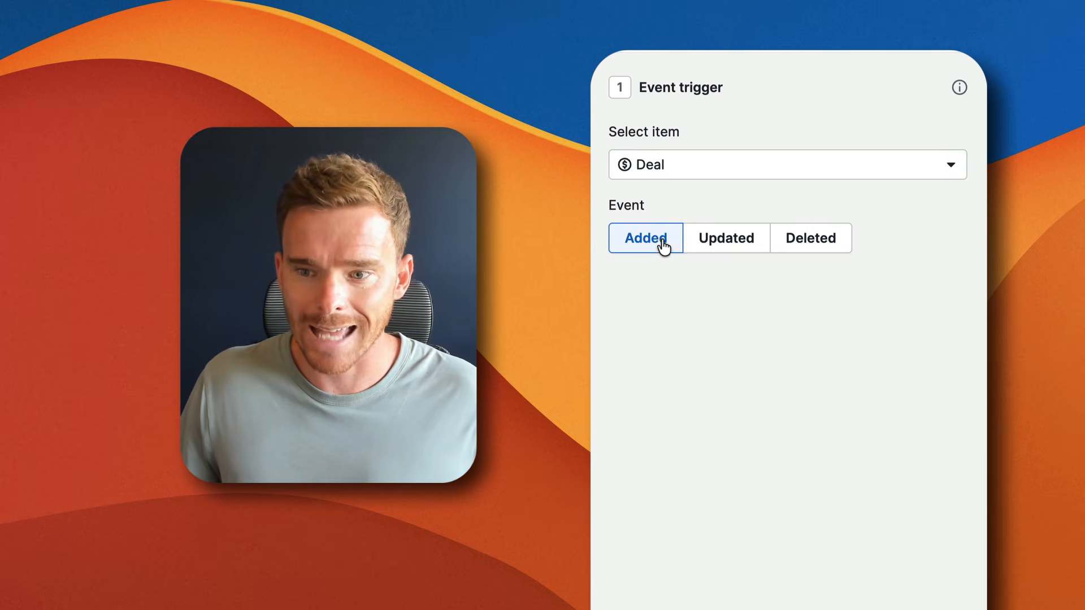
pyautogui.click(727, 249)
# Switch the event trigger to the Person item and try its Added and Updated events
pyautogui.click(702, 175)
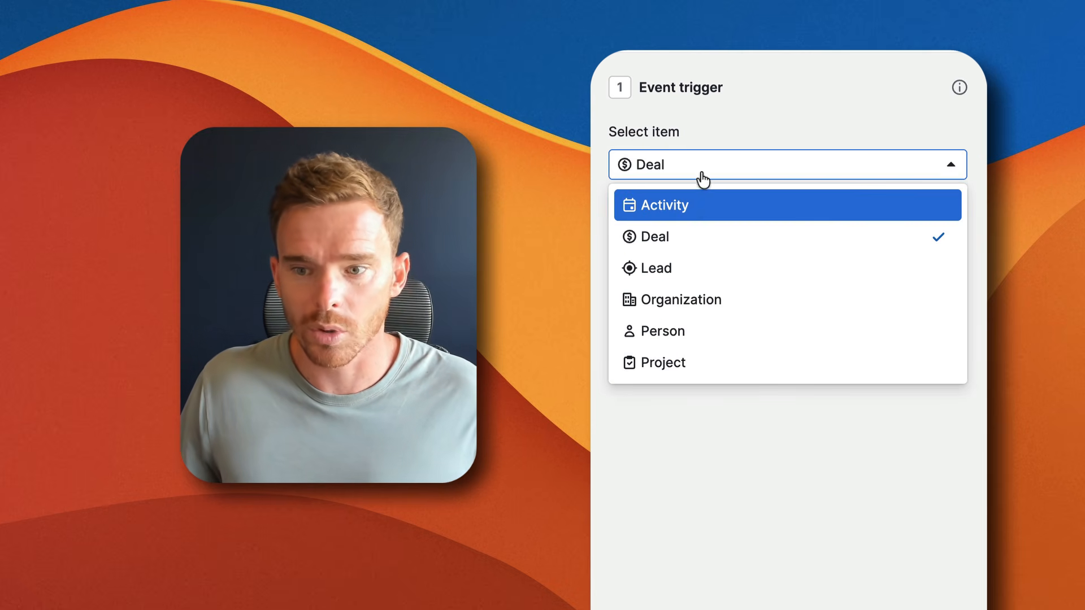
pyautogui.click(683, 332)
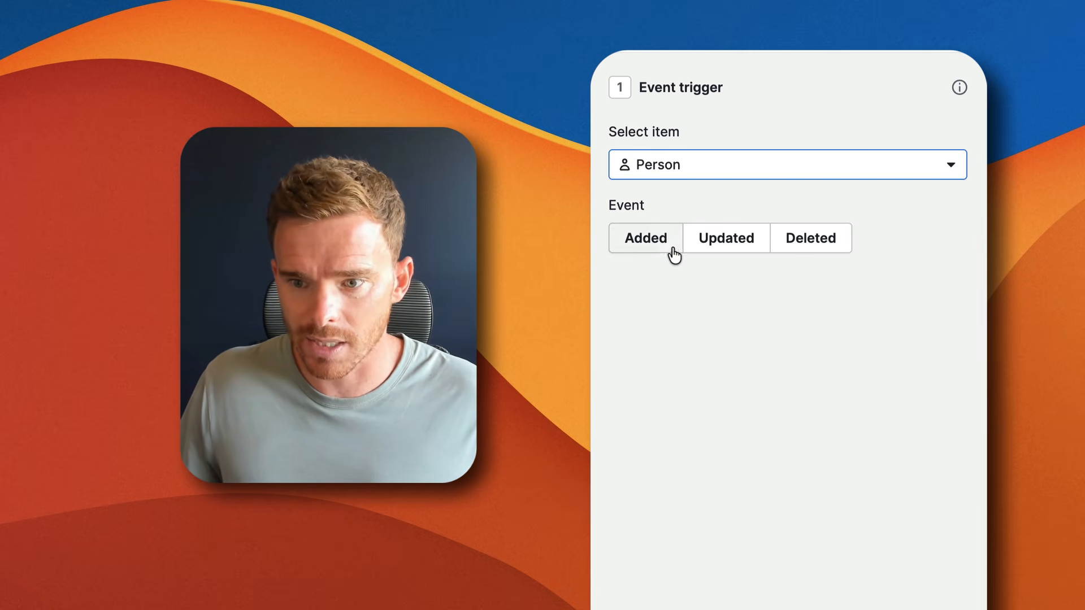
pyautogui.click(673, 253)
pyautogui.click(737, 247)
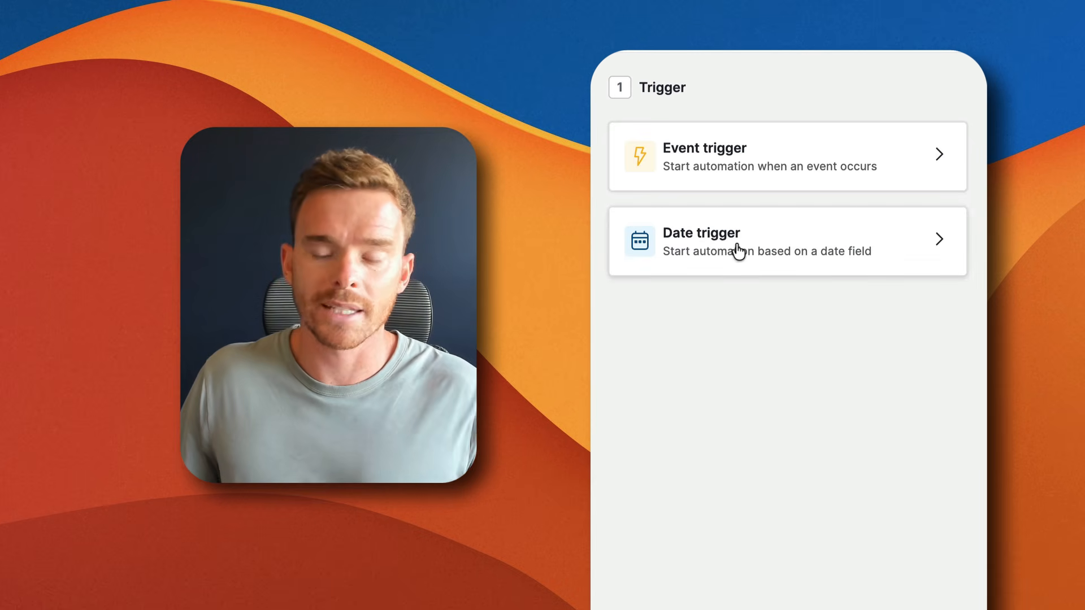
# Apply a date trigger on the Deal item that fires 1 day before the Booking Date
pyautogui.click(734, 247)
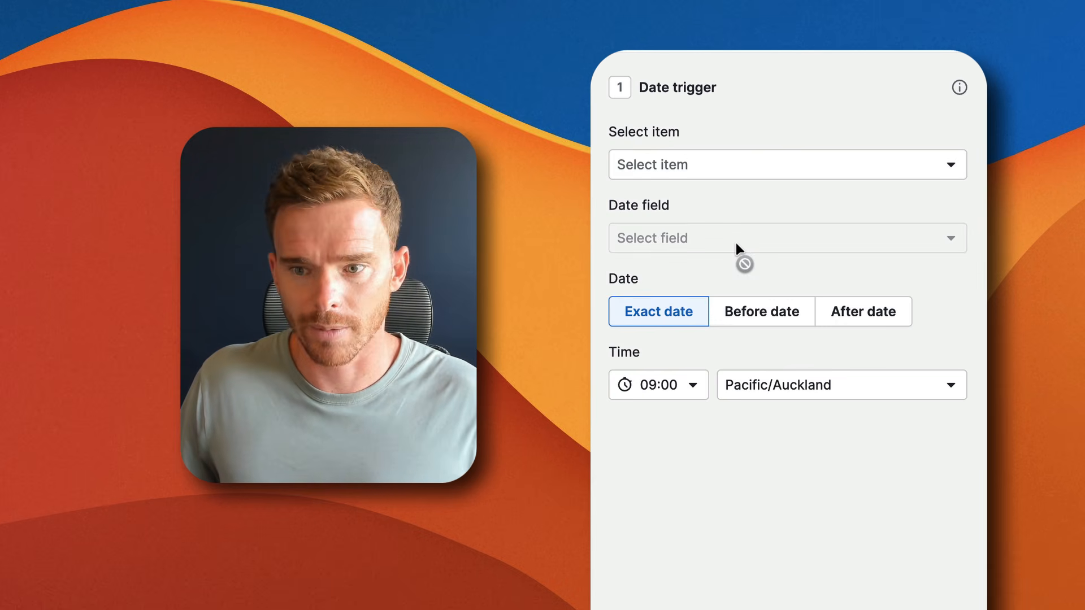
pyautogui.click(721, 171)
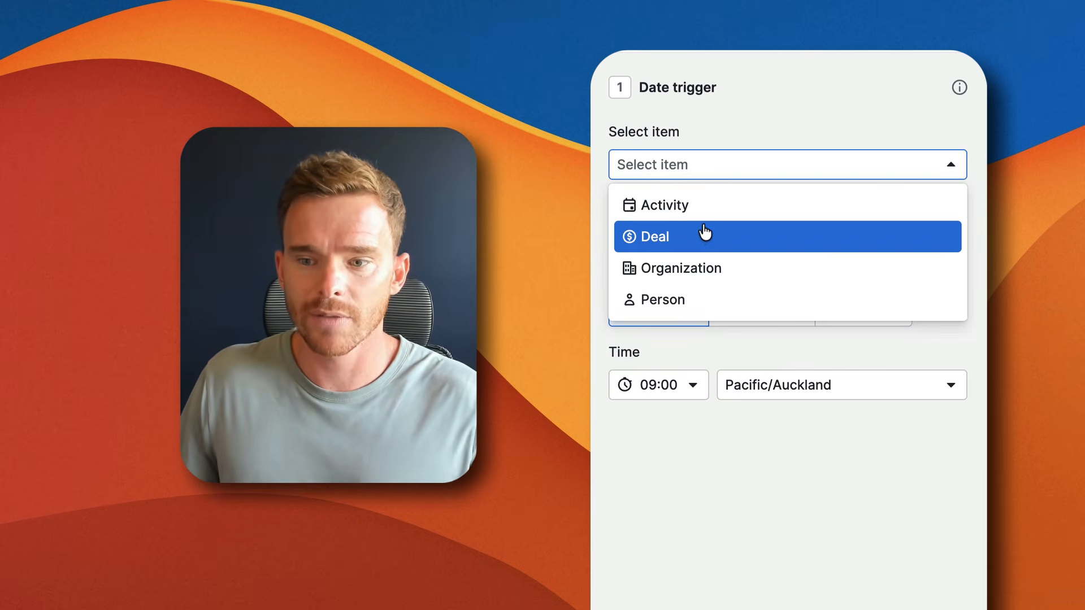
pyautogui.click(704, 236)
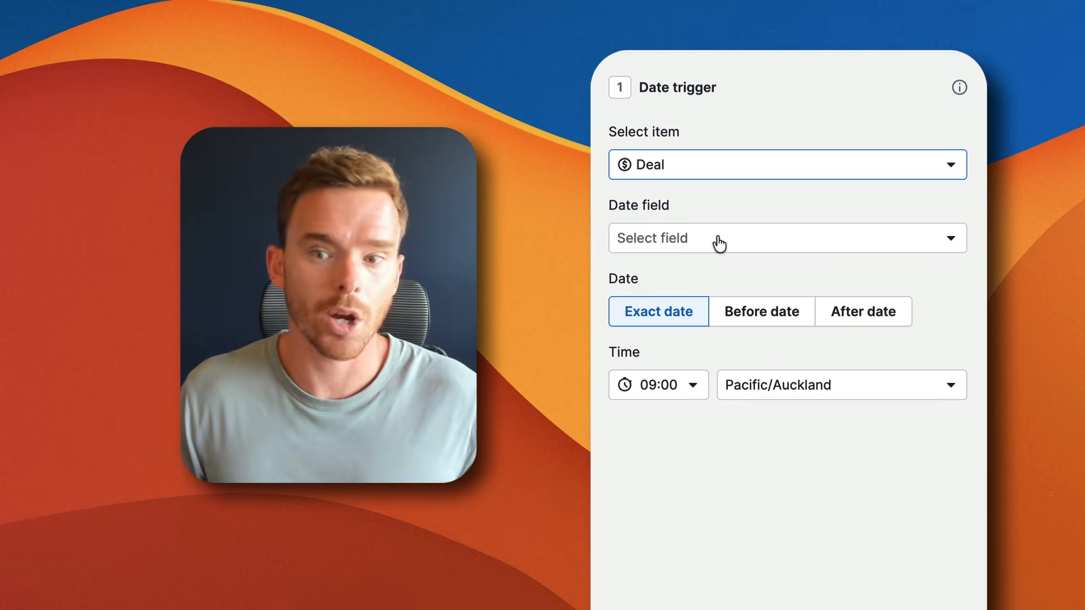
pyautogui.click(722, 243)
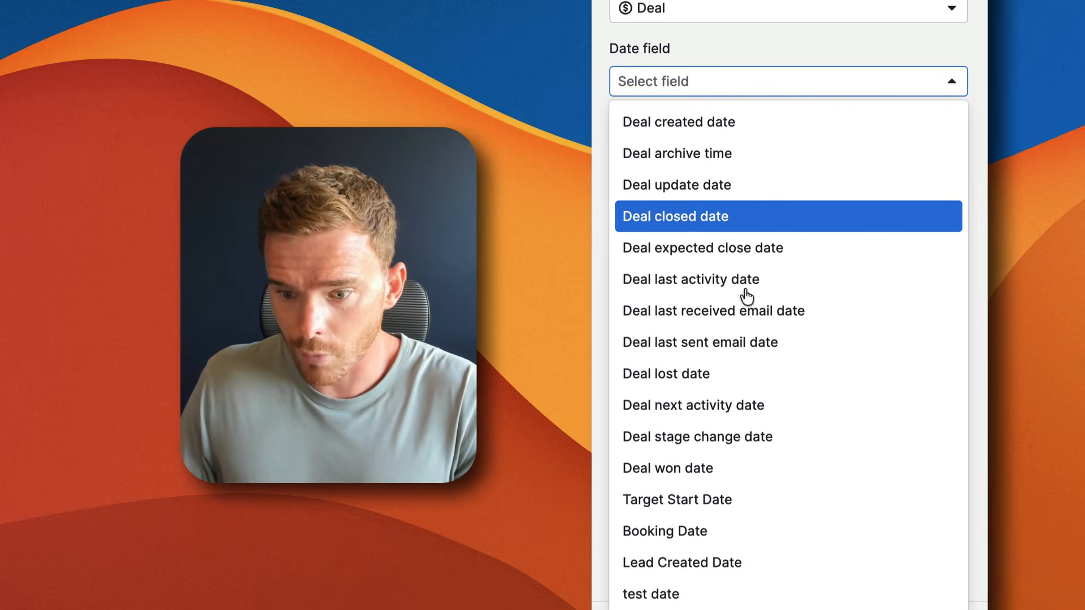
pyautogui.click(717, 530)
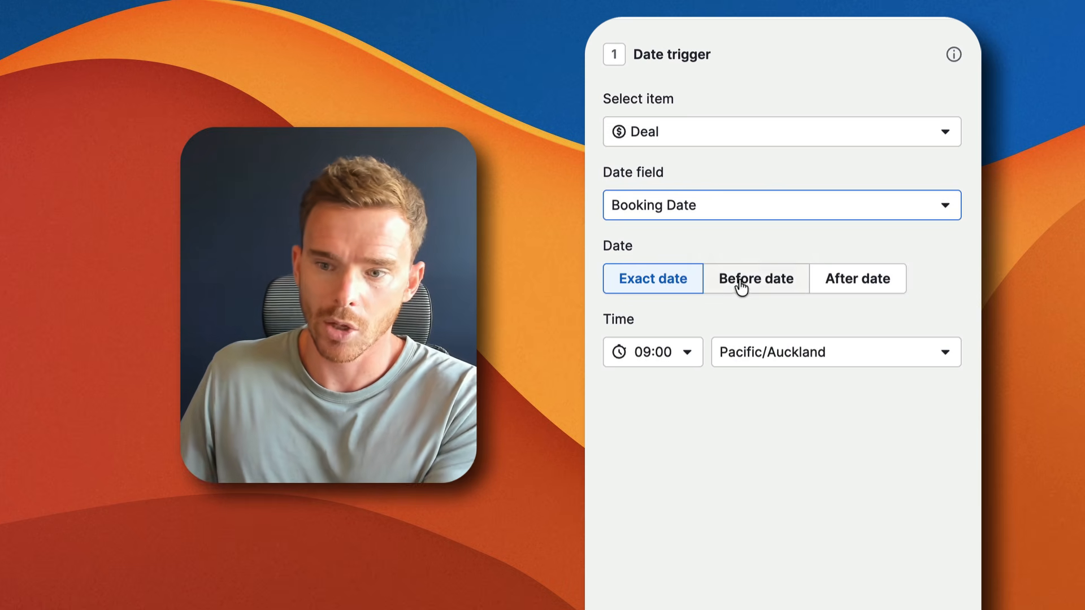
pyautogui.click(758, 287)
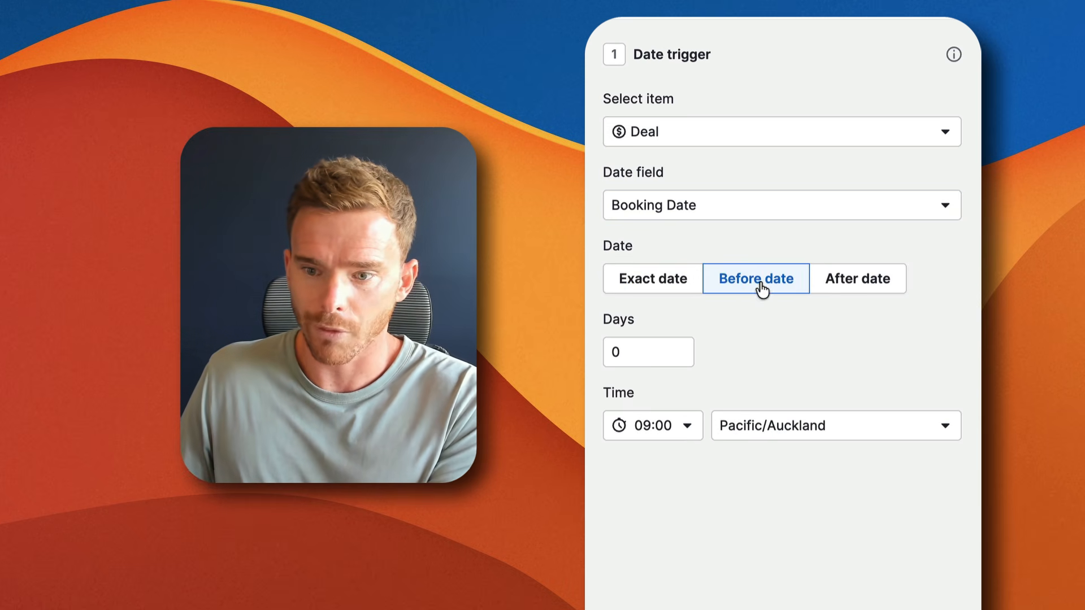
pyautogui.doubleClick(665, 350)
pyautogui.write('1')
pyautogui.click(759, 358)
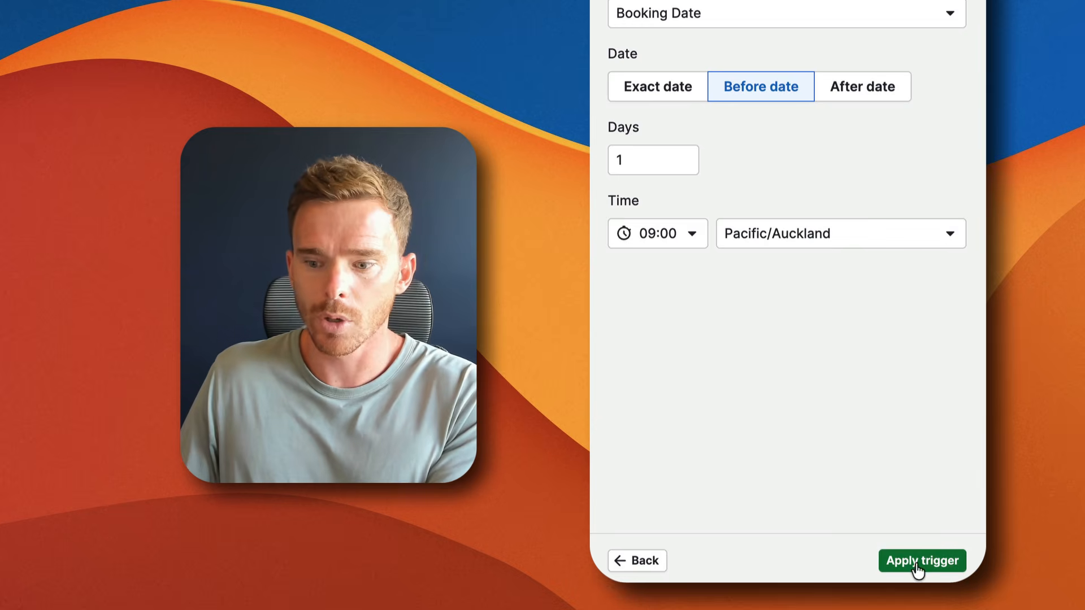
pyautogui.click(916, 565)
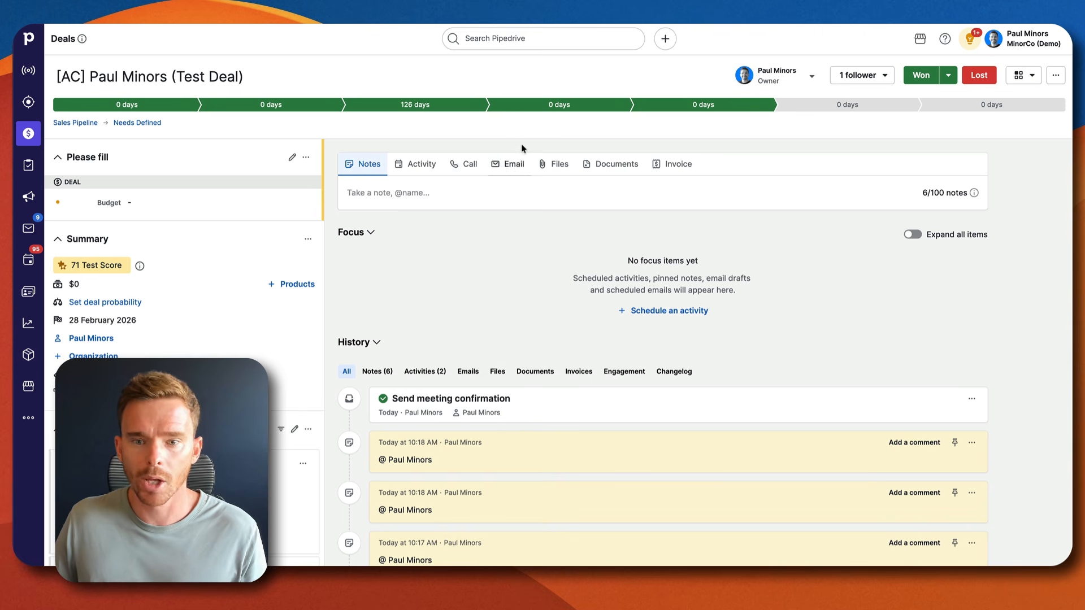
# Move the test deal to the Proposal Sent stage of its pipeline
pyautogui.moveTo(706, 104)
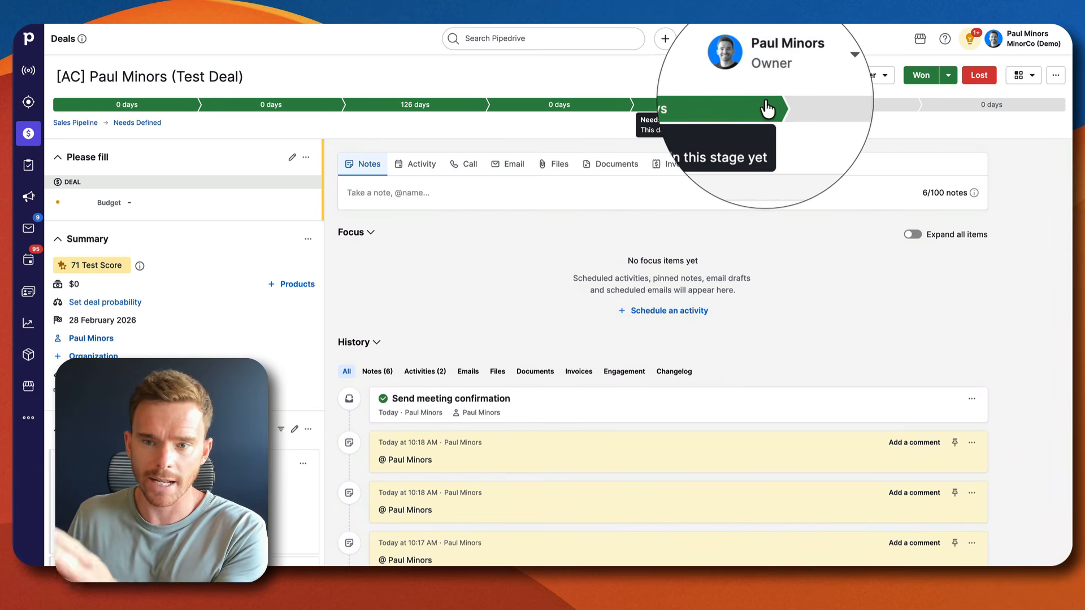
pyautogui.moveTo(809, 113)
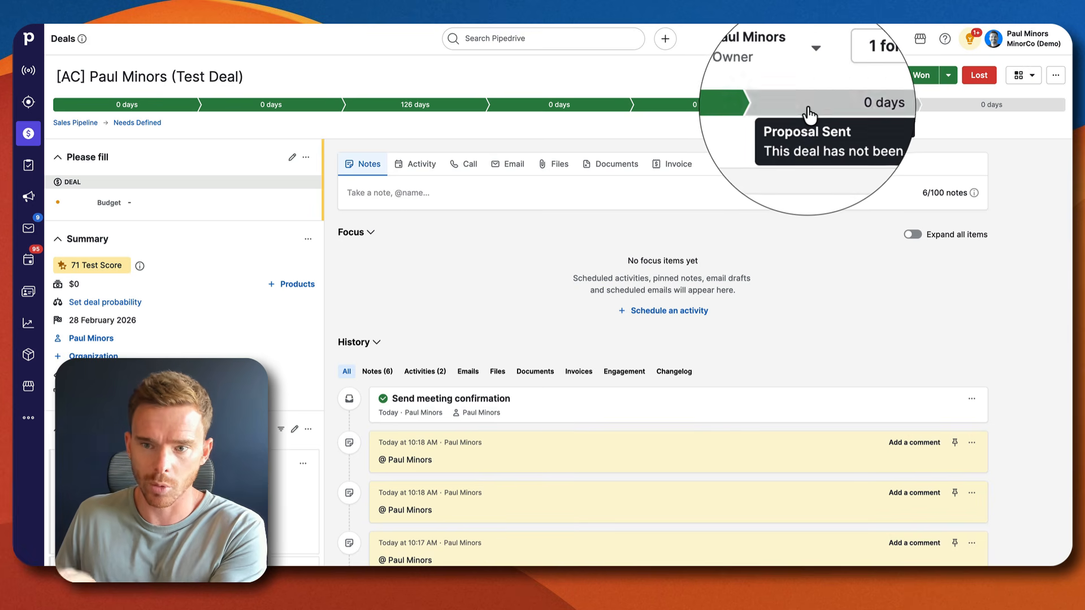
pyautogui.click(803, 104)
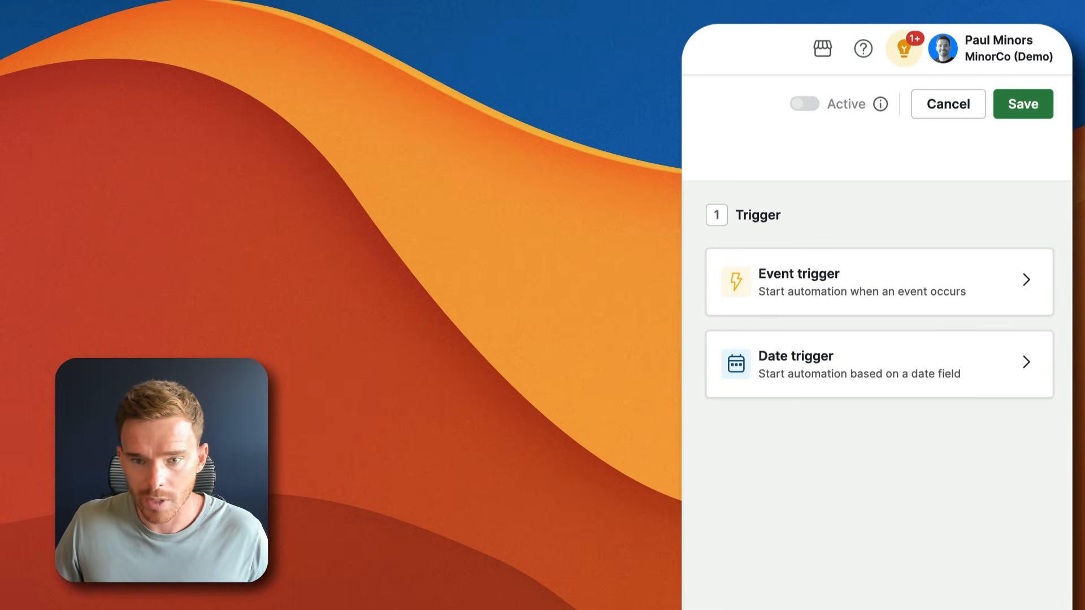
# Set the automation's trigger to an event trigger on Deal with the Updated event and apply it
pyautogui.click(834, 277)
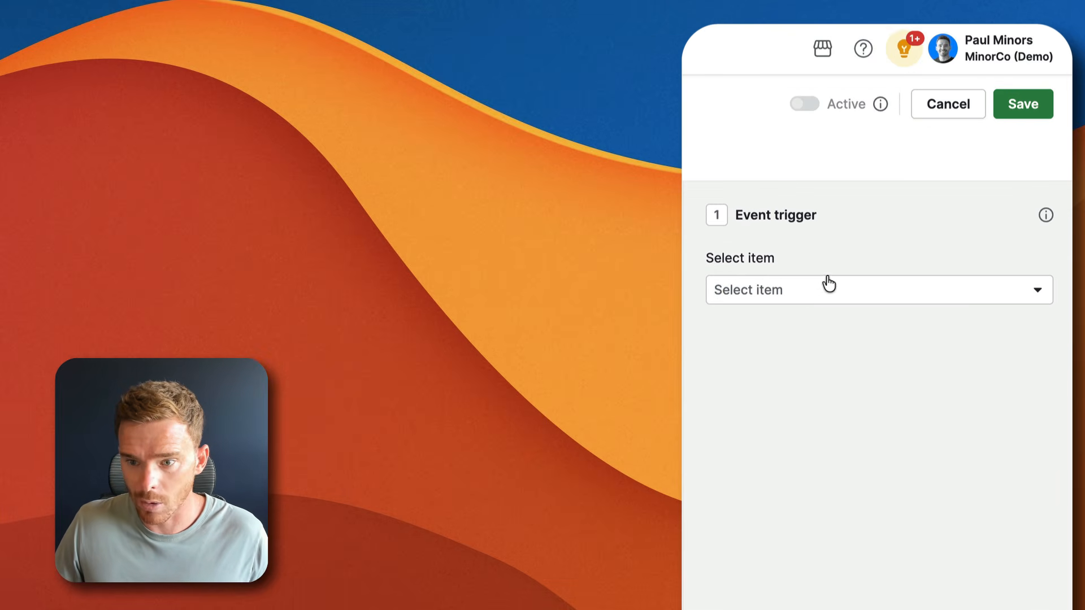
pyautogui.click(815, 294)
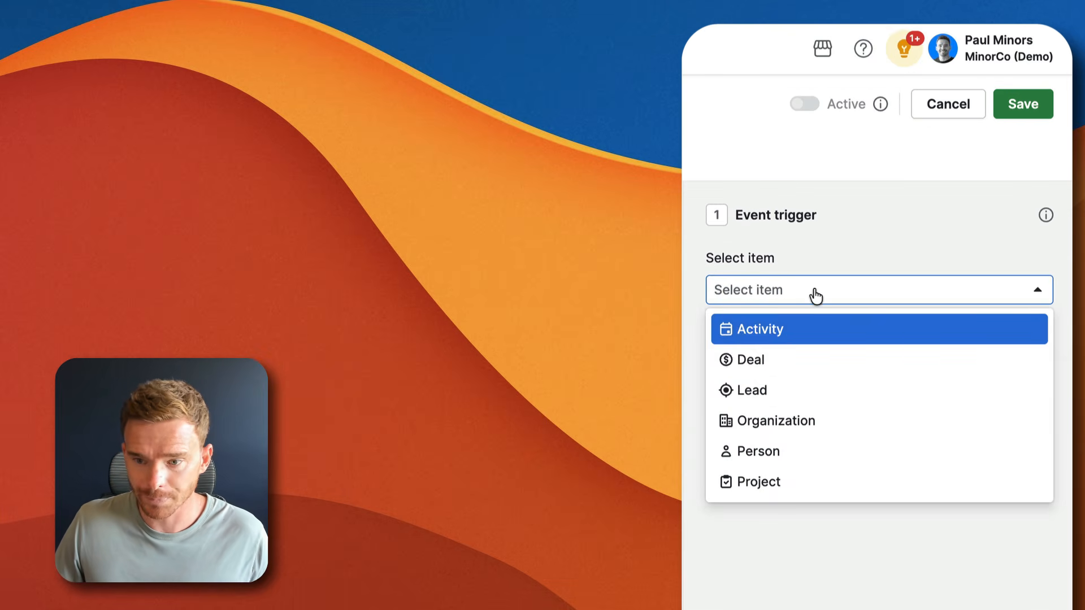
pyautogui.click(797, 362)
pyautogui.click(797, 362)
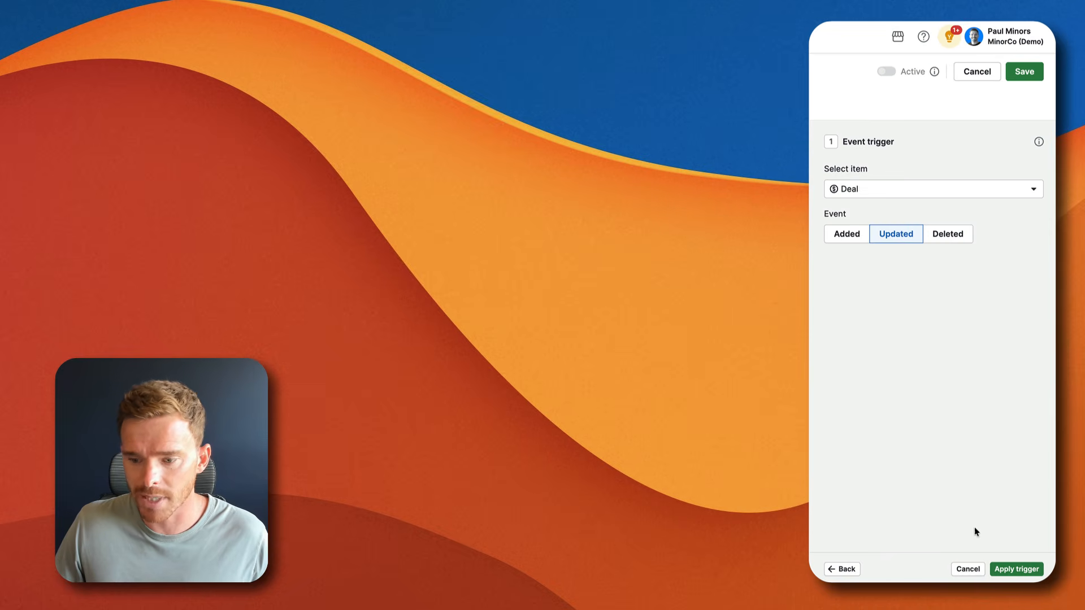
pyautogui.click(1016, 569)
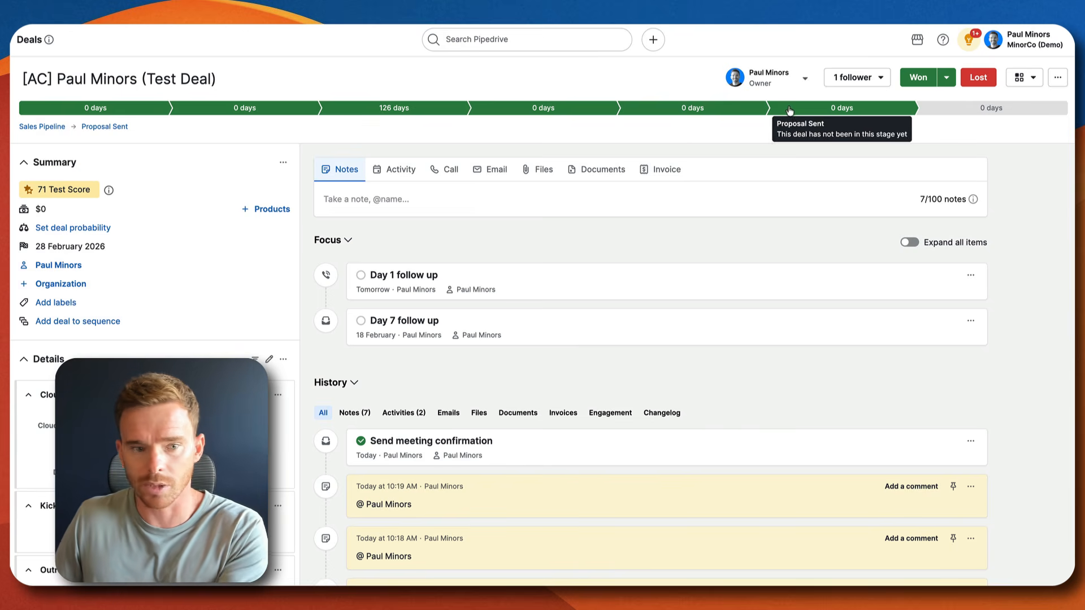
# Open the test deal's value for editing and cancel the edit
pyautogui.click(226, 210)
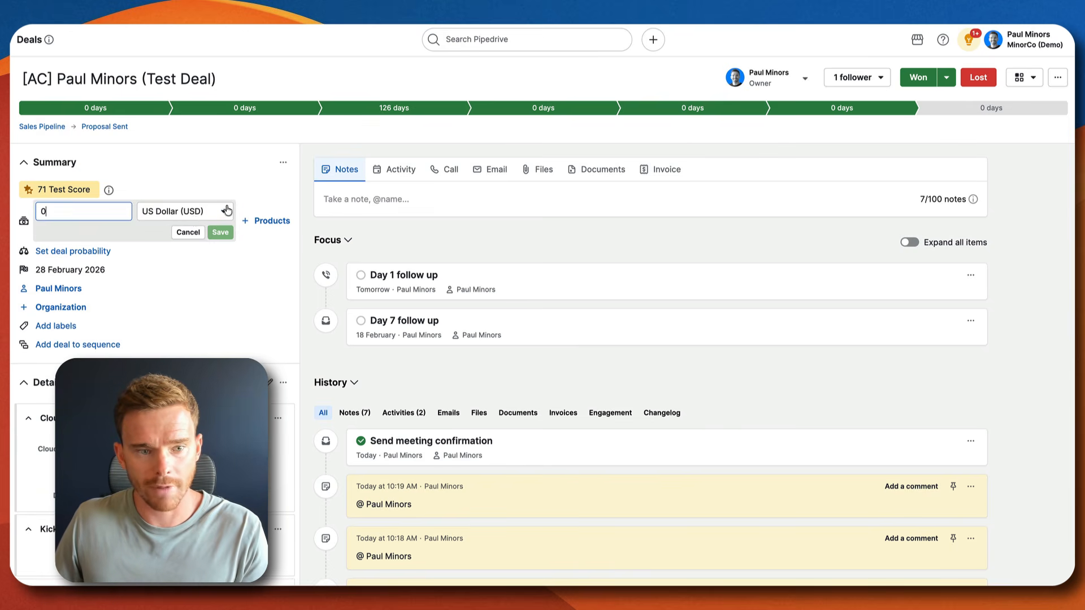
pyautogui.click(188, 232)
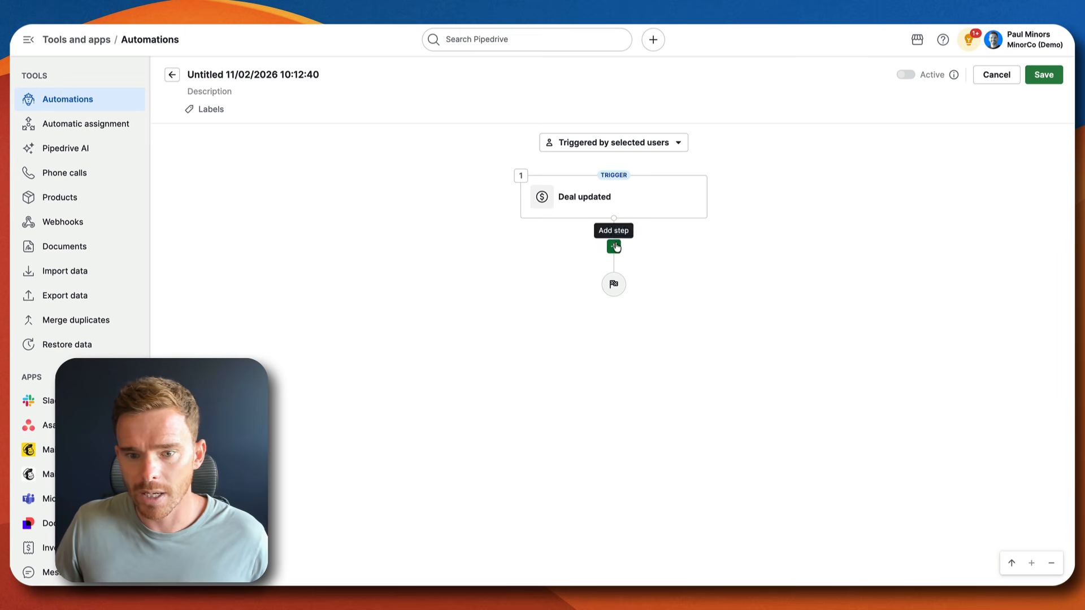
# Add an instant condition after the trigger requiring that Deal stage has changed to Proposal Sent, and apply it
pyautogui.click(613, 245)
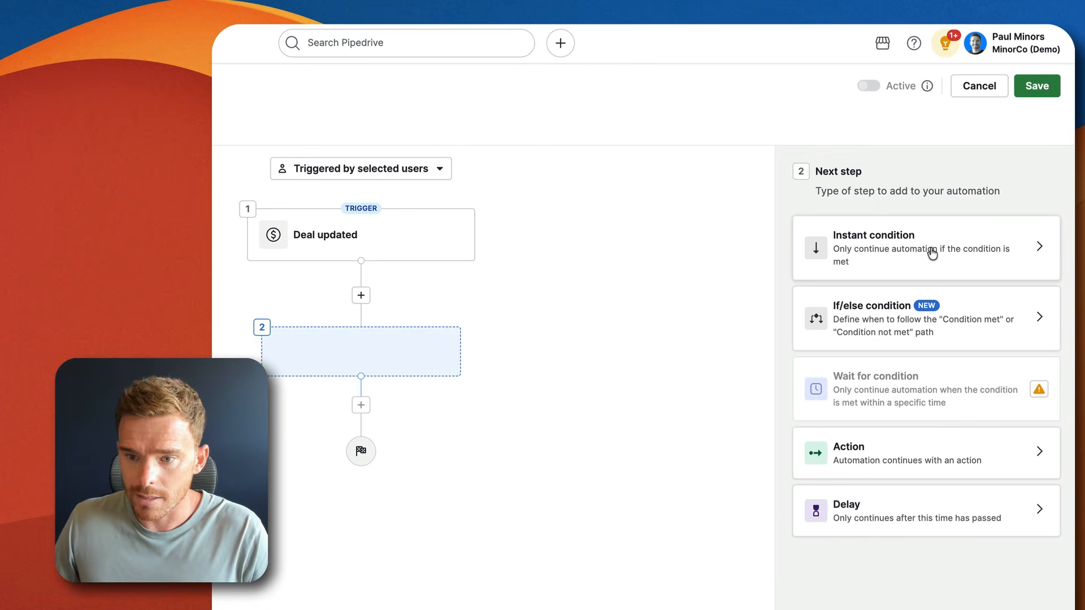
pyautogui.click(931, 253)
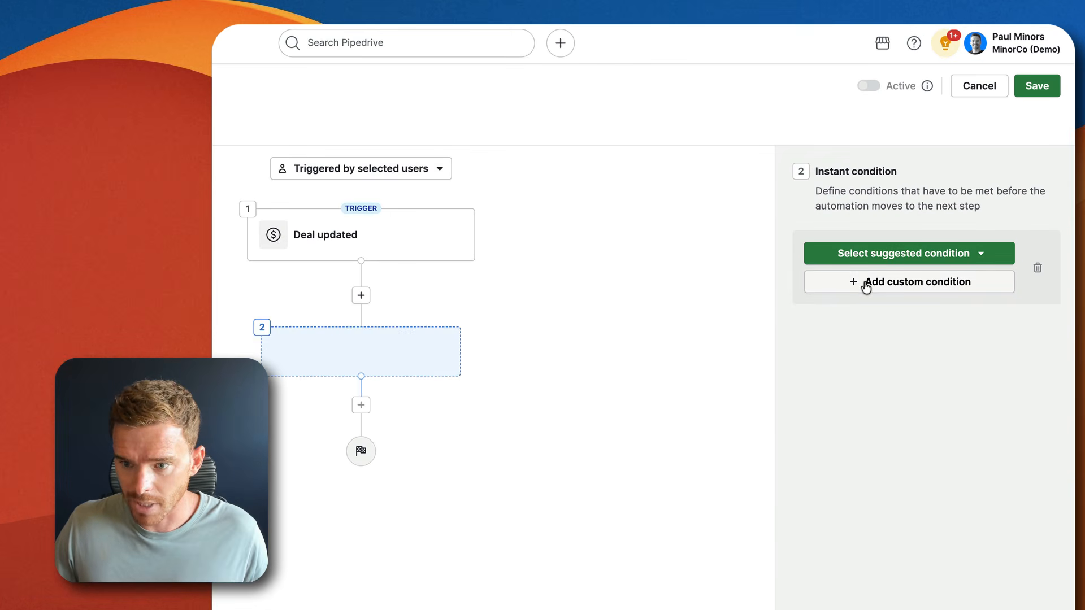
pyautogui.click(891, 287)
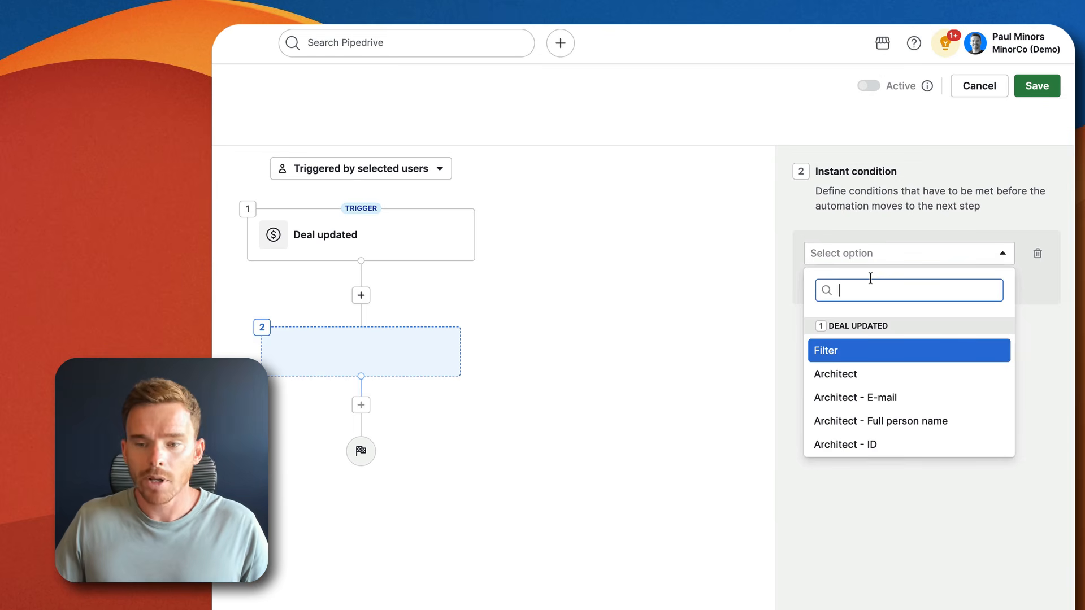
pyautogui.write('stage')
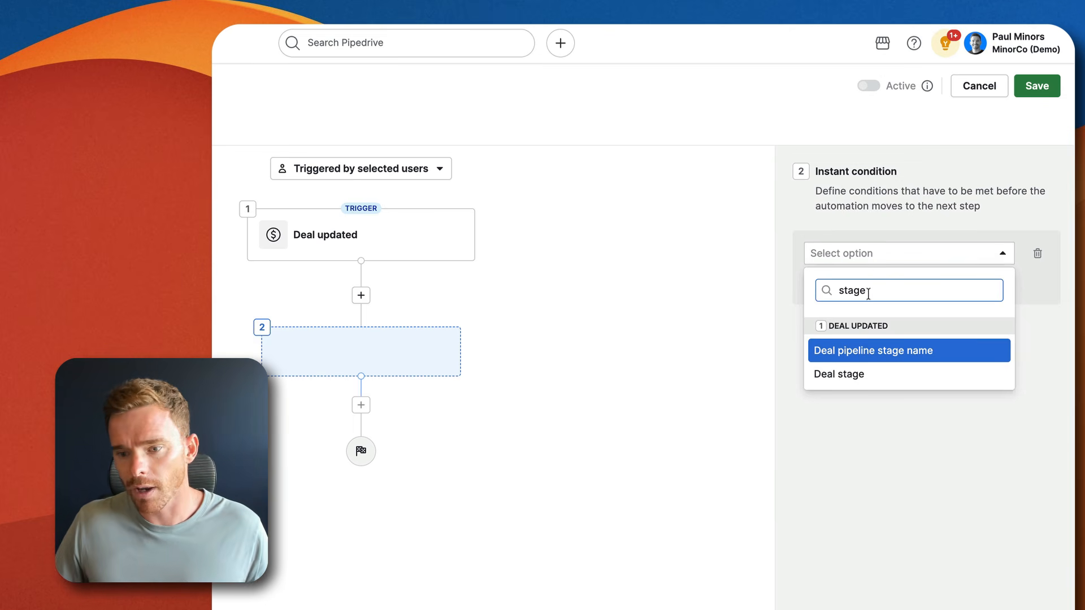
pyautogui.click(842, 374)
pyautogui.click(870, 278)
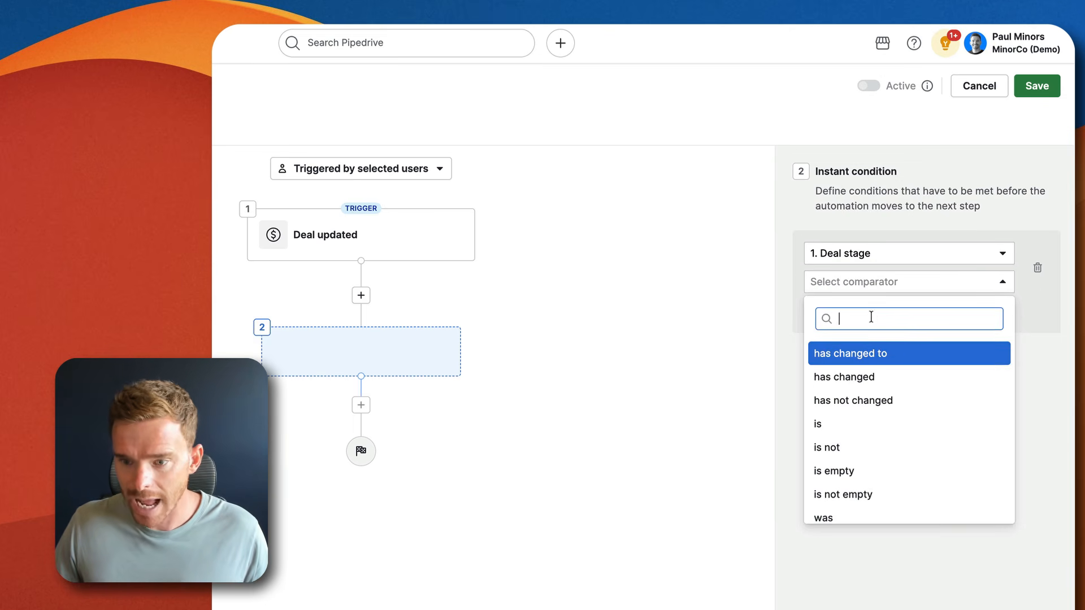
pyautogui.click(873, 355)
pyautogui.click(845, 310)
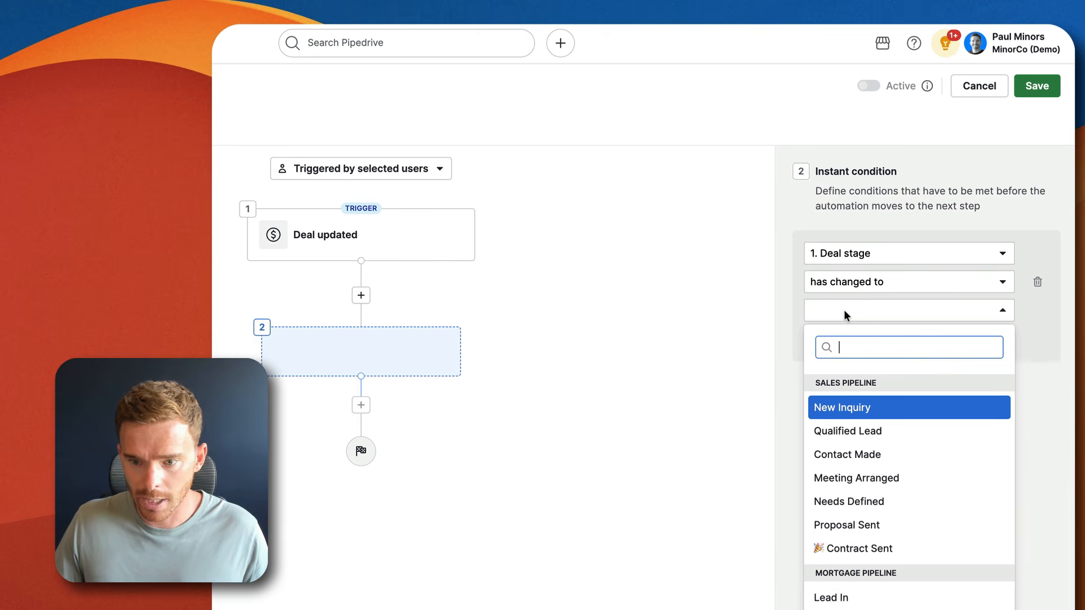
pyautogui.click(861, 527)
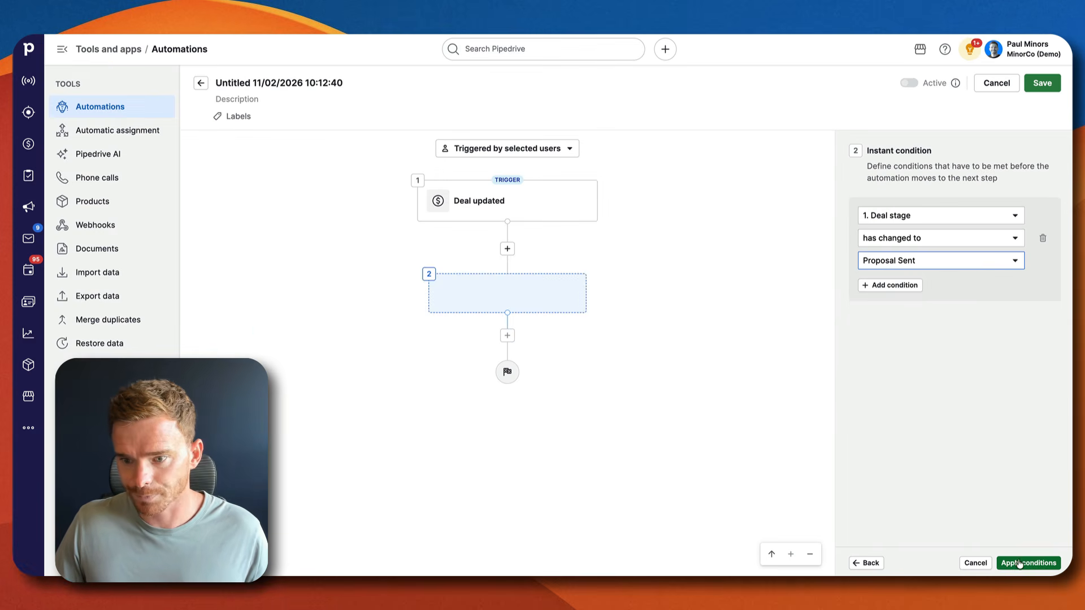
pyautogui.click(1019, 563)
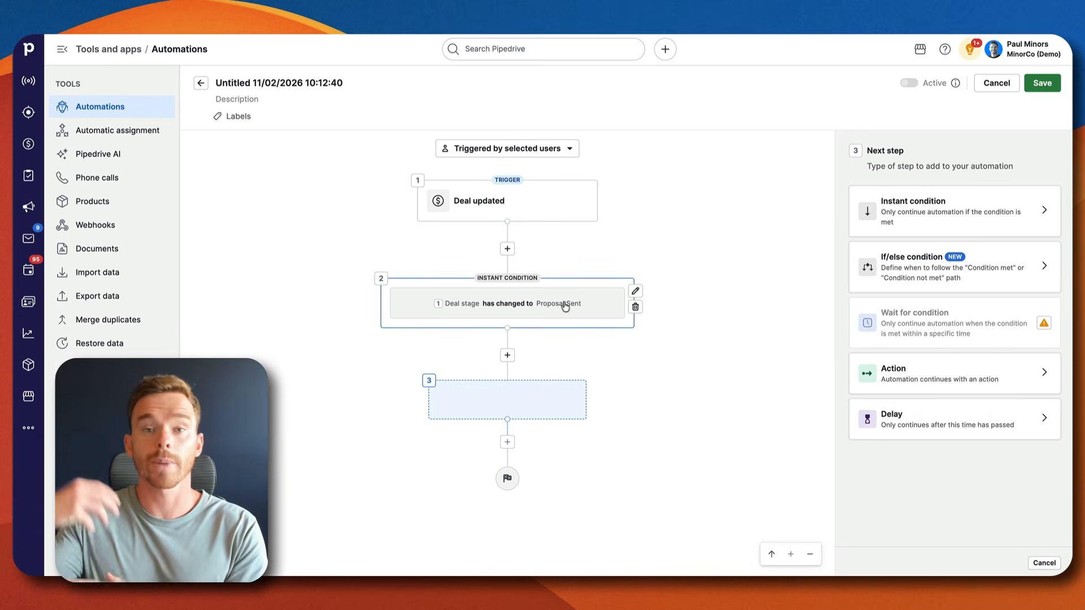
# Add a second custom condition to the instant condition requiring that Deal Type is Consulting
pyautogui.click(474, 312)
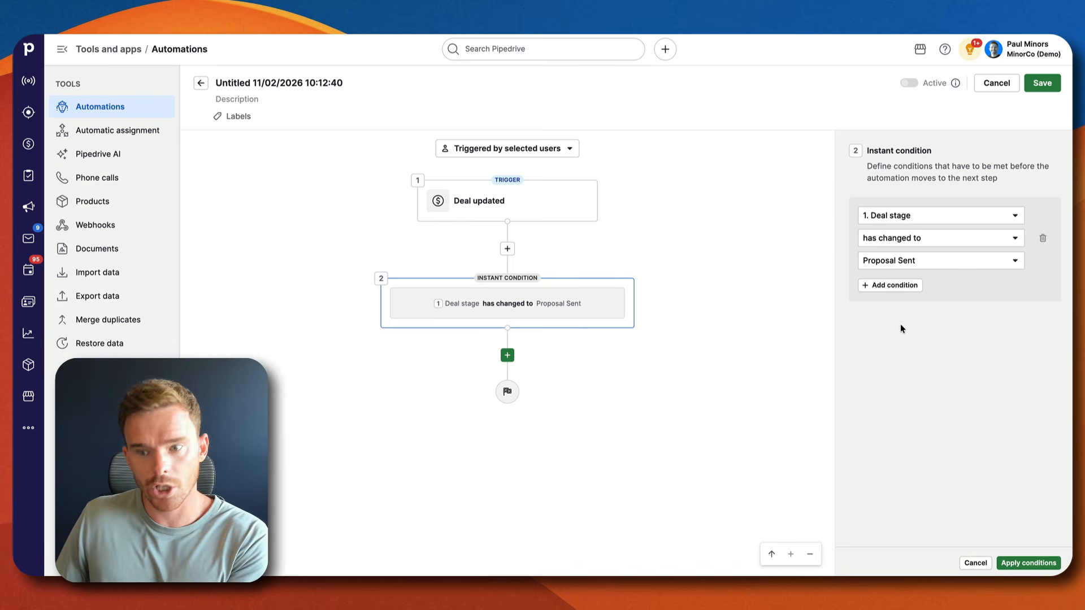
pyautogui.click(898, 287)
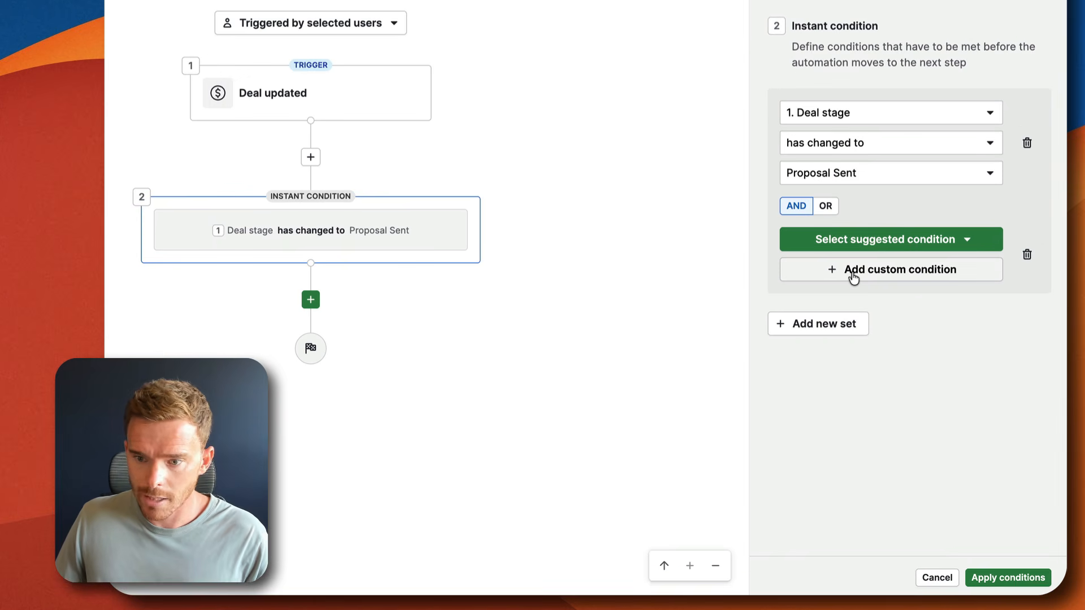
pyautogui.click(853, 273)
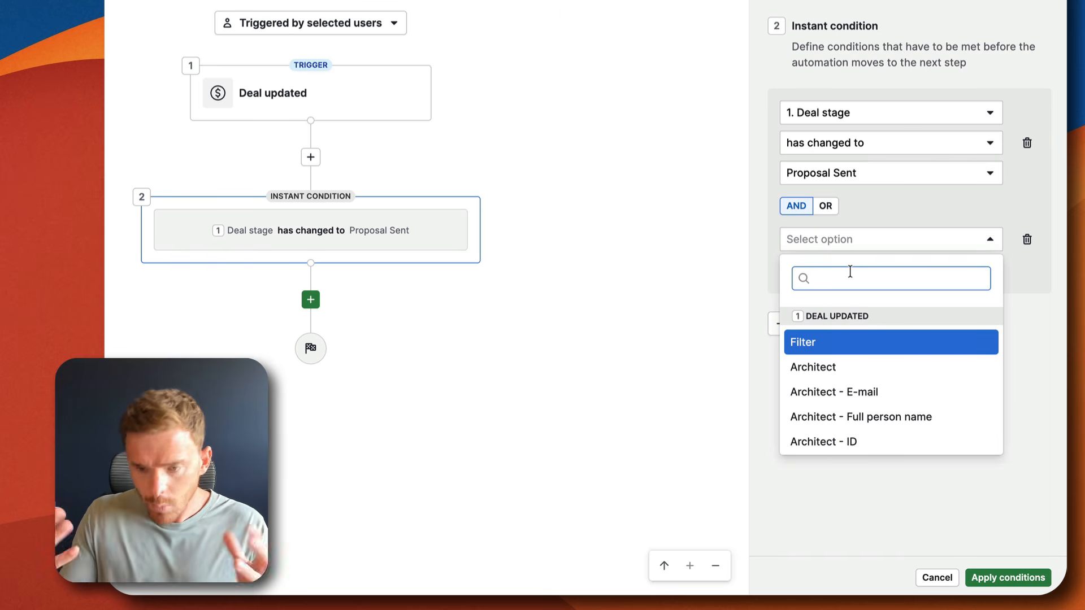
pyautogui.write('type')
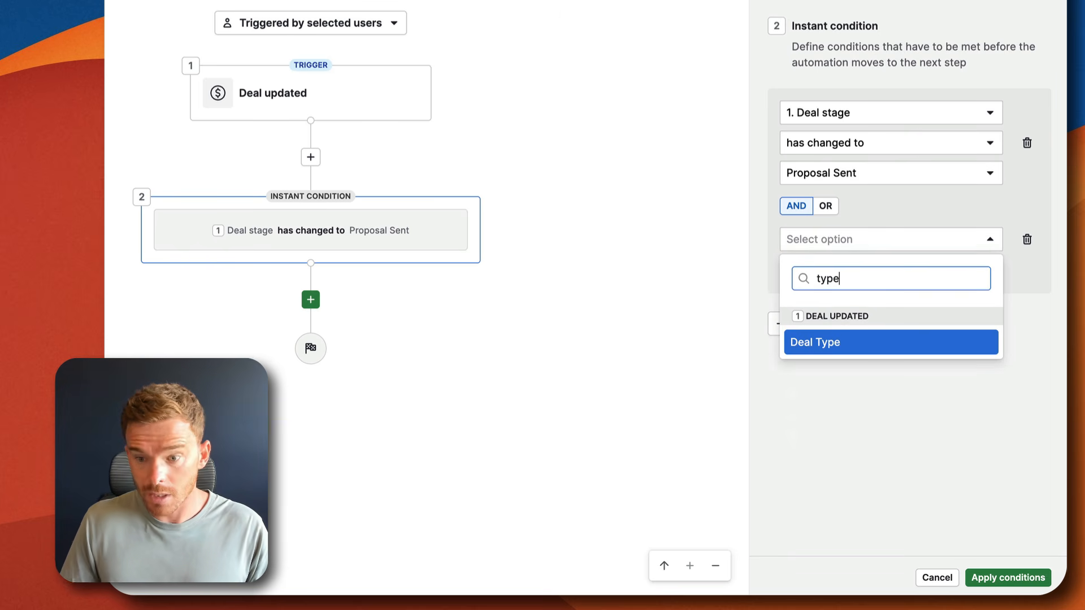
pyautogui.click(849, 347)
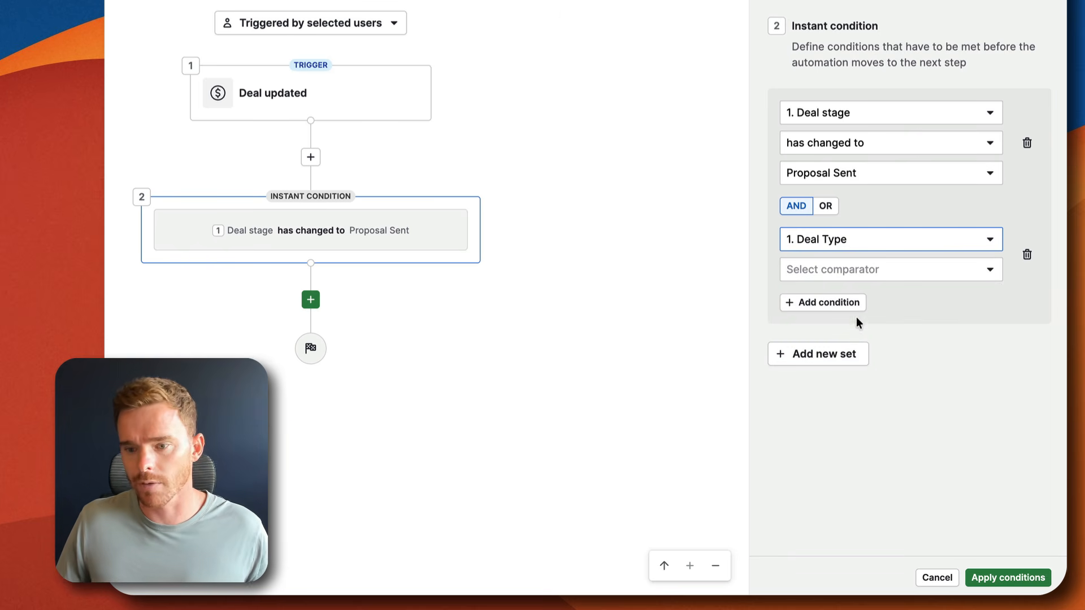
pyautogui.click(826, 270)
pyautogui.click(819, 420)
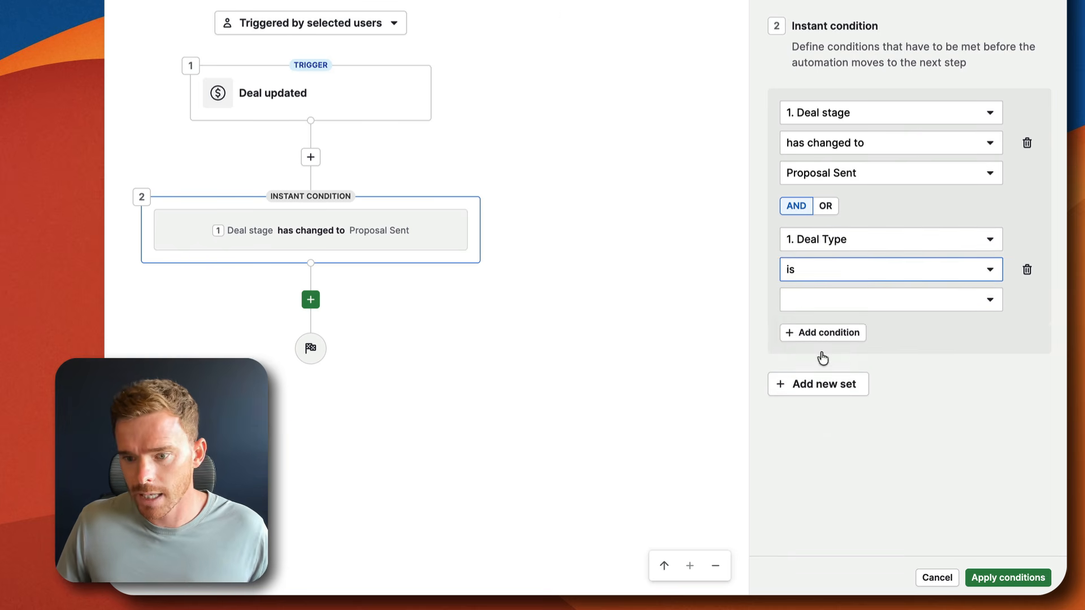
pyautogui.click(822, 304)
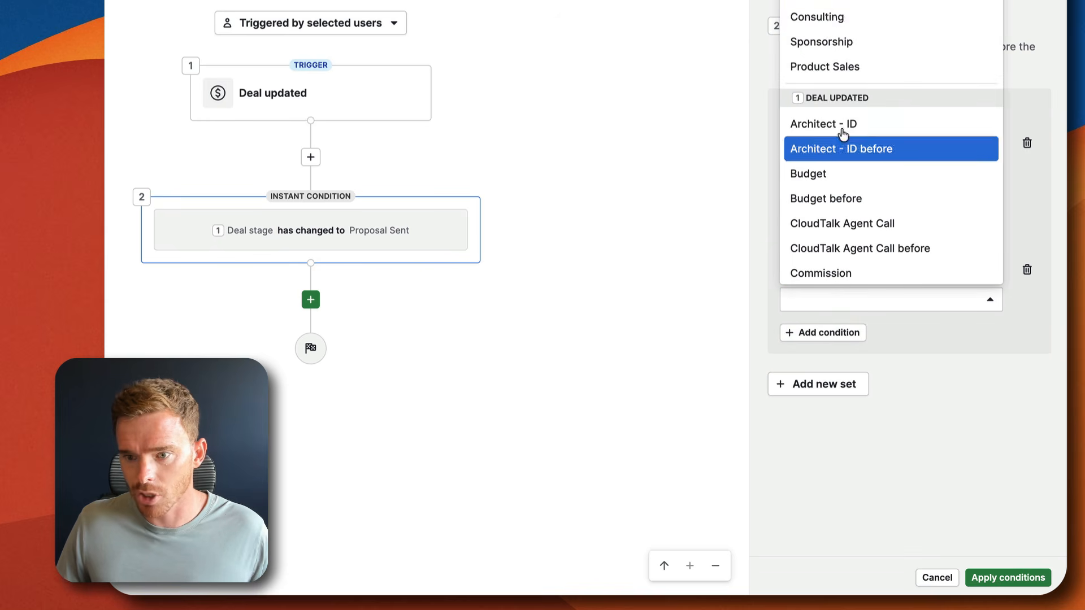
pyautogui.click(867, 20)
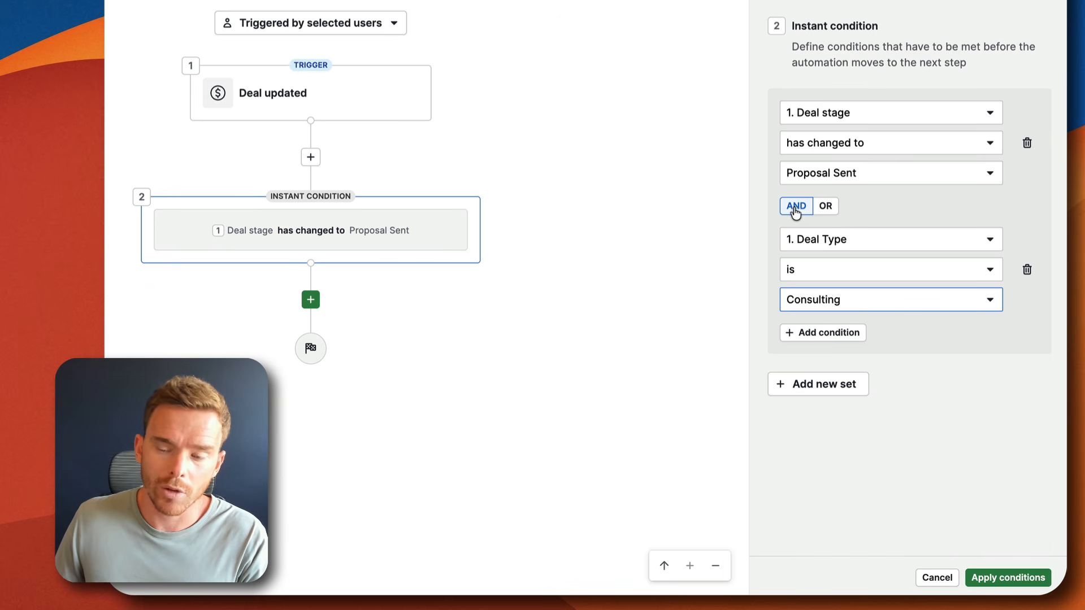
# Try OR logic between the two conditions, set it back to AND, and apply the conditions
pyautogui.click(825, 209)
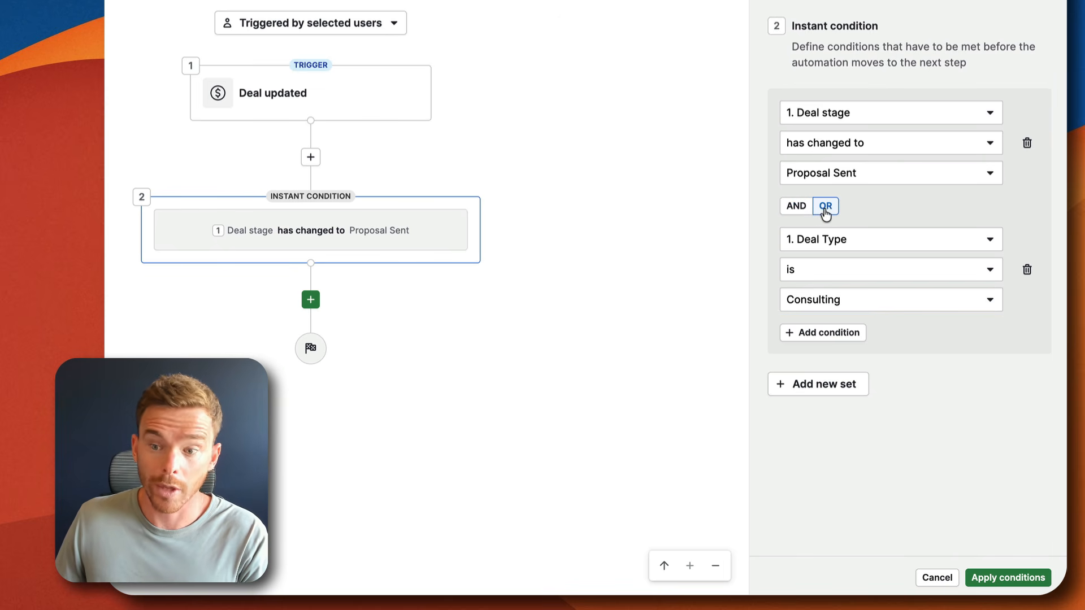
pyautogui.click(799, 209)
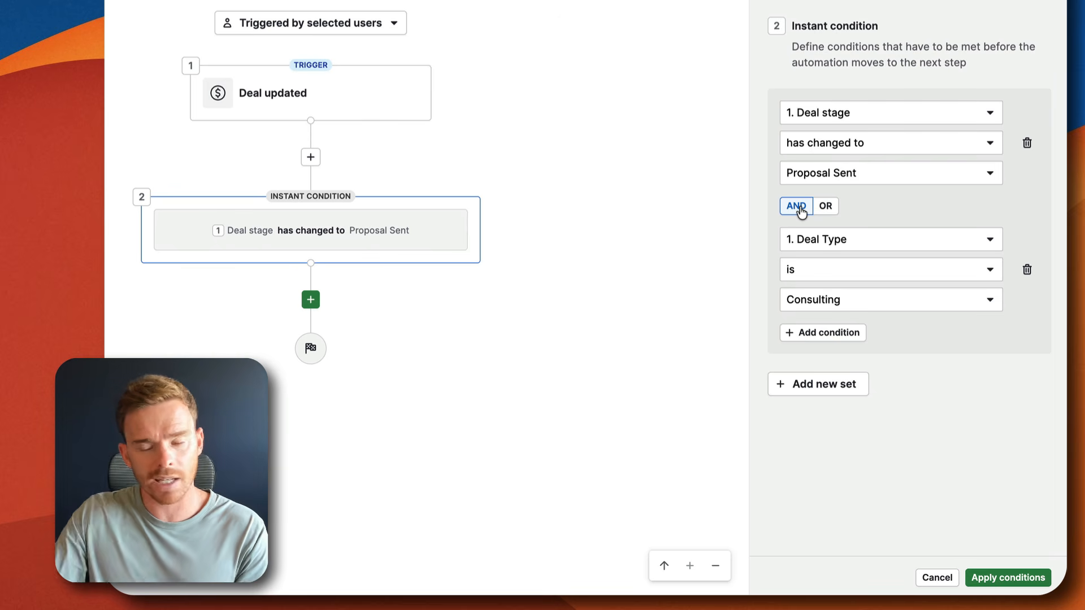
pyautogui.click(827, 210)
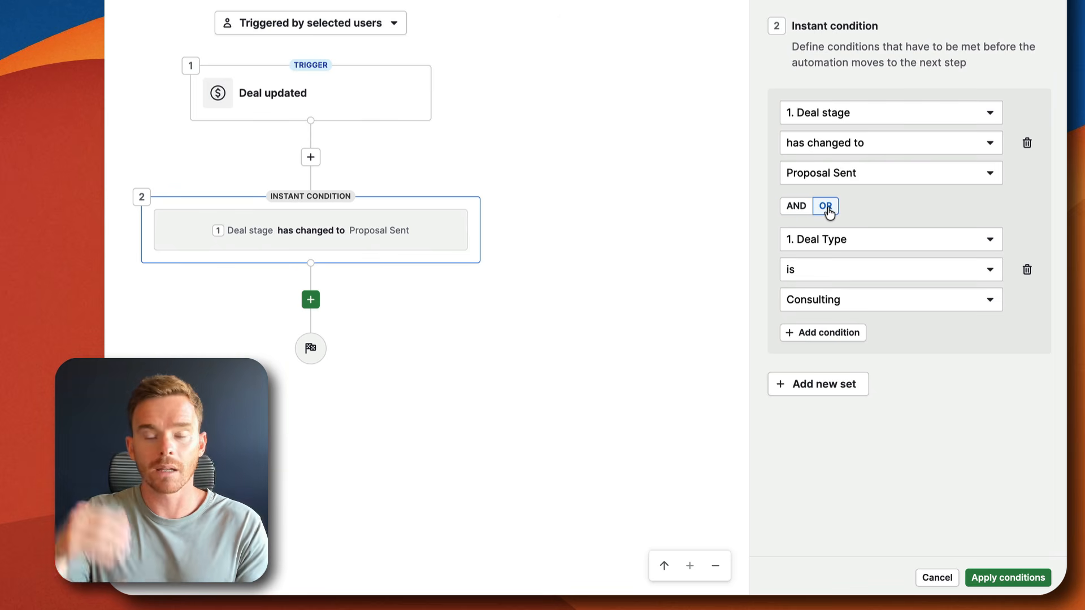
pyautogui.click(797, 207)
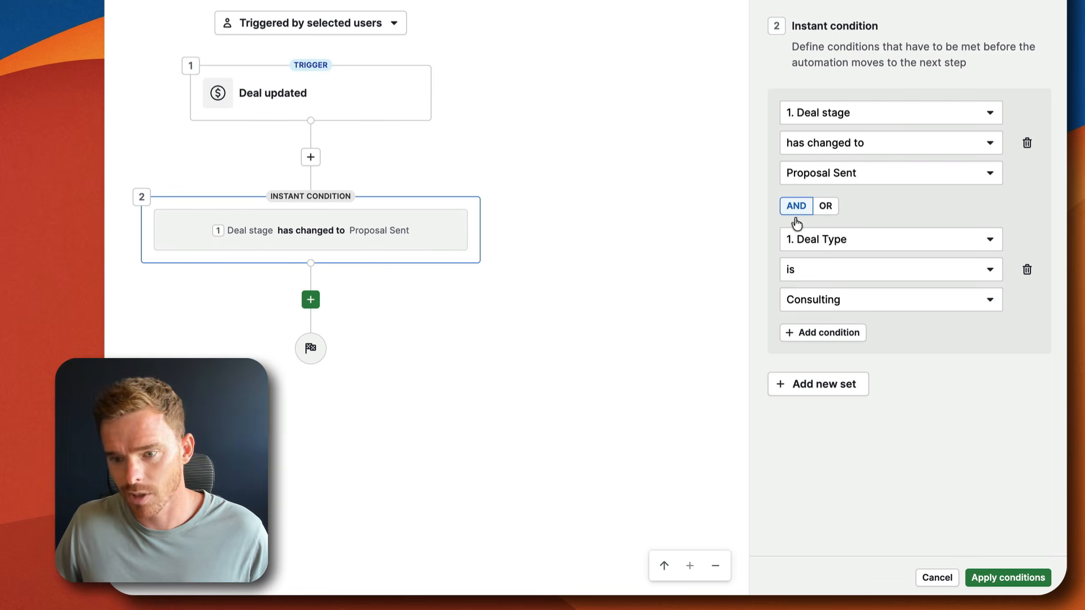
pyautogui.click(993, 576)
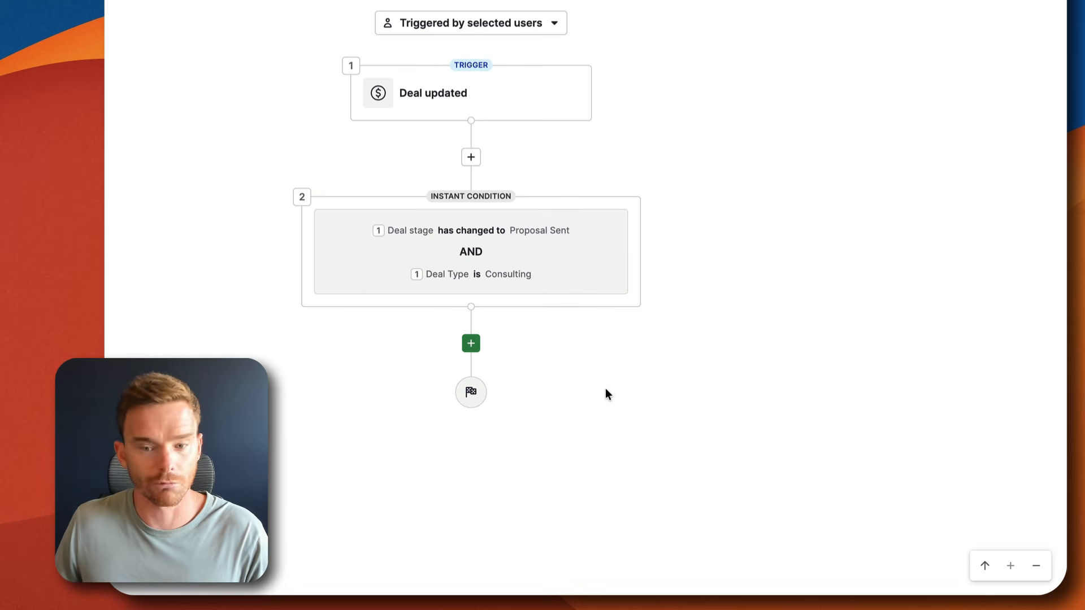
# Add an if/else condition after the instant condition checking that Label contains Hot - Likely to convert, and apply it
pyautogui.click(472, 346)
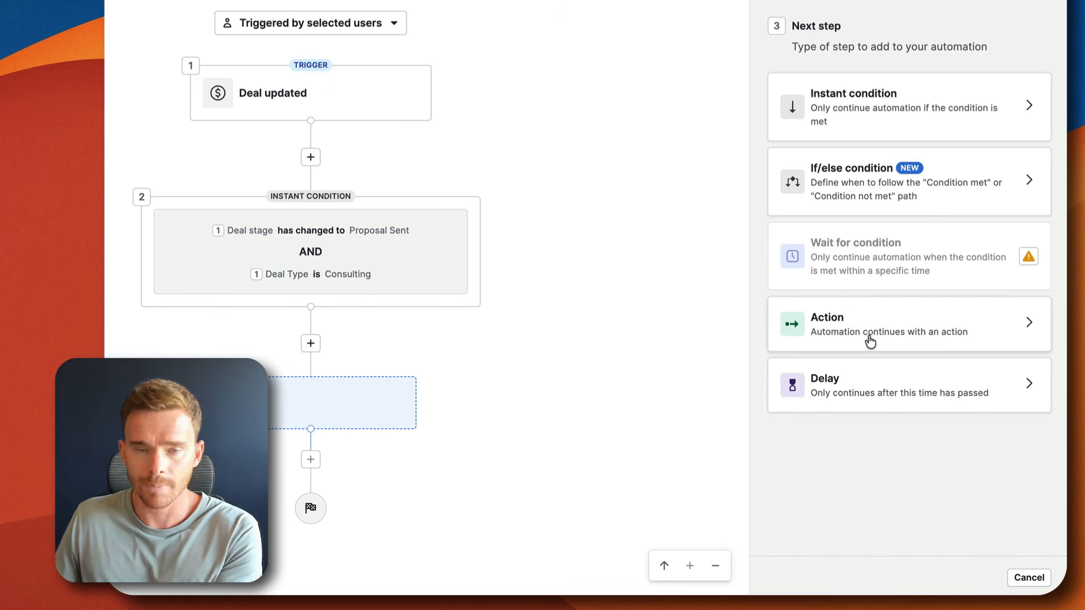
pyautogui.click(891, 192)
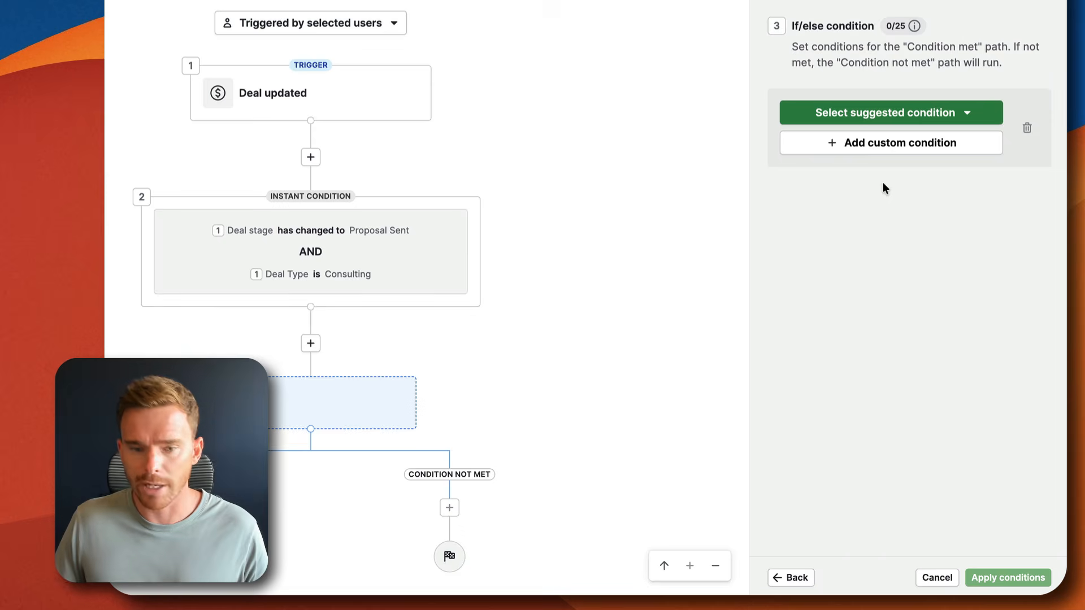
pyautogui.scroll(-1, 521, 278)
pyautogui.click(848, 144)
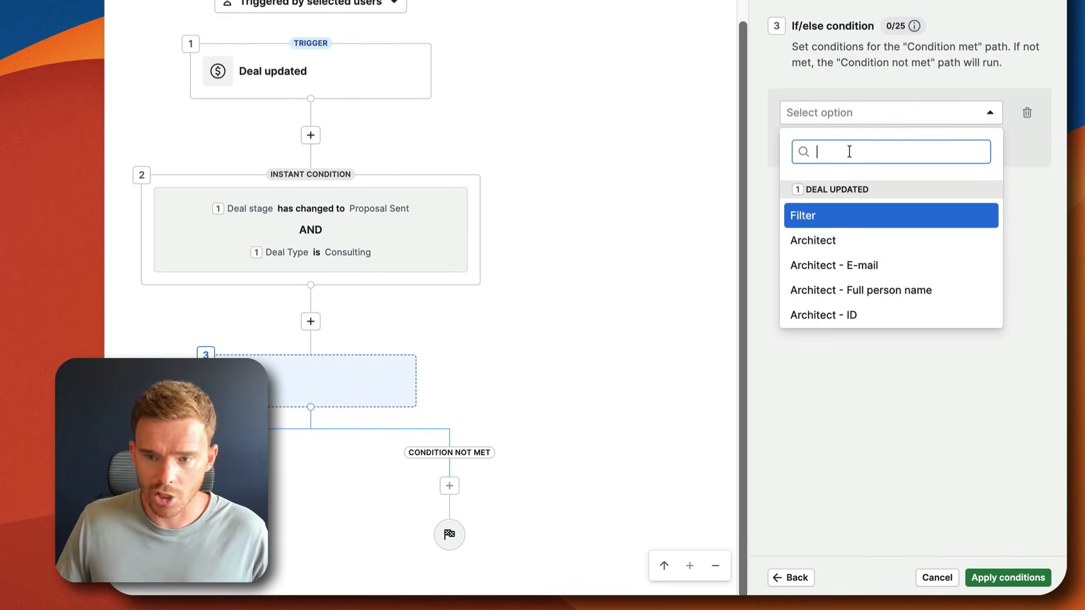
pyautogui.write('label')
pyautogui.press('Return')
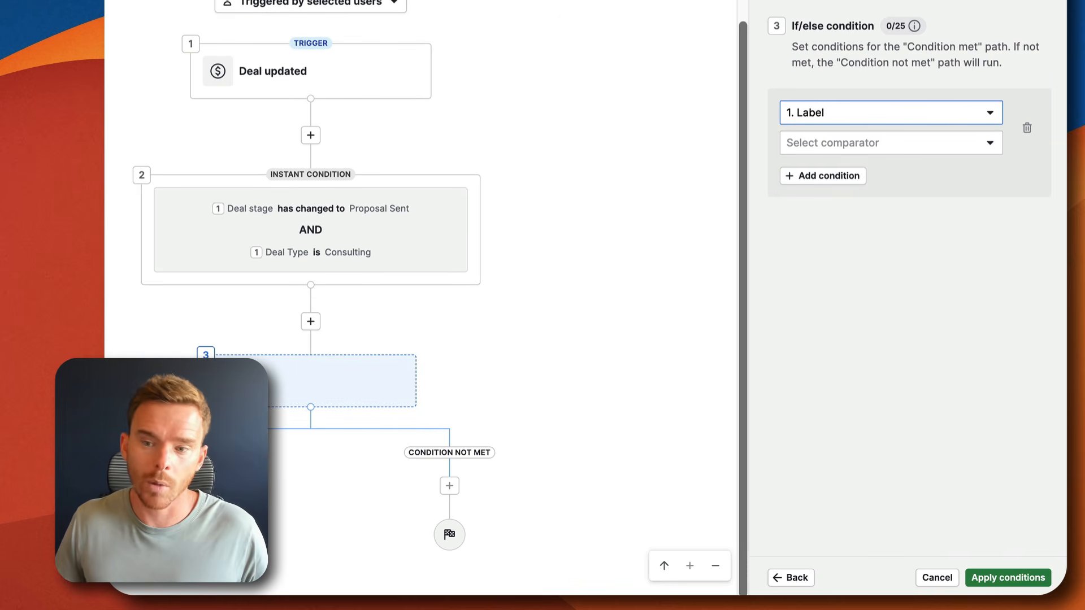
pyautogui.click(825, 148)
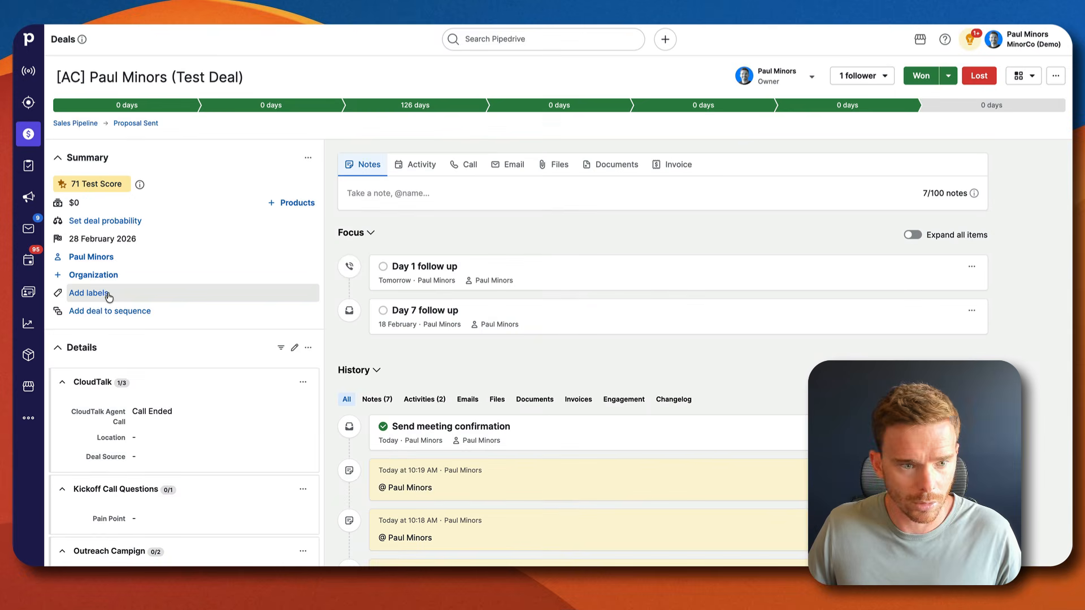
pyautogui.click(30, 276)
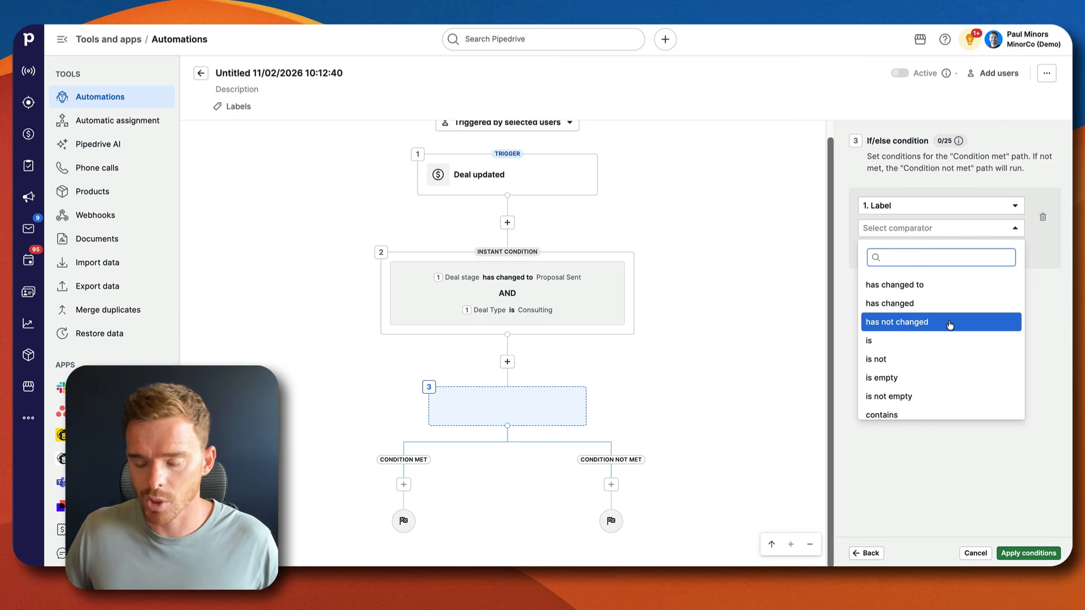
pyautogui.click(955, 415)
pyautogui.click(959, 250)
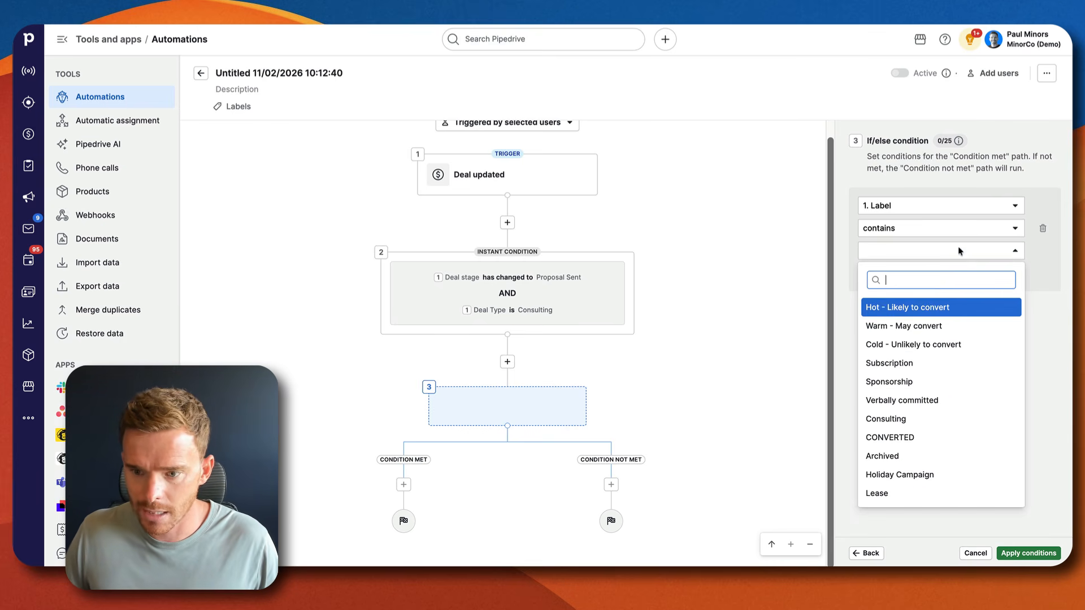
pyautogui.click(938, 307)
pyautogui.click(1028, 554)
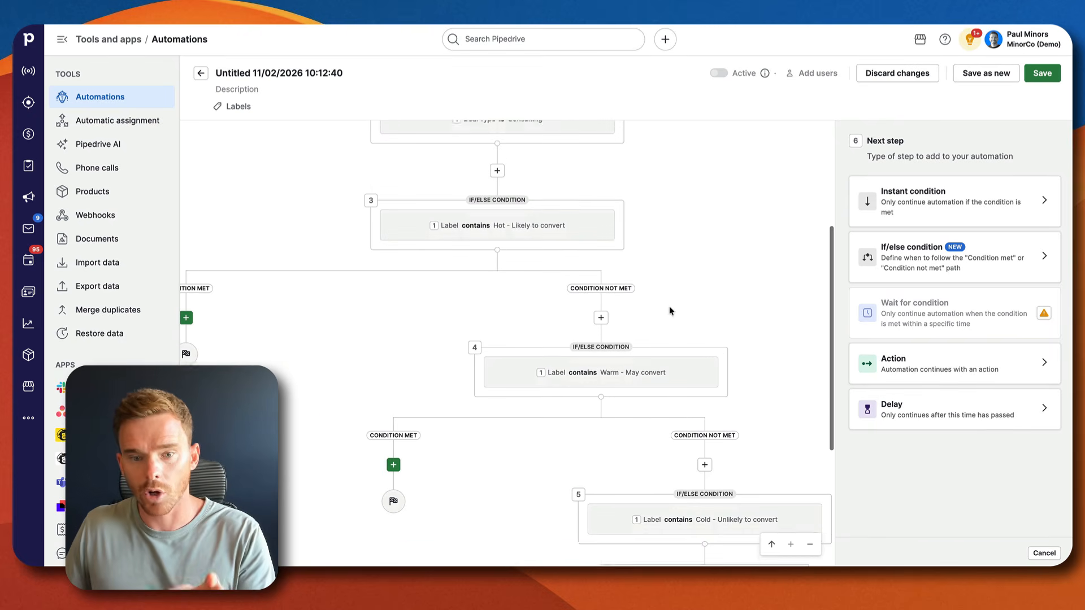
# Examine the chained if/else conditions for the Hot, Warm and Cold labels and their Condition met and Condition not met paths
pyautogui.scroll(1, 627, 284)
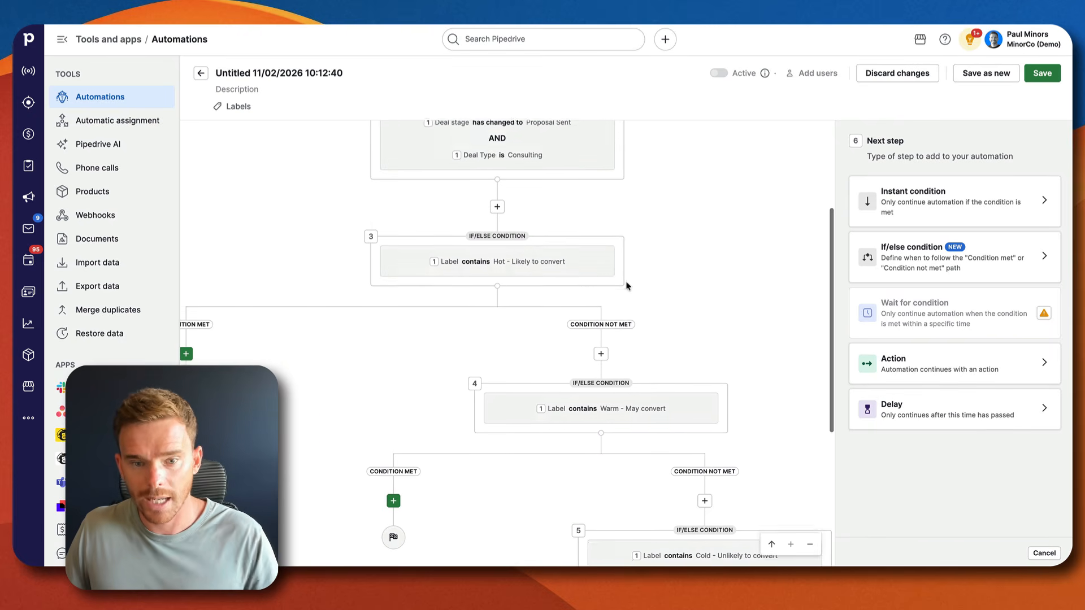
pyautogui.hscroll(-1, 626, 284)
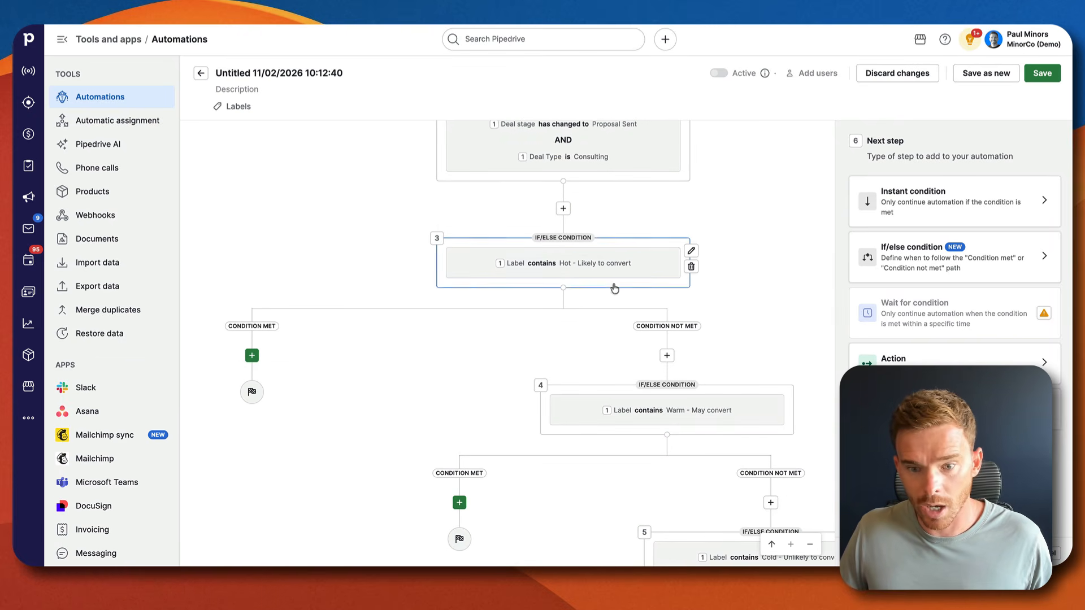
pyautogui.scroll(-2, 667, 382)
pyautogui.scroll(-1, 650, 316)
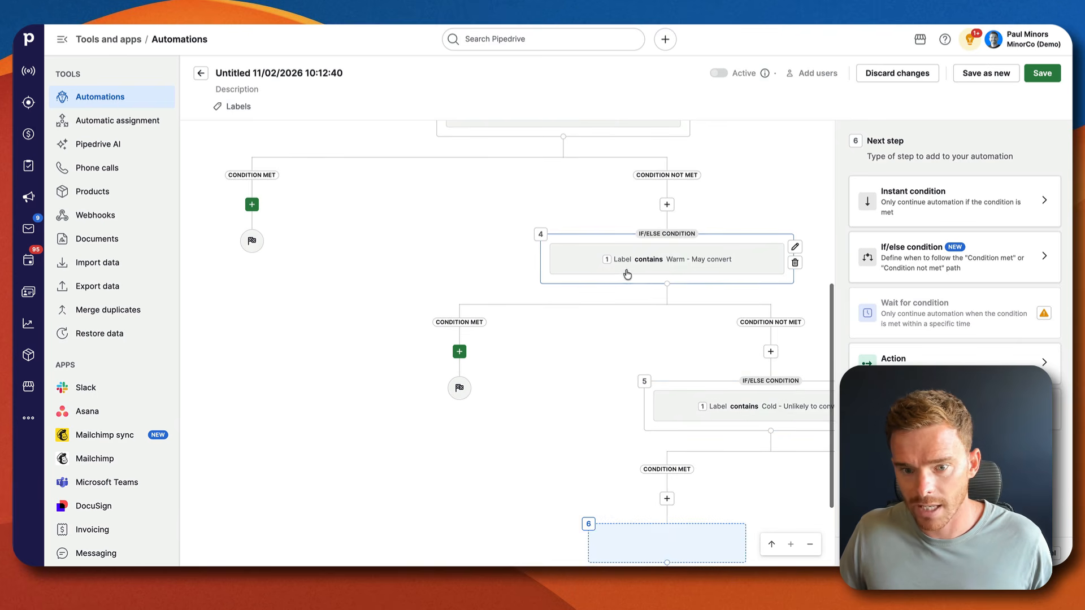
pyautogui.hscroll(2, 686, 262)
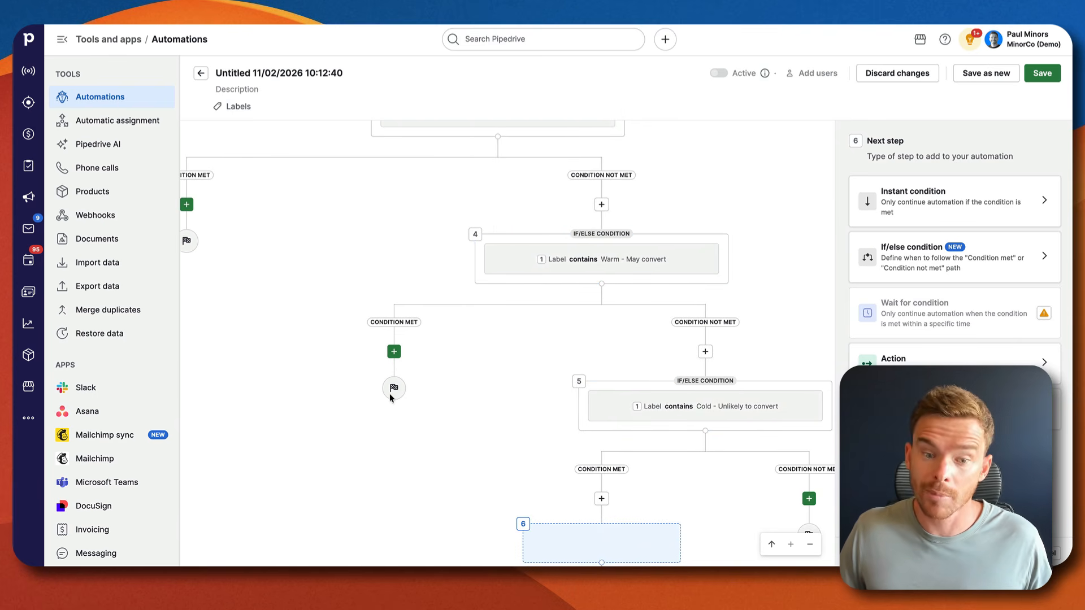
pyautogui.scroll(-3, 673, 302)
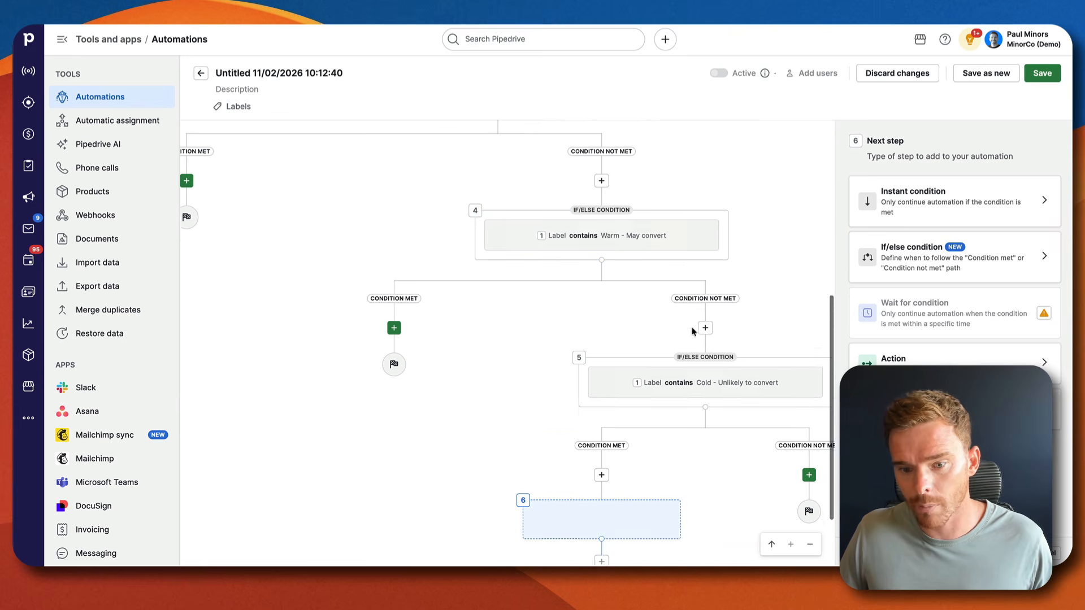
pyautogui.hscroll(4, 697, 329)
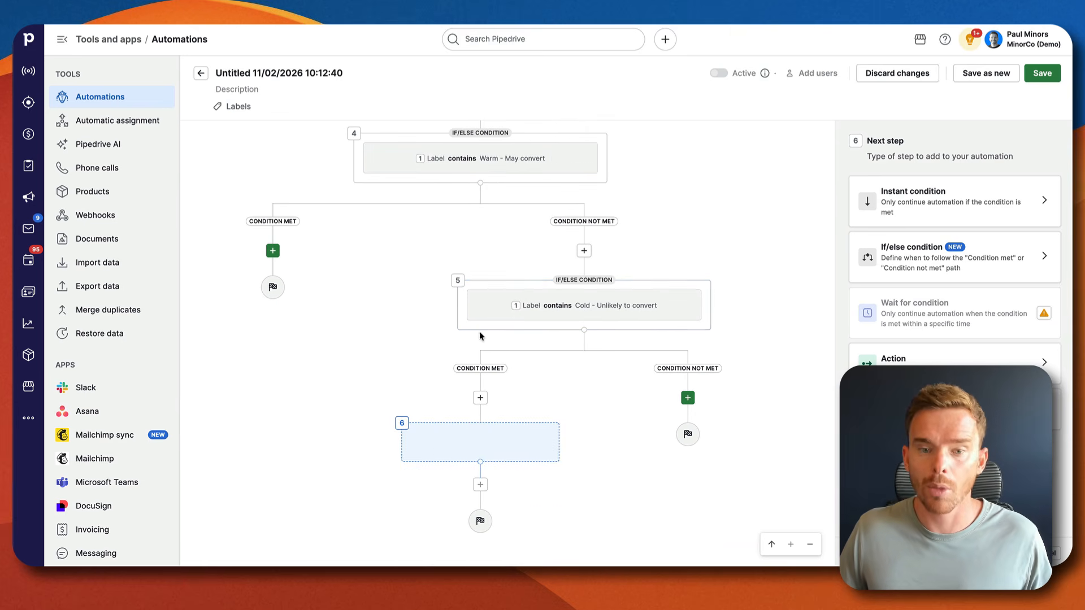
pyautogui.scroll(5, 479, 331)
pyautogui.hscroll(-1, 479, 331)
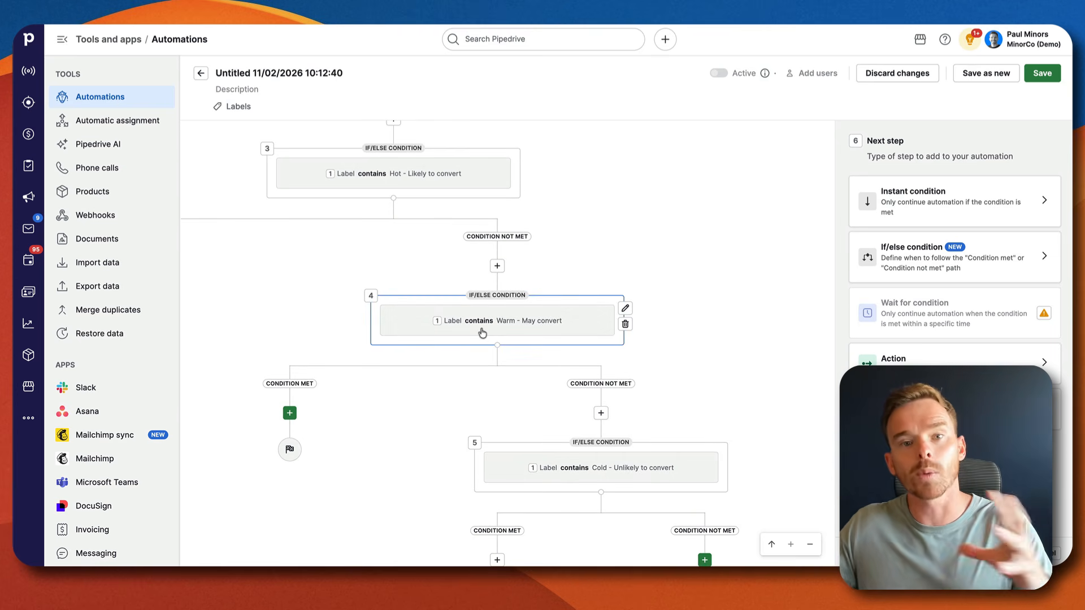
pyautogui.hscroll(-8, 514, 316)
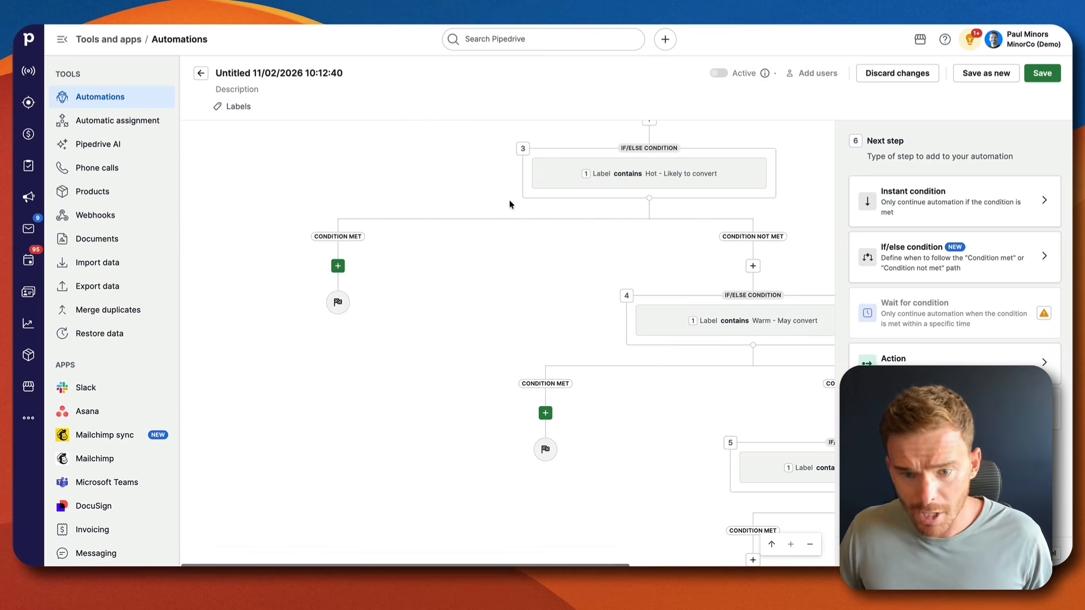
pyautogui.scroll(4, 509, 311)
pyautogui.scroll(-3, 503, 305)
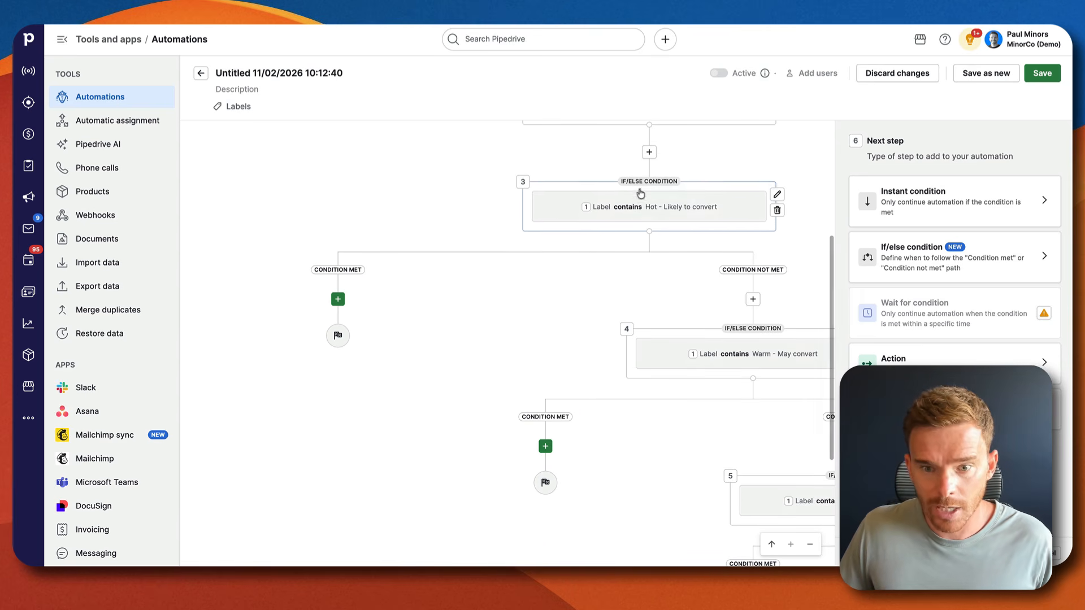
pyautogui.scroll(3, 735, 226)
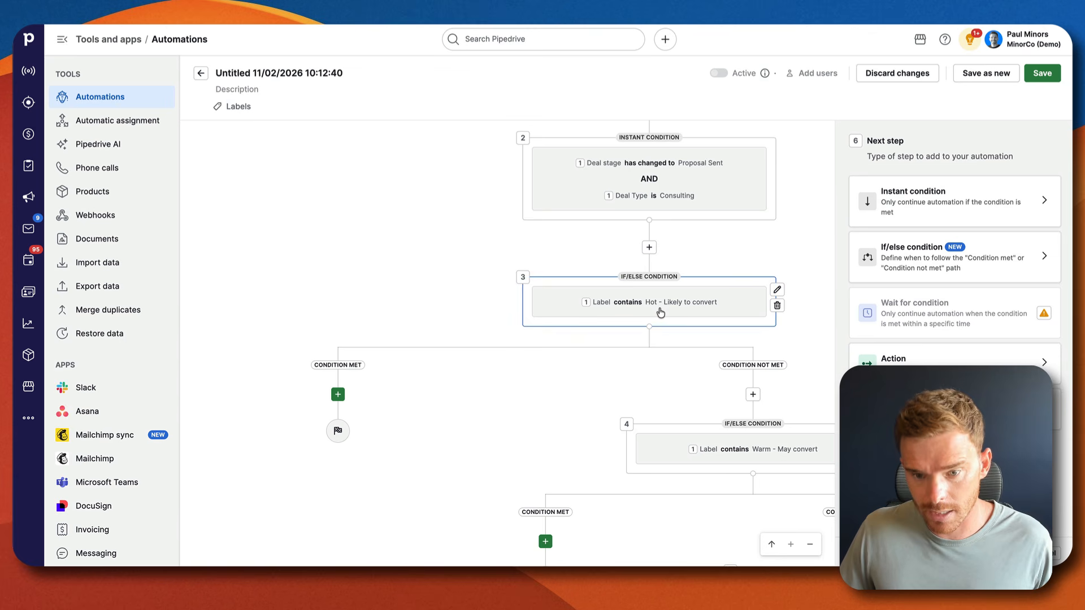
pyautogui.scroll(-3, 375, 337)
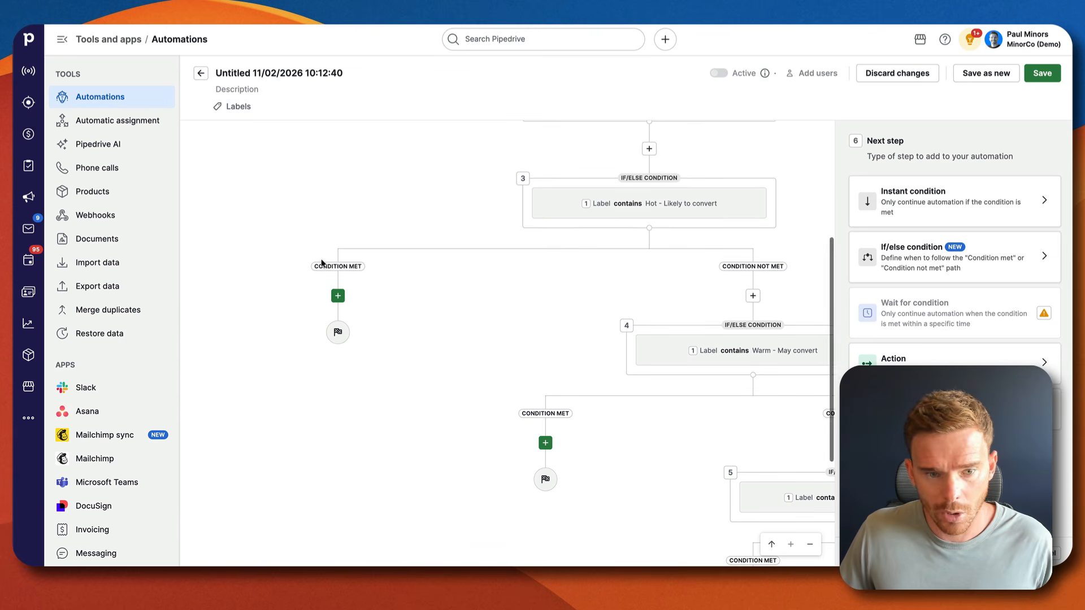
# Add an action step to the Condition met path of the Hot - Likely to convert condition
pyautogui.click(338, 296)
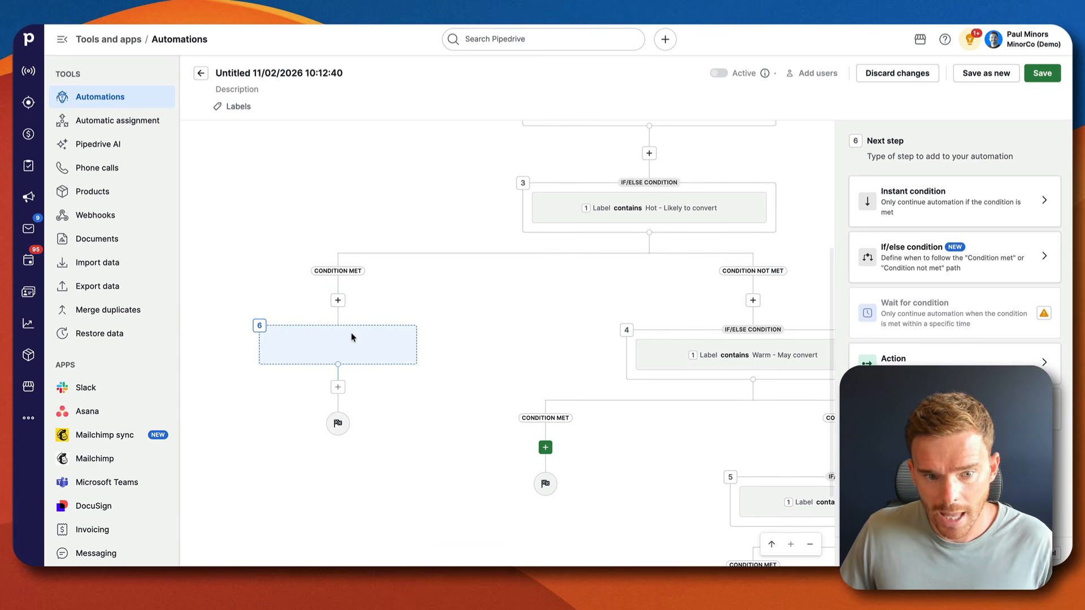
pyautogui.click(913, 369)
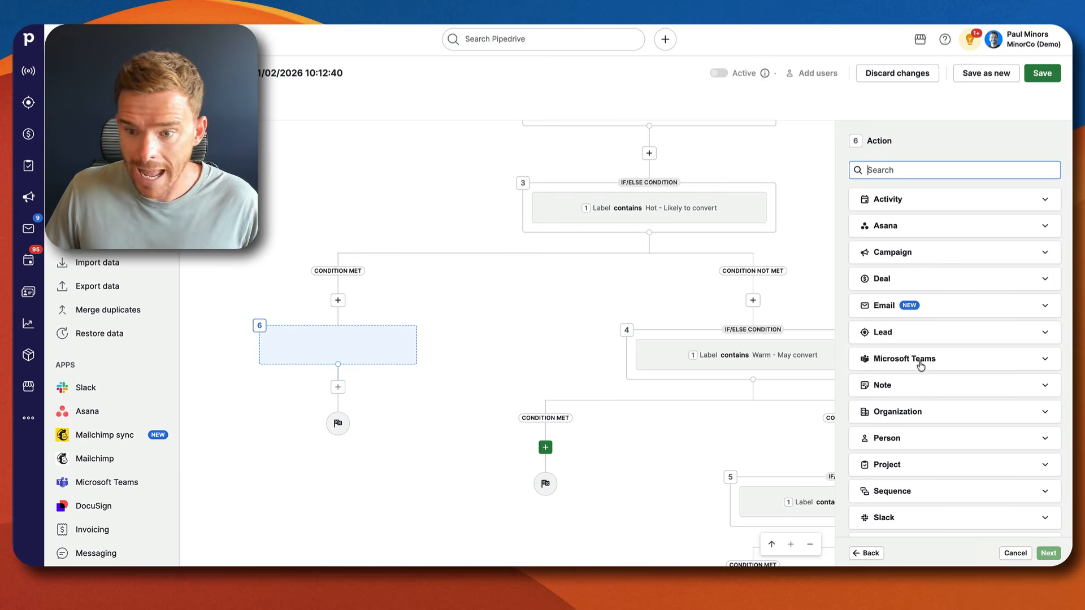
# Examine the available action categories, including the options offered under Deal and Webhook
pyautogui.scroll(-2, 867, 368)
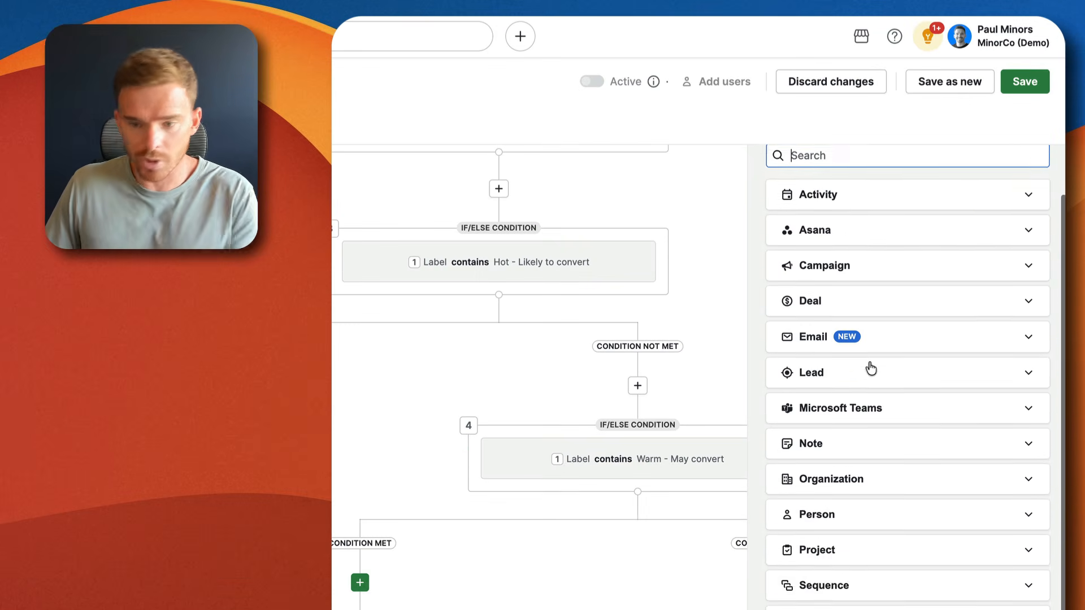
pyautogui.scroll(2, 850, 303)
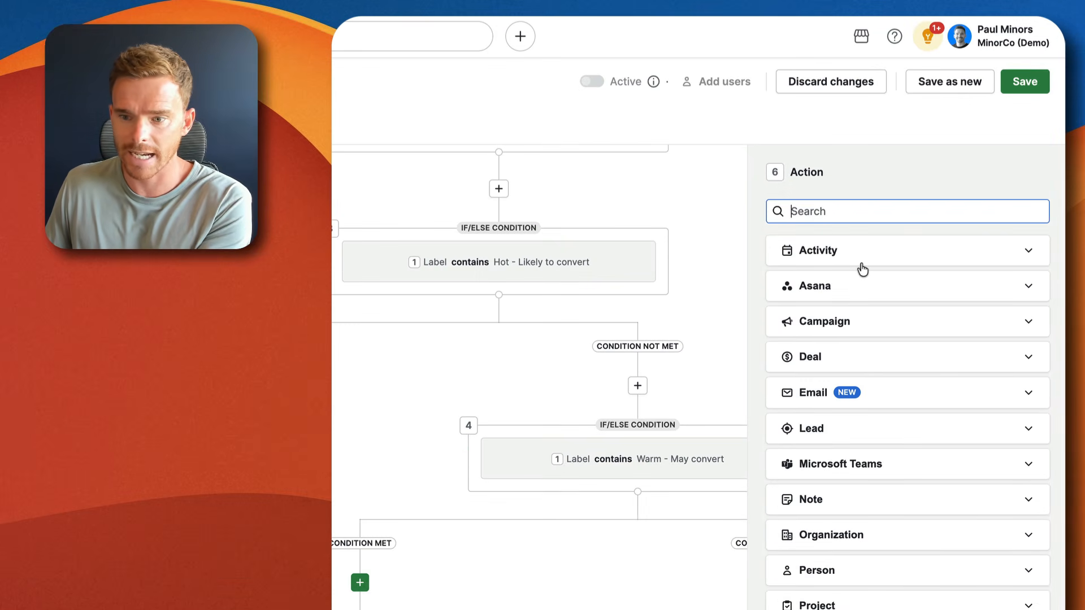
pyautogui.scroll(-1, 866, 303)
pyautogui.scroll(-1, 879, 305)
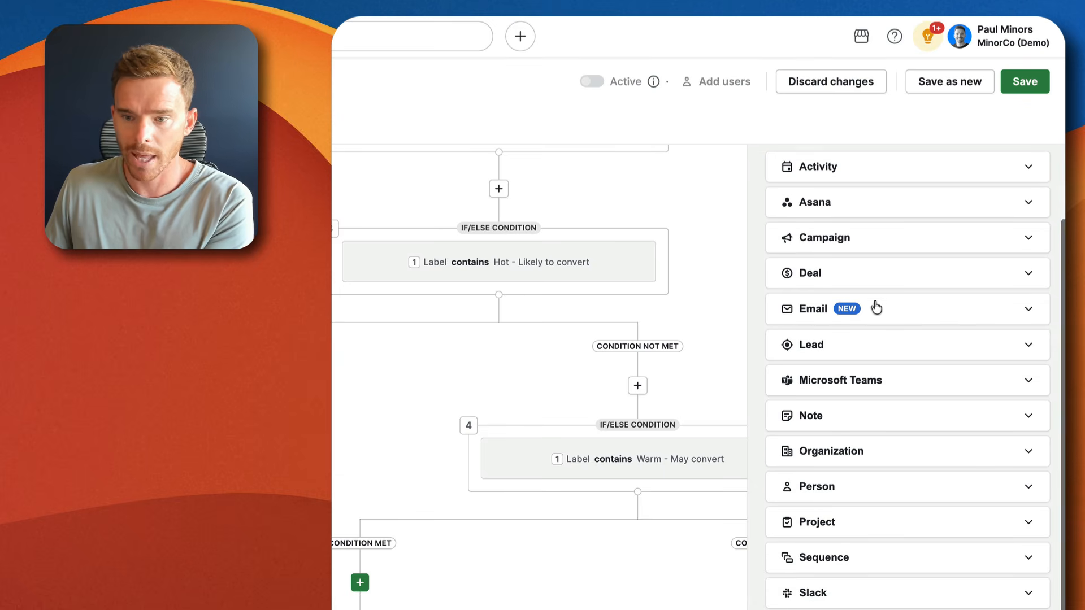
pyautogui.click(867, 286)
pyautogui.click(883, 277)
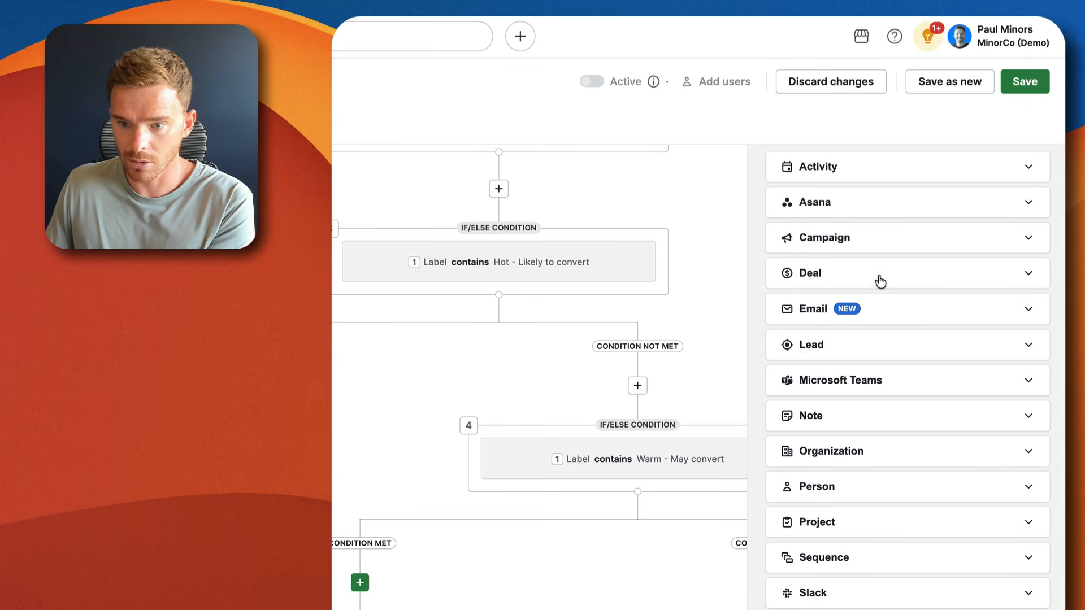
pyautogui.click(876, 285)
pyautogui.scroll(-3, 898, 345)
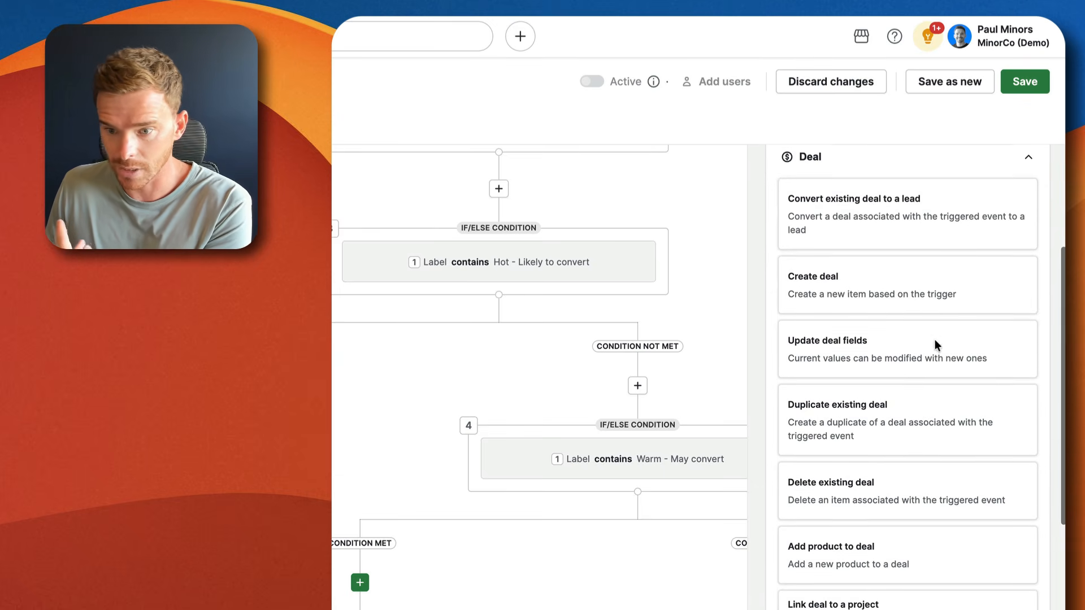
pyautogui.scroll(3, 929, 342)
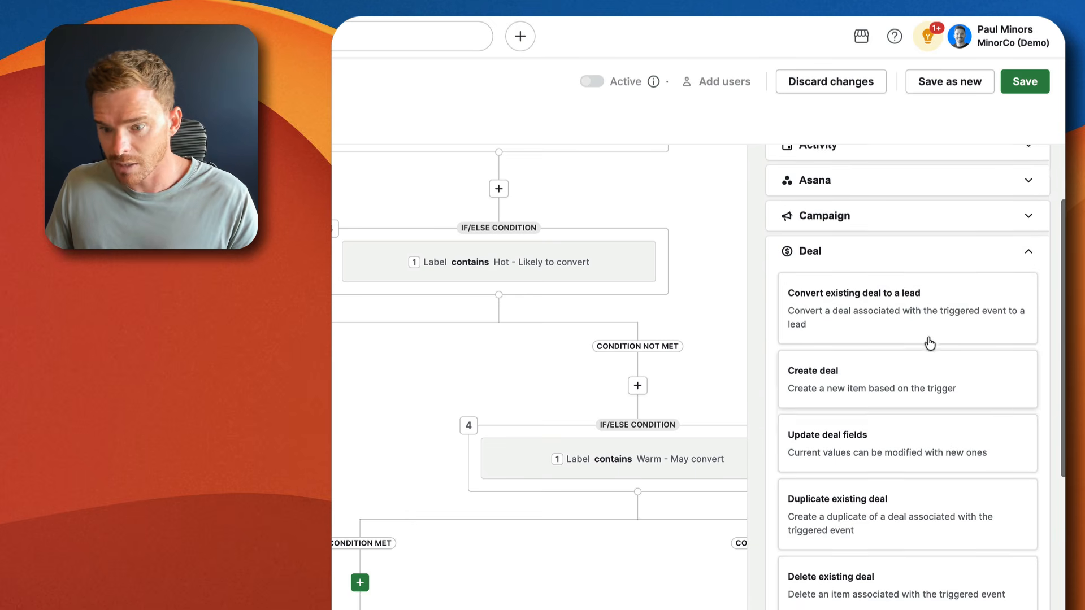
pyautogui.click(896, 272)
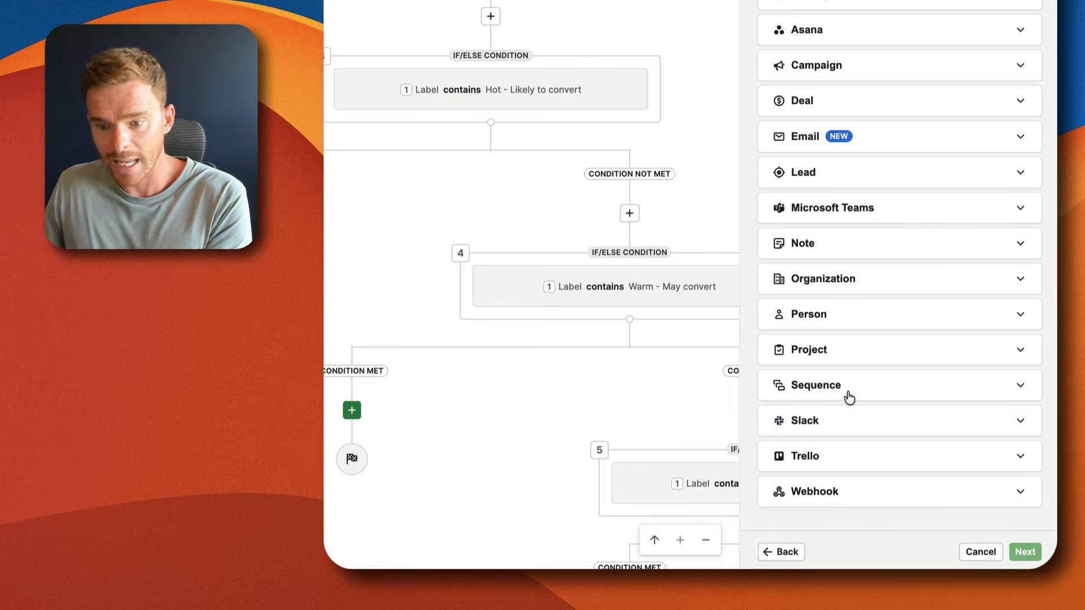
pyautogui.click(864, 493)
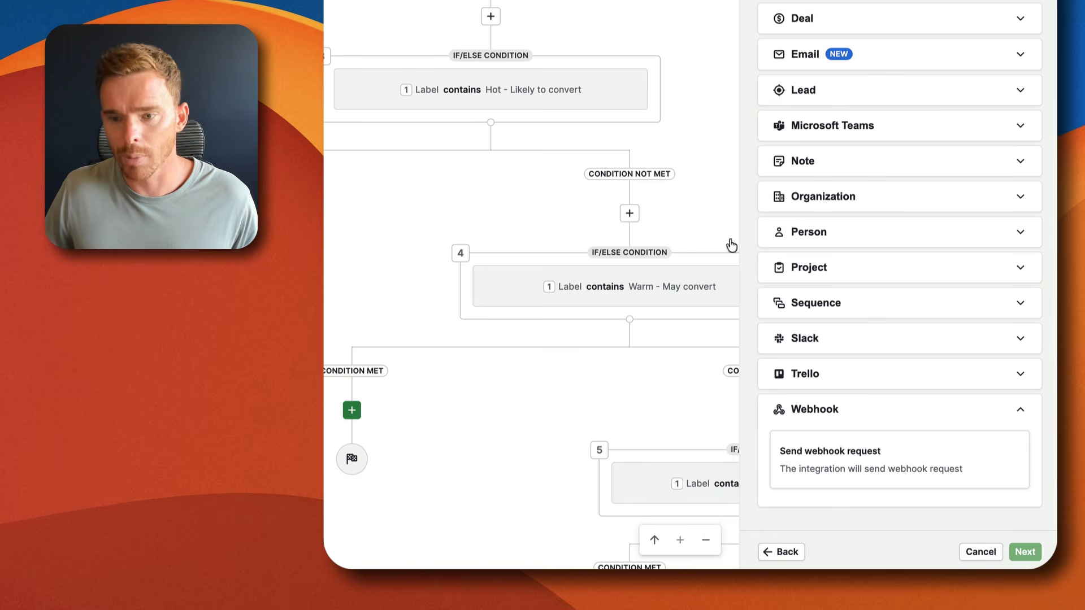
# Choose the Create activity action and include the Assigned to, Linked deal, Linked organization and Linked people fields
pyautogui.scroll(5, 846, 166)
pyautogui.click(865, 83)
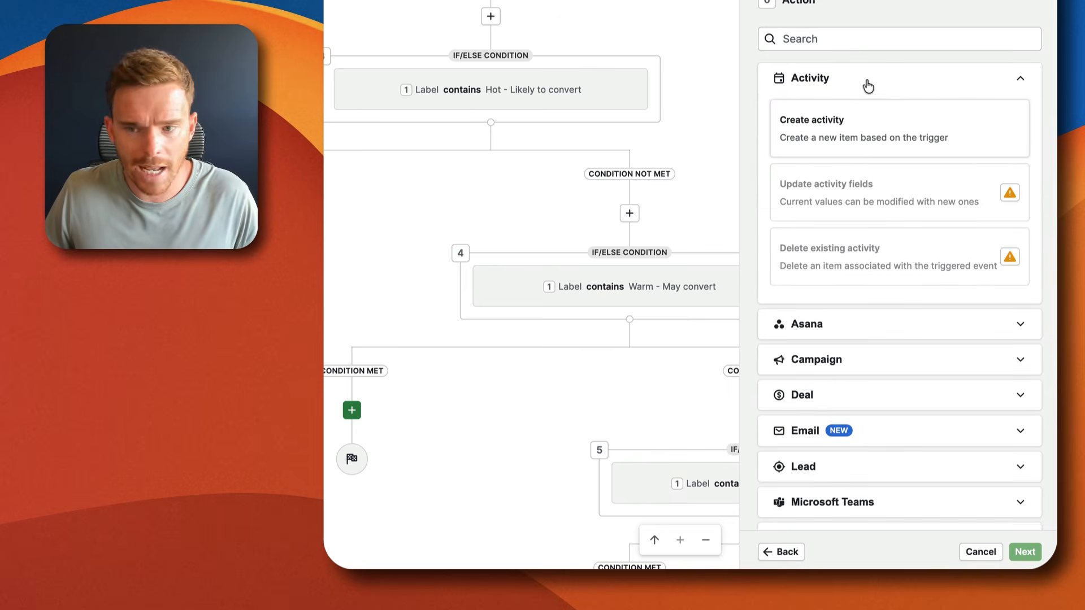
pyautogui.click(864, 129)
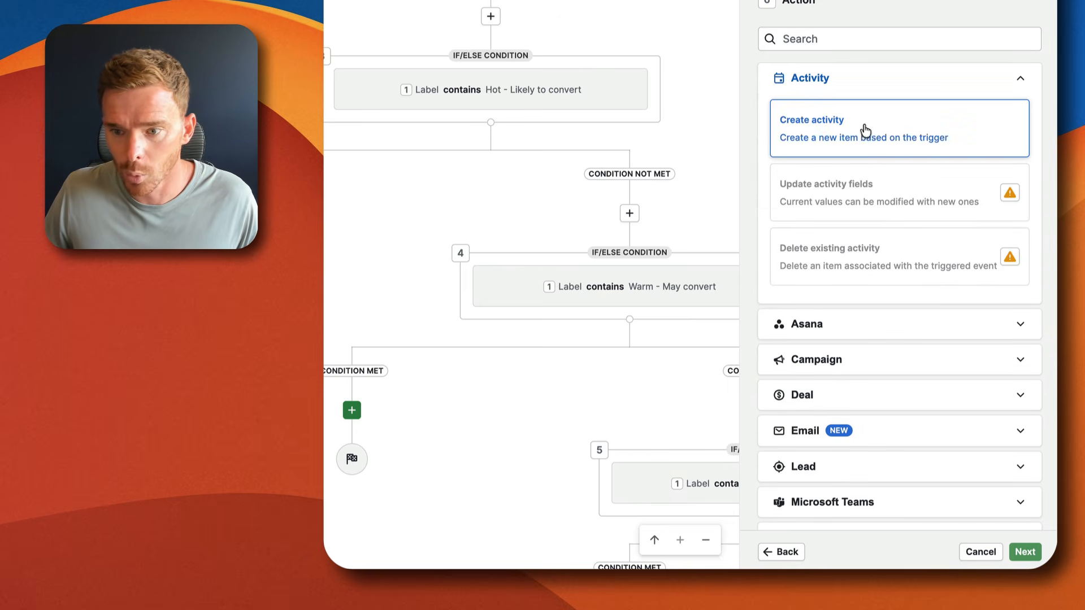
pyautogui.click(1017, 552)
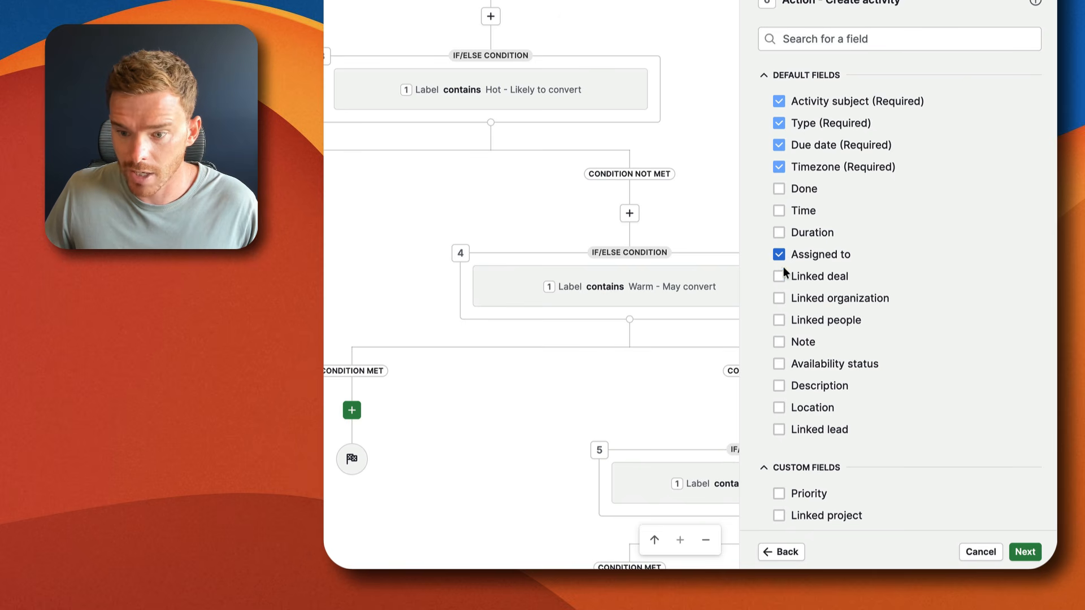
pyautogui.click(779, 298)
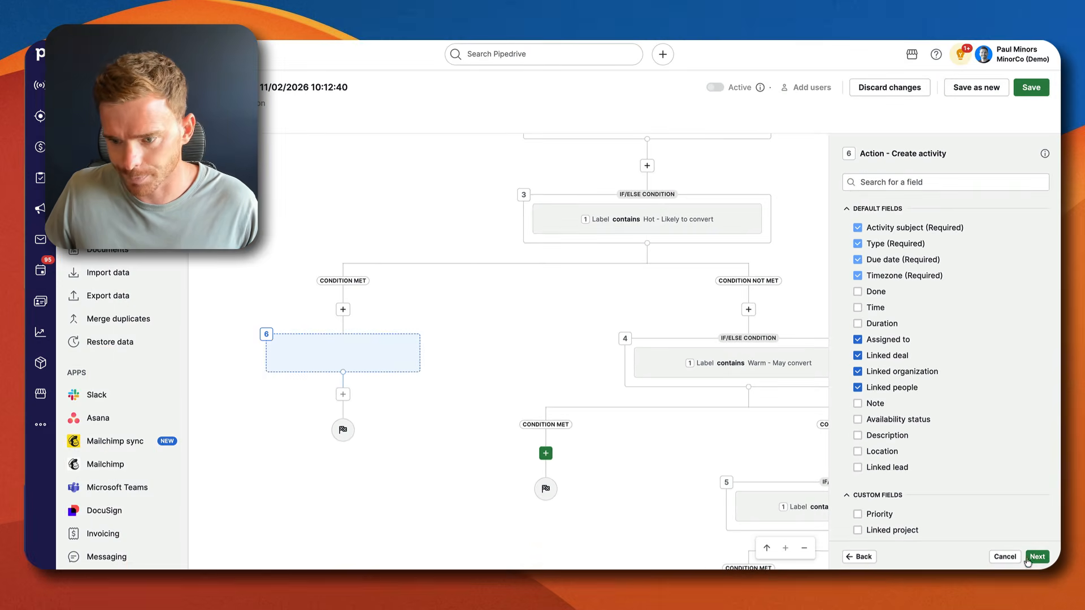
pyautogui.click(1025, 551)
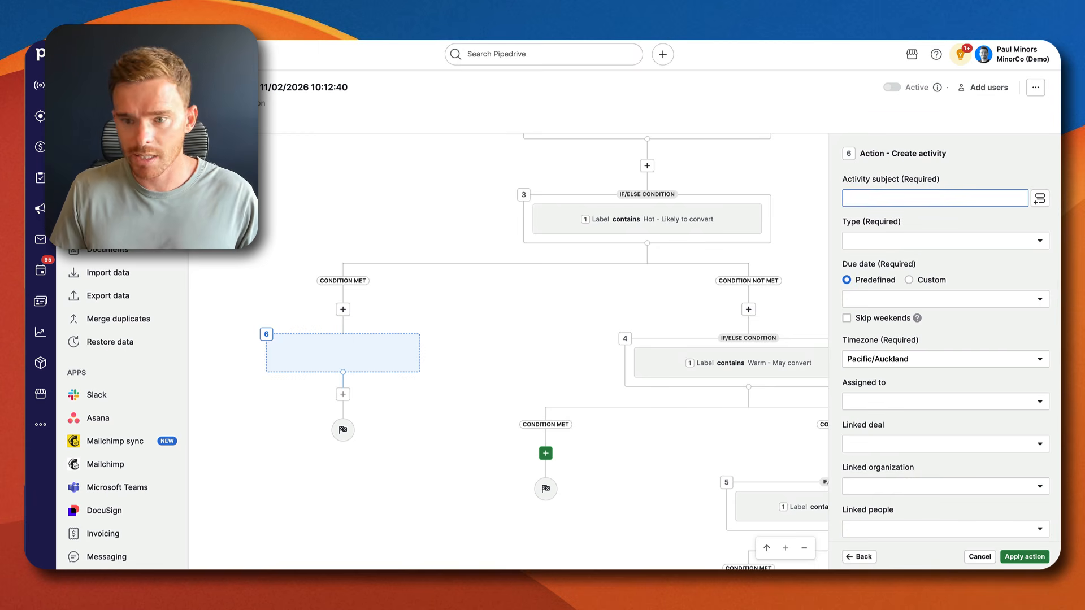
# Set the activity subject to "Call - Follow up with hot deal", type Call, due In one day, skipping weekends
pyautogui.write('Call - Fol')
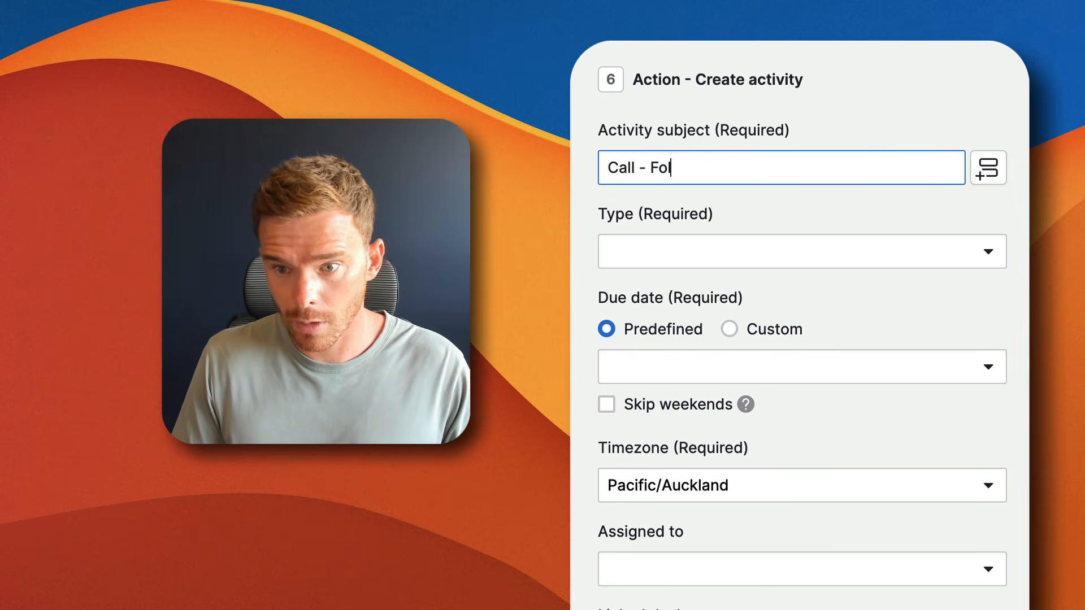
pyautogui.write('low up with hot deal')
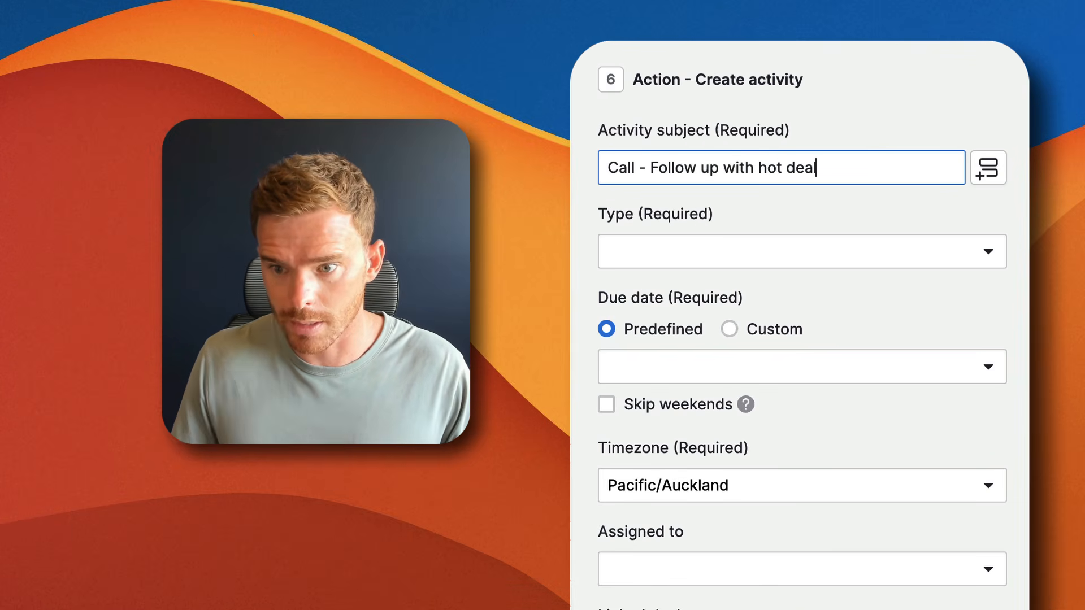
pyautogui.click(721, 249)
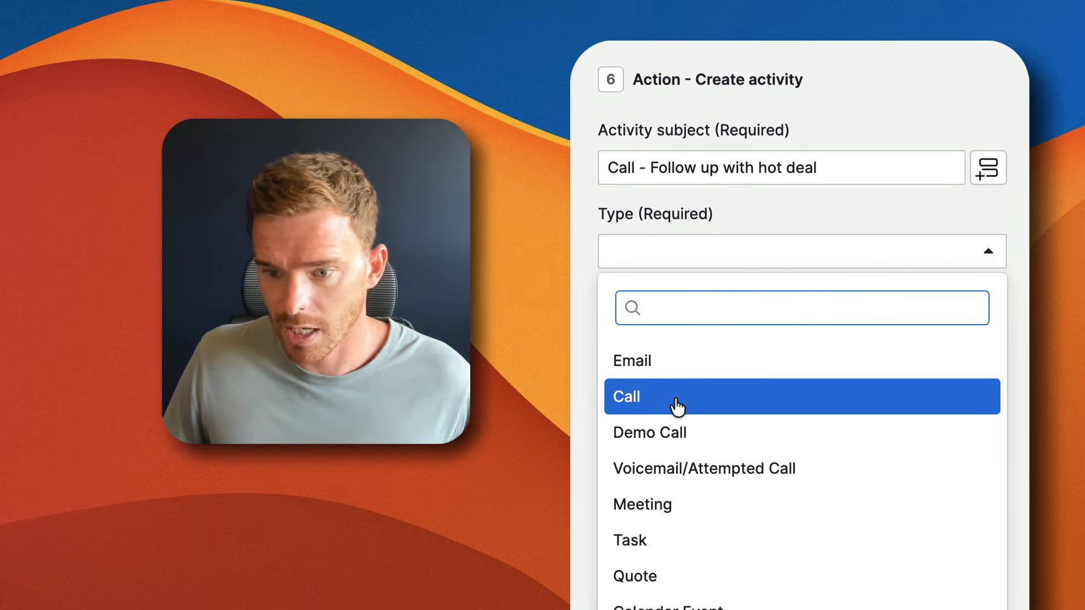
pyautogui.click(677, 403)
pyautogui.click(665, 362)
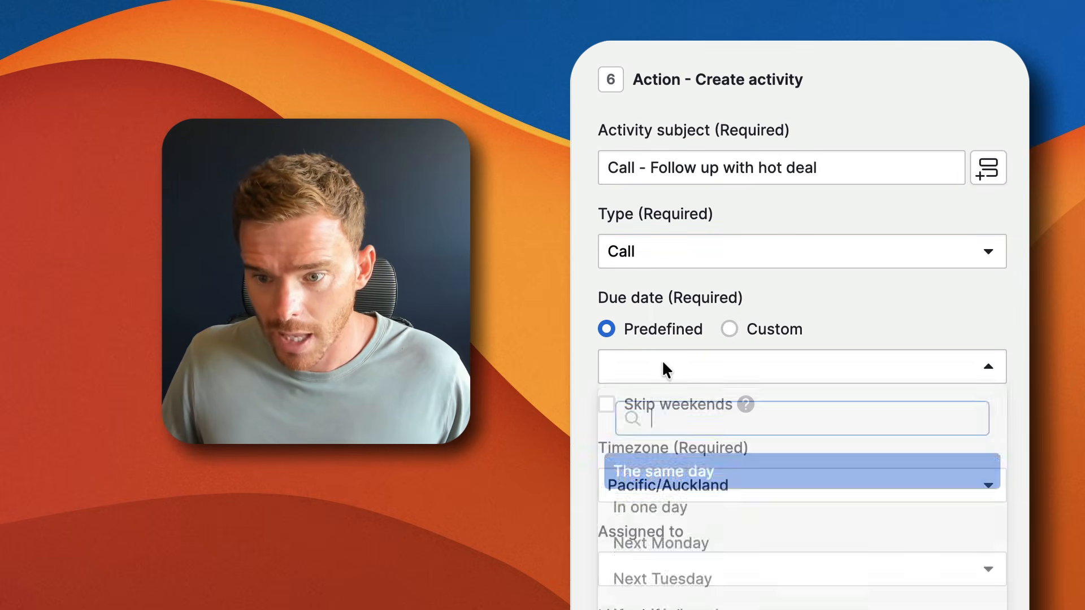
pyautogui.click(684, 512)
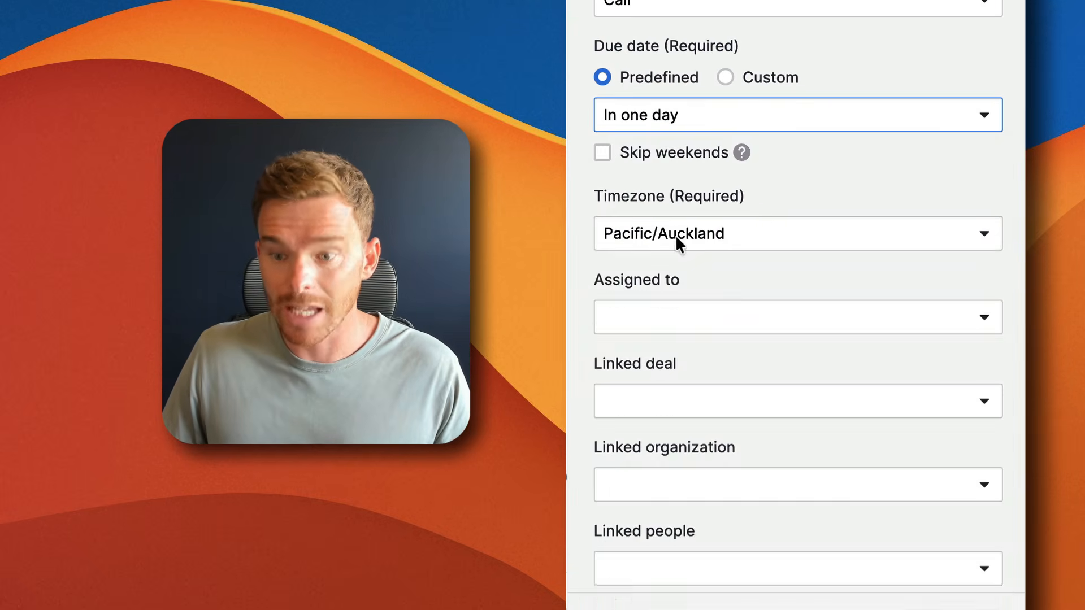
pyautogui.click(668, 161)
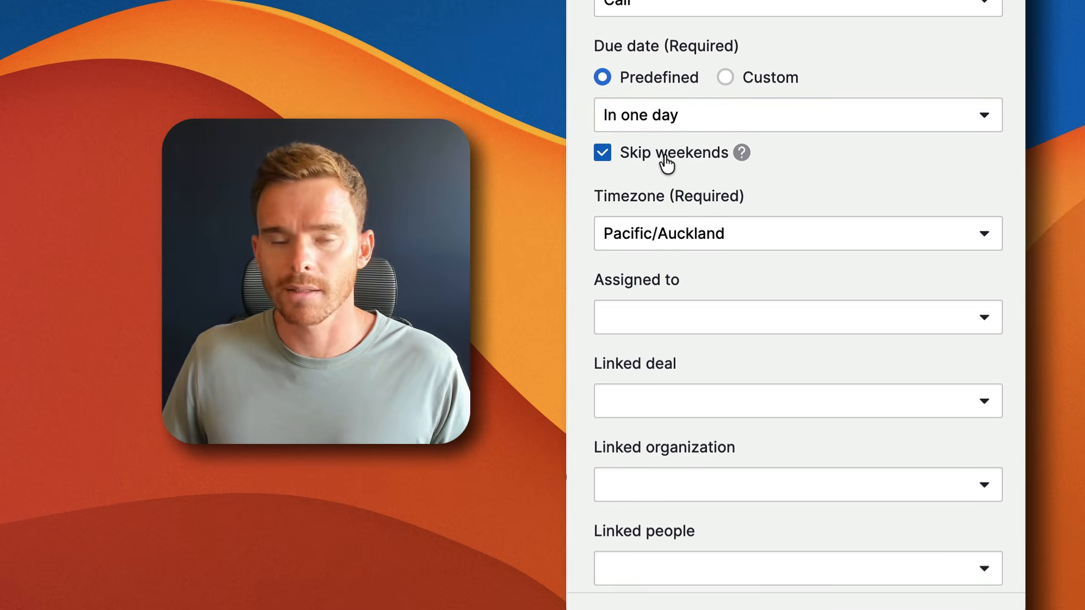
# Try assigning the activity to a specific user from the account
pyautogui.scroll(-1, 666, 162)
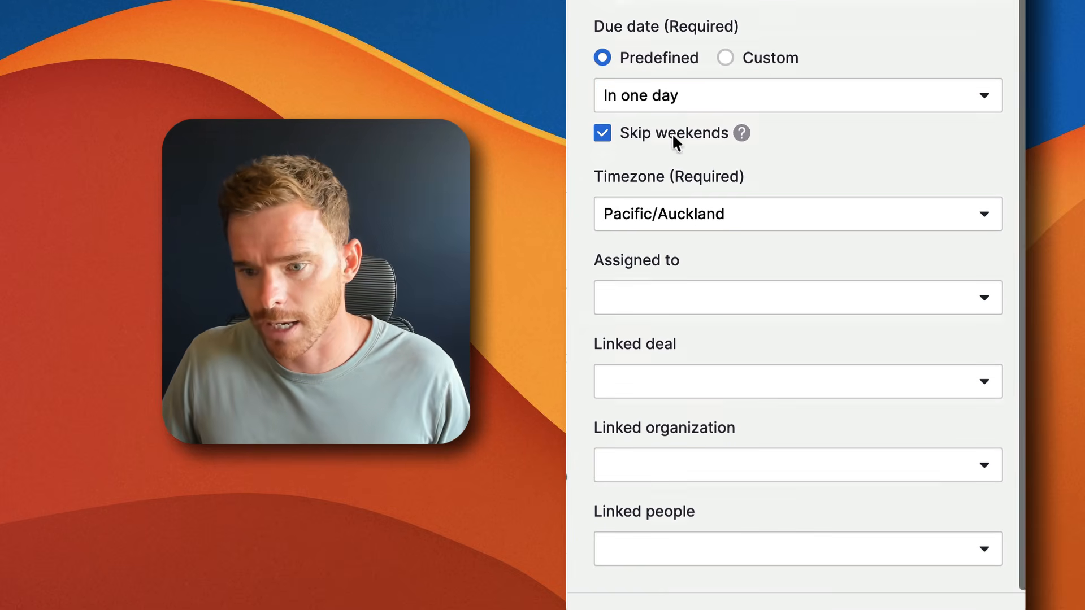
pyautogui.click(708, 299)
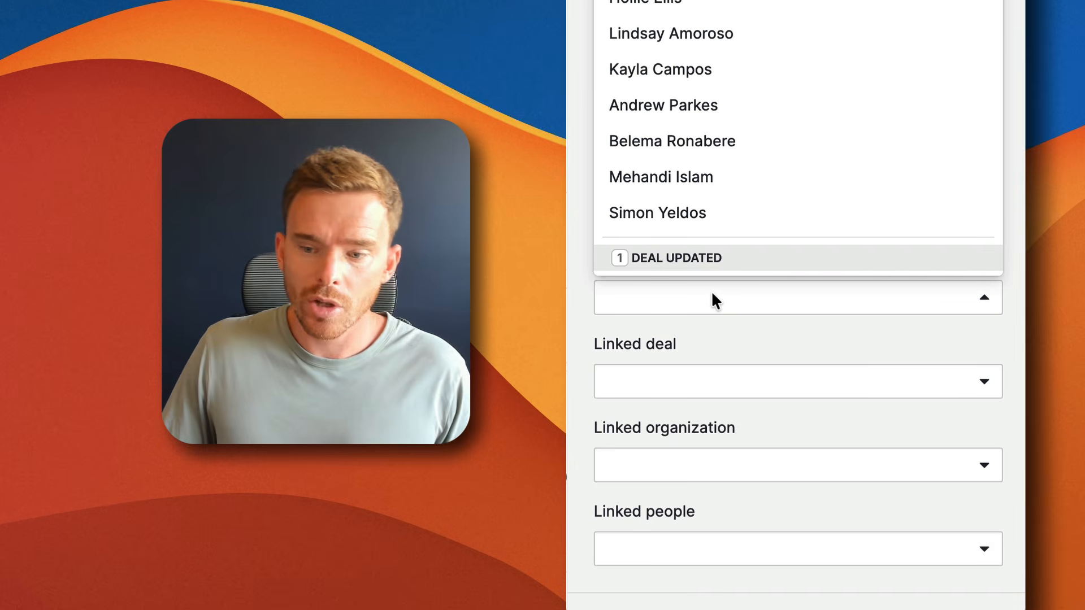
pyautogui.scroll(4, 690, 170)
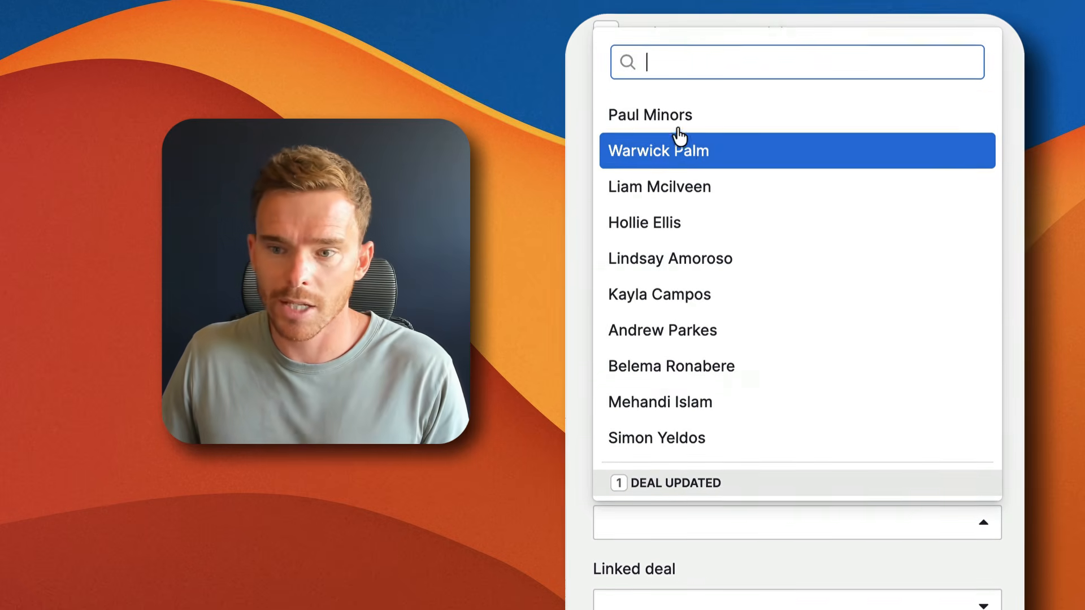
pyautogui.click(666, 117)
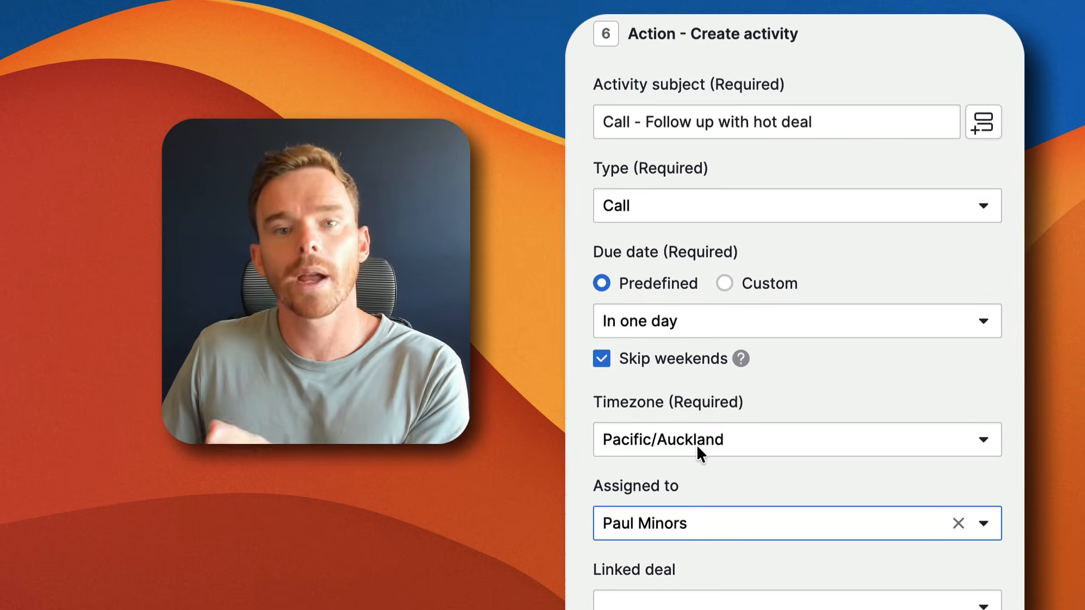
# Assign the activity dynamically to the Deal owner of the updated deal
pyautogui.click(731, 523)
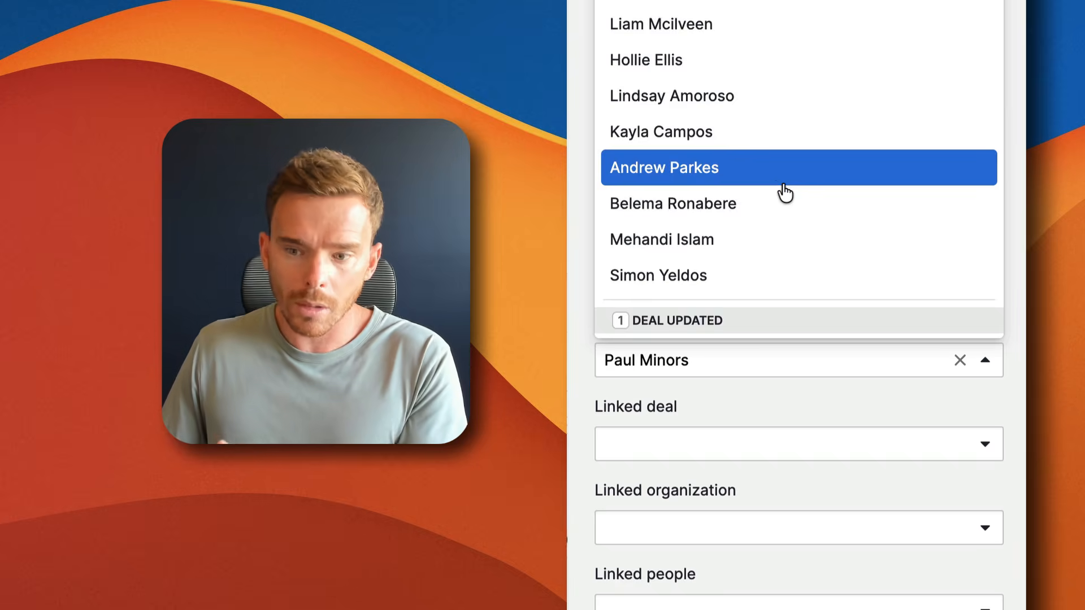
pyautogui.scroll(-5, 783, 193)
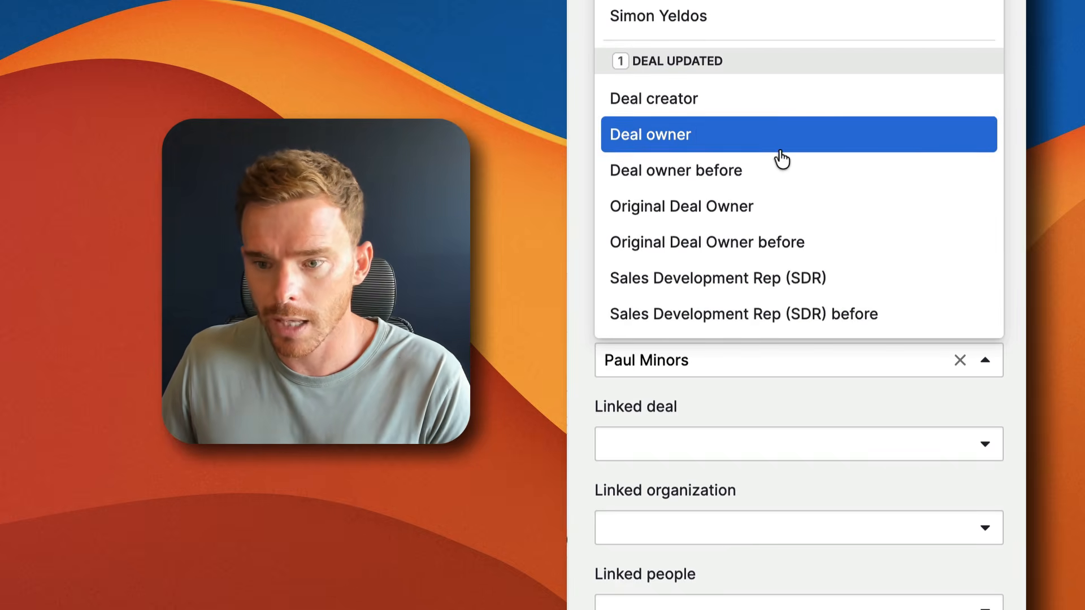
pyautogui.click(706, 140)
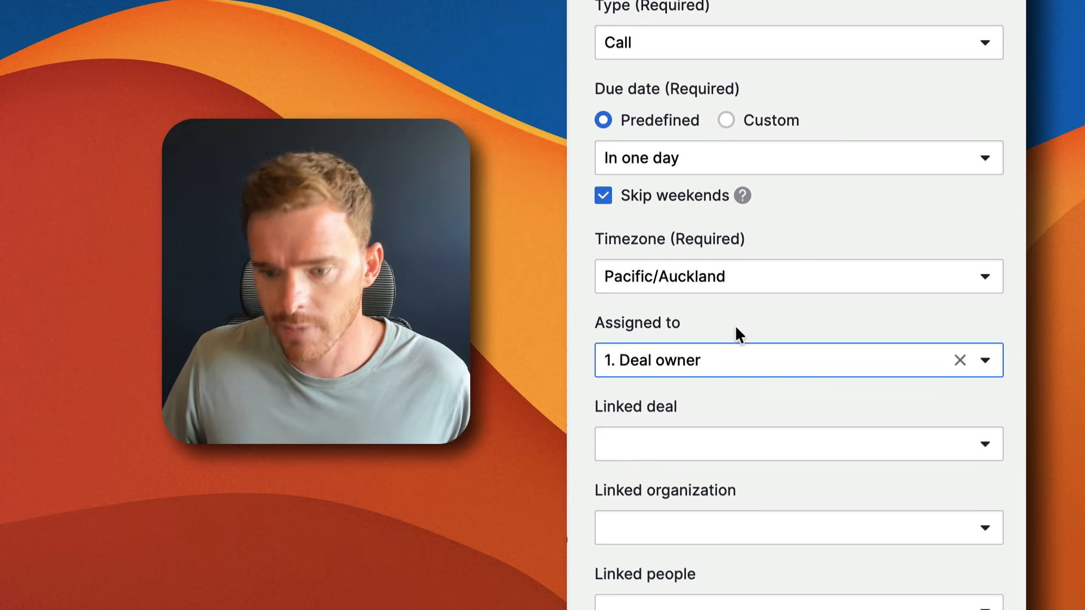
# Link the activity to the triggering Deal, its Deal organization and its Deal contact person
pyautogui.click(738, 408)
pyautogui.click(694, 441)
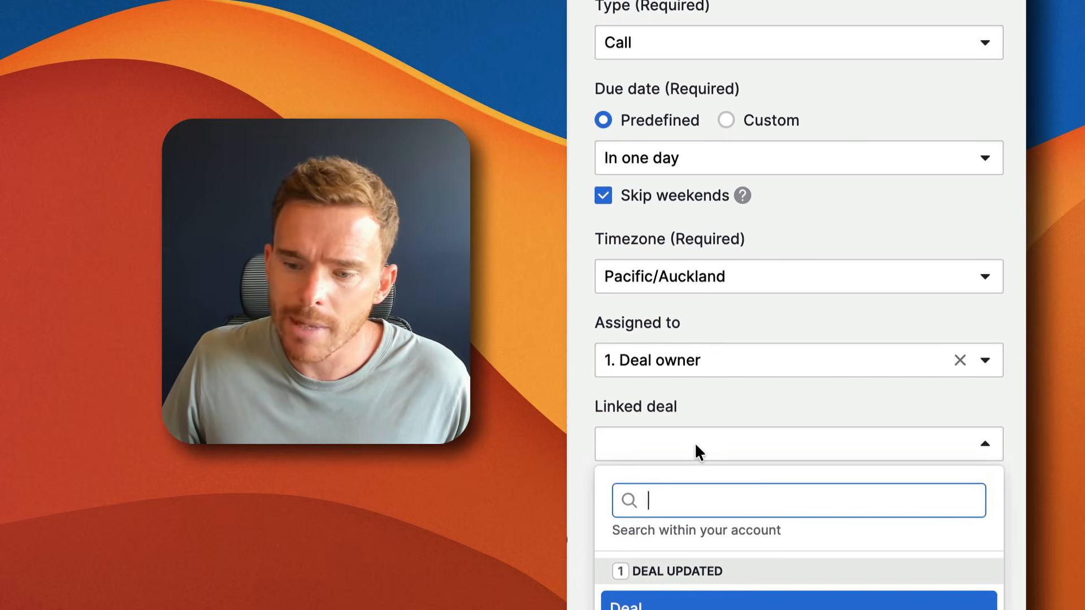
pyautogui.click(701, 489)
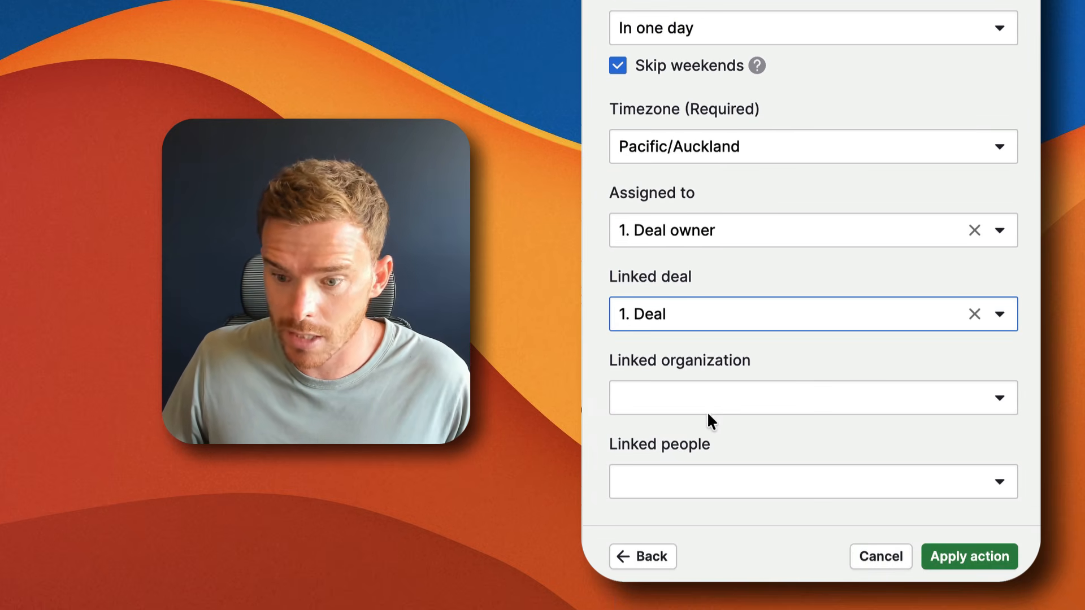
pyautogui.click(710, 405)
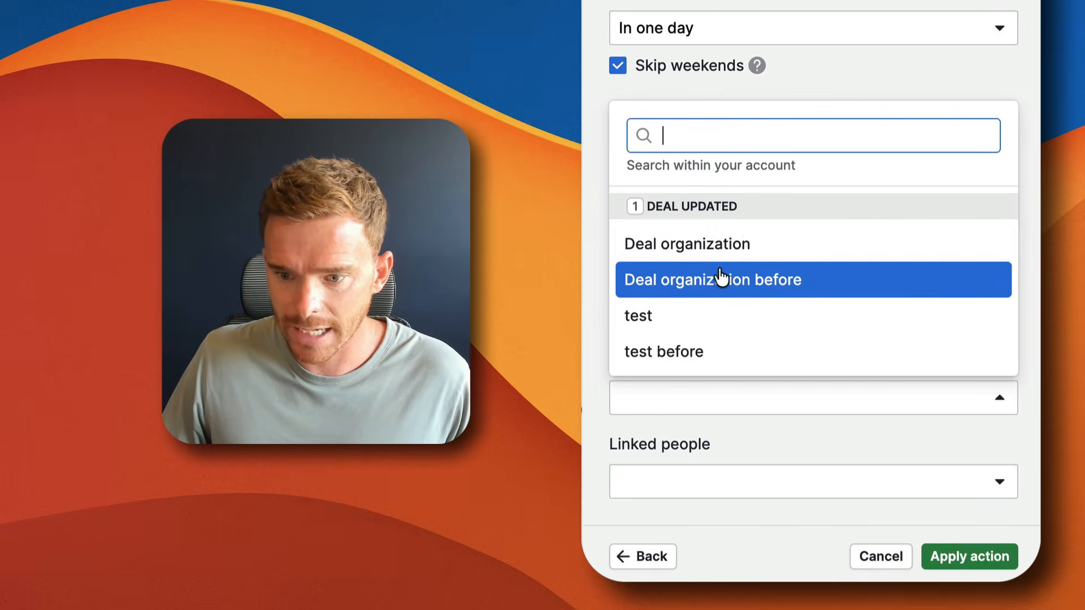
pyautogui.click(734, 261)
pyautogui.click(711, 471)
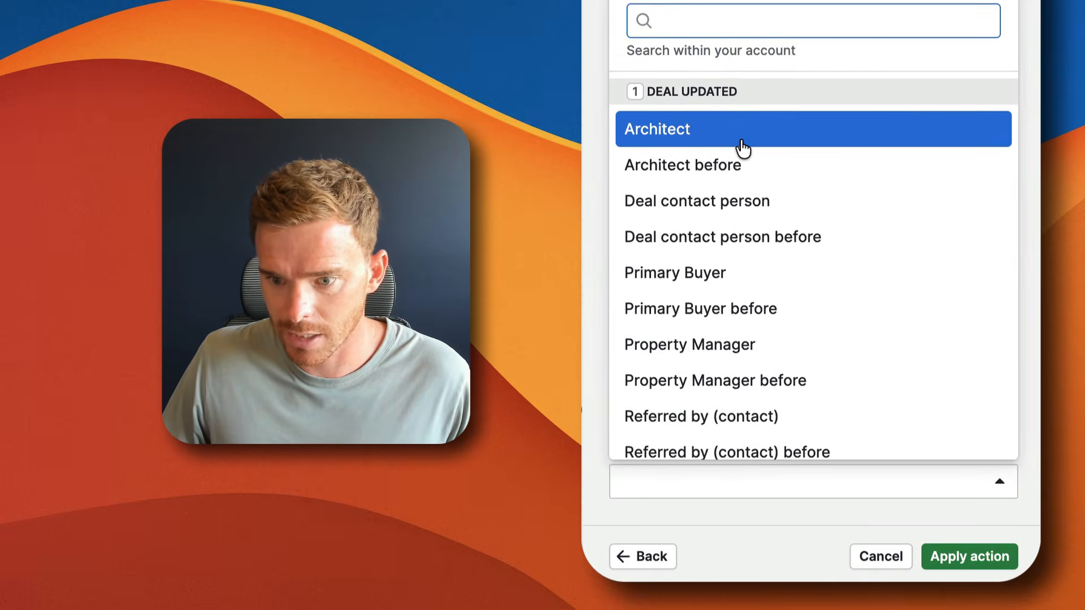
pyautogui.click(750, 209)
pyautogui.press('Escape')
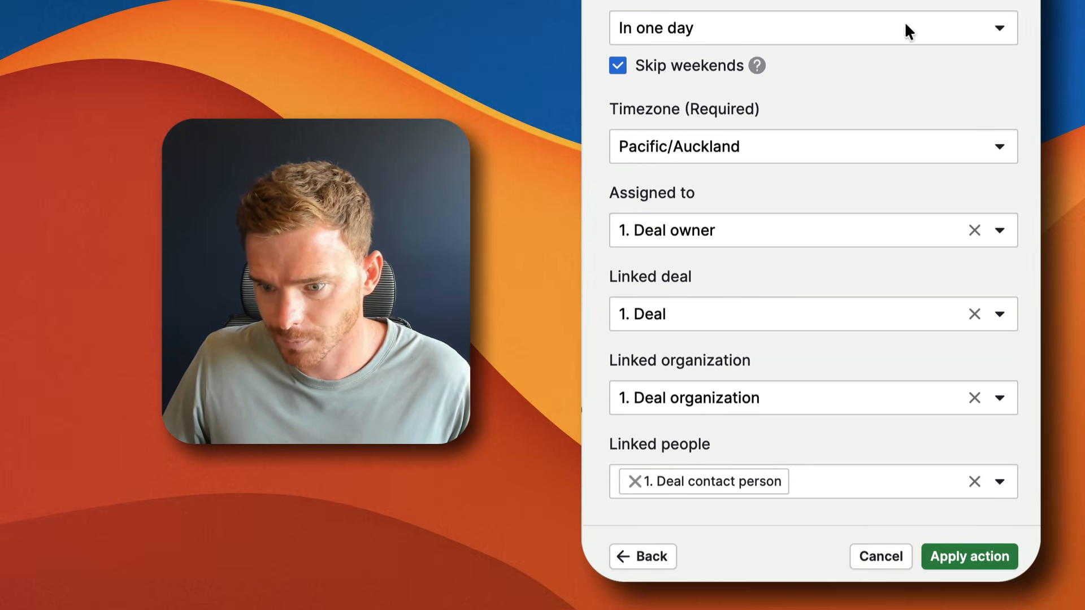
pyautogui.click(785, 395)
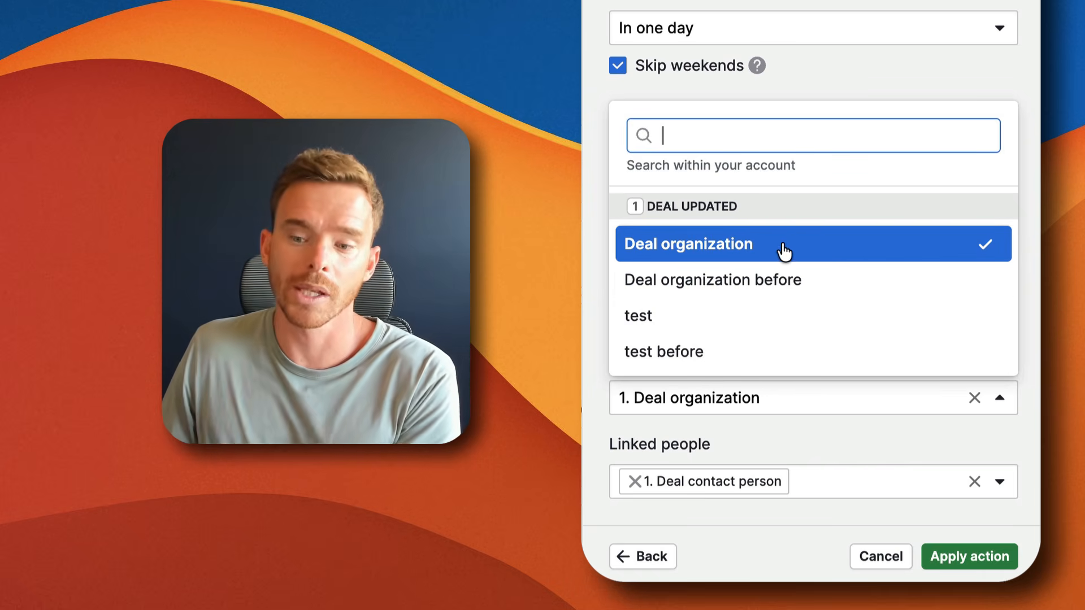
pyautogui.click(809, 85)
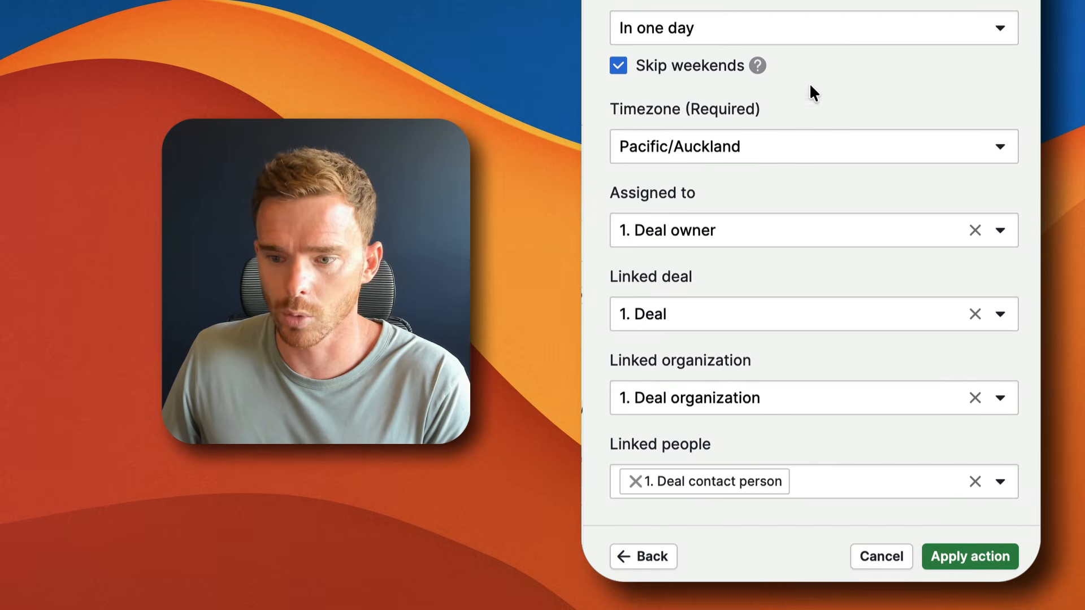
# Apply the configured follow-up call activity to the condition-met branch for Hot deals
pyautogui.click(970, 556)
pyautogui.scroll(3, 482, 342)
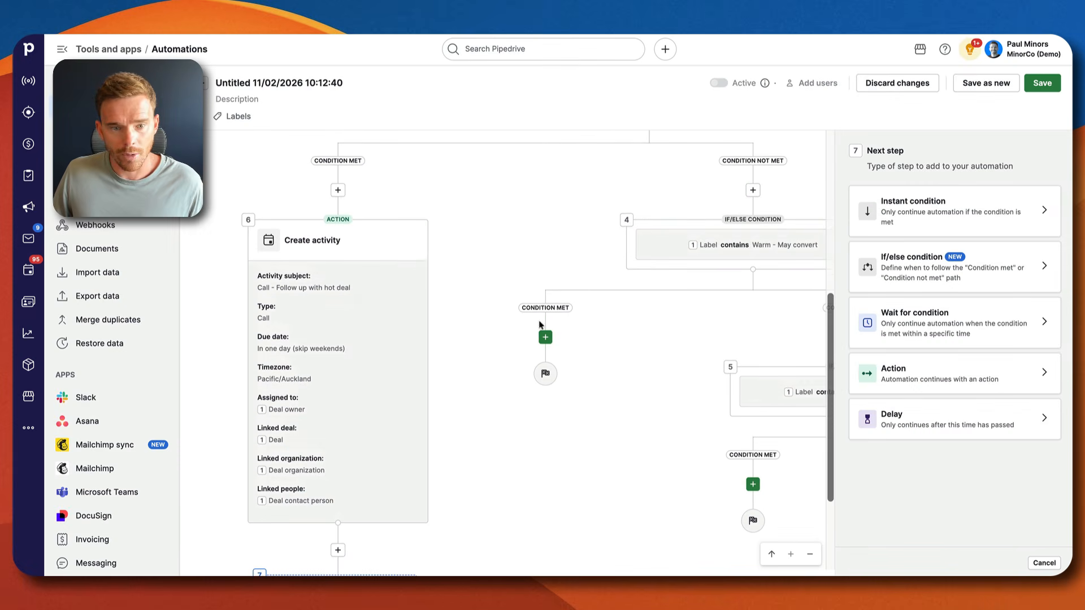
pyautogui.hscroll(2, 655, 272)
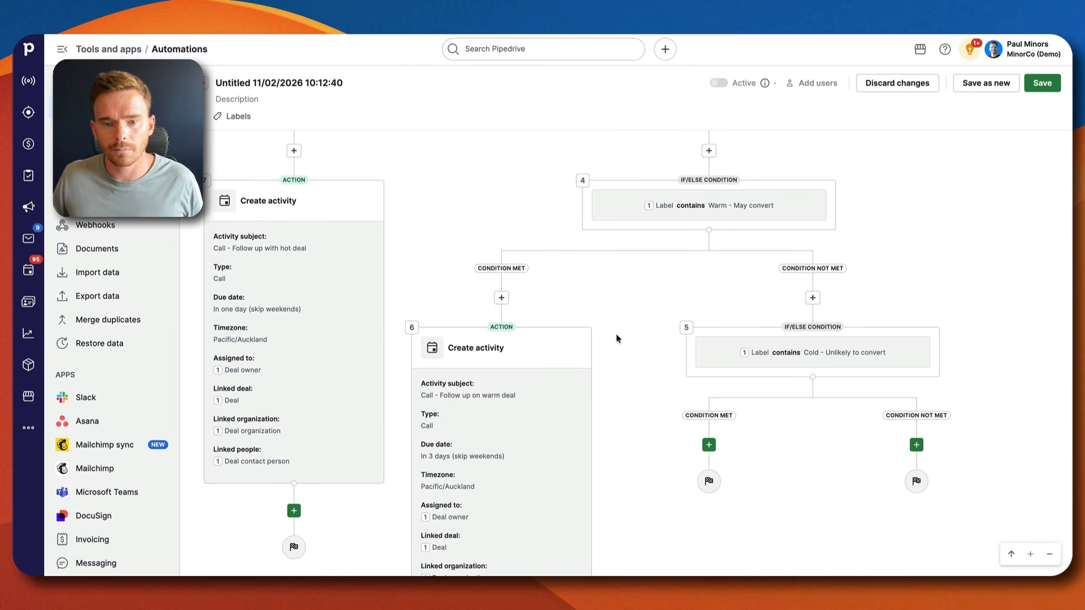
# Add a 1 week delay that skips weekends to the condition-met branch of the Cold - Unlikely to convert label condition
pyautogui.scroll(3, 616, 337)
pyautogui.scroll(-3, 616, 337)
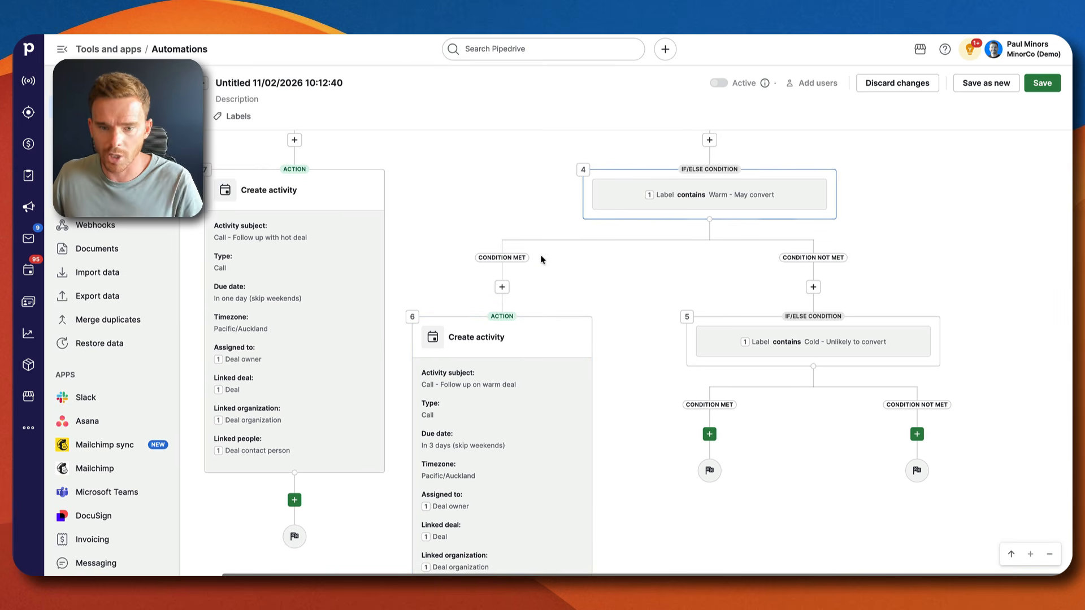
pyautogui.scroll(-3, 540, 256)
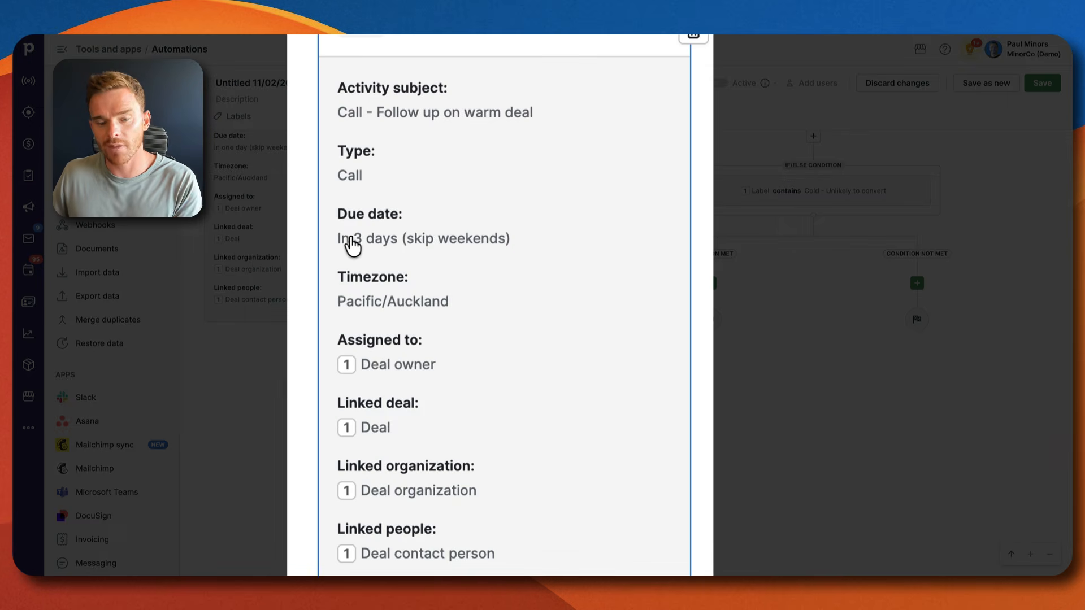
pyautogui.scroll(1, 354, 244)
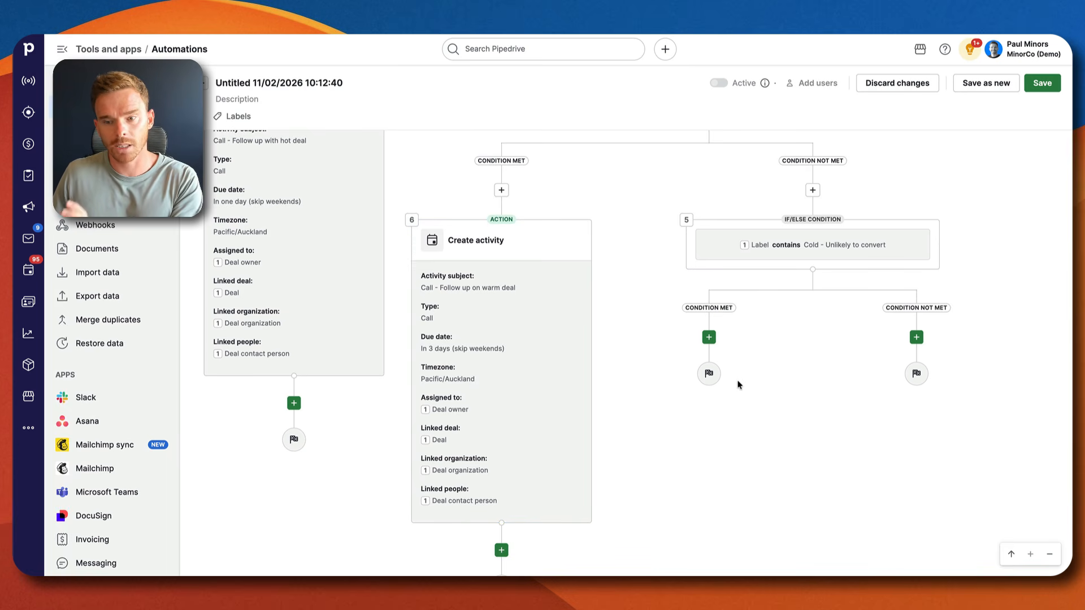
pyautogui.click(709, 337)
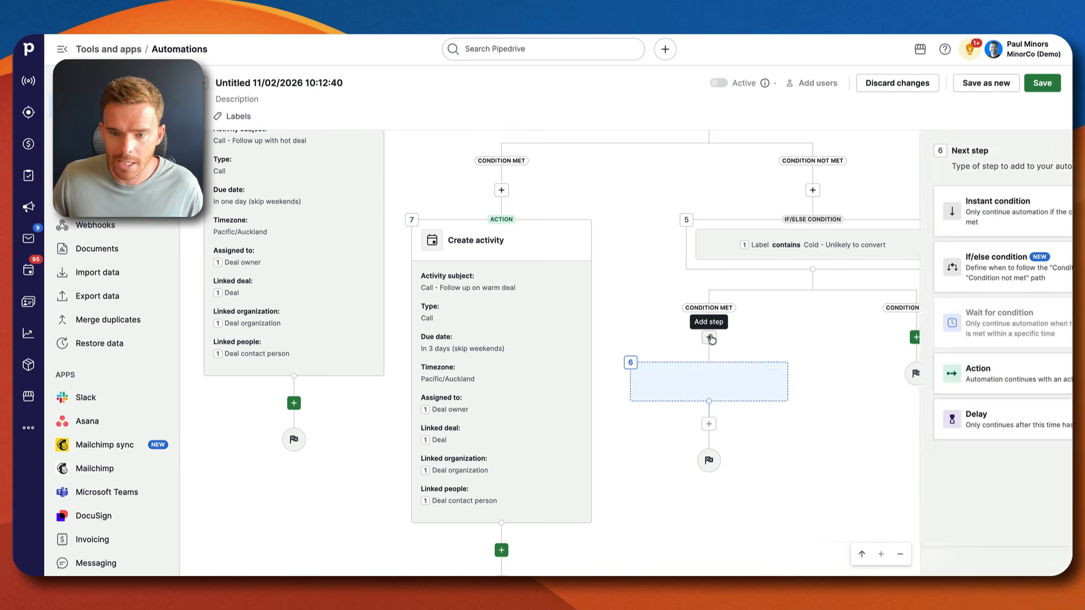
pyautogui.click(908, 414)
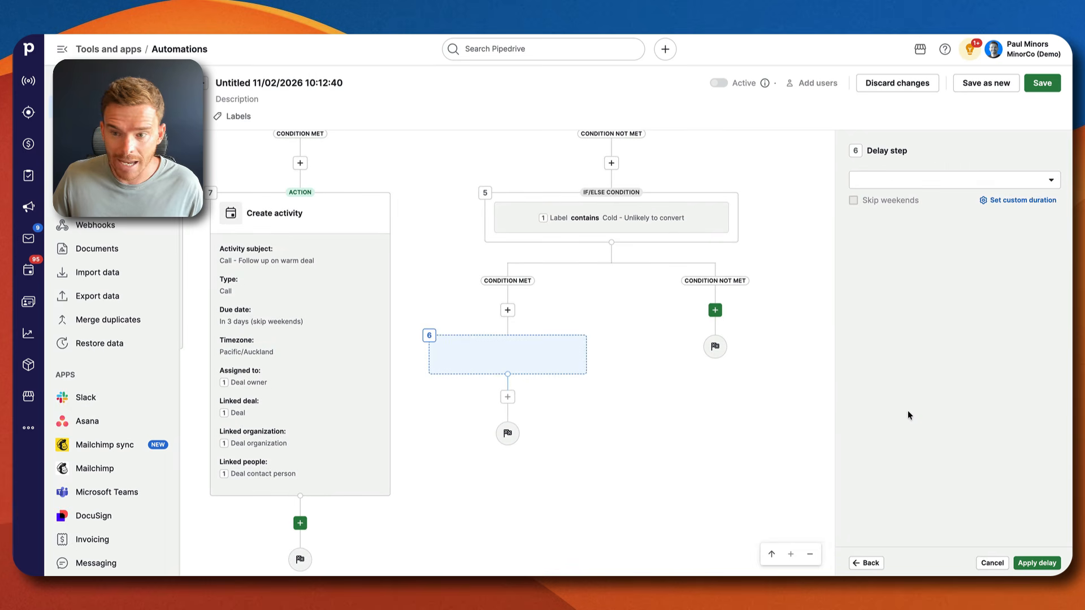
pyautogui.click(929, 182)
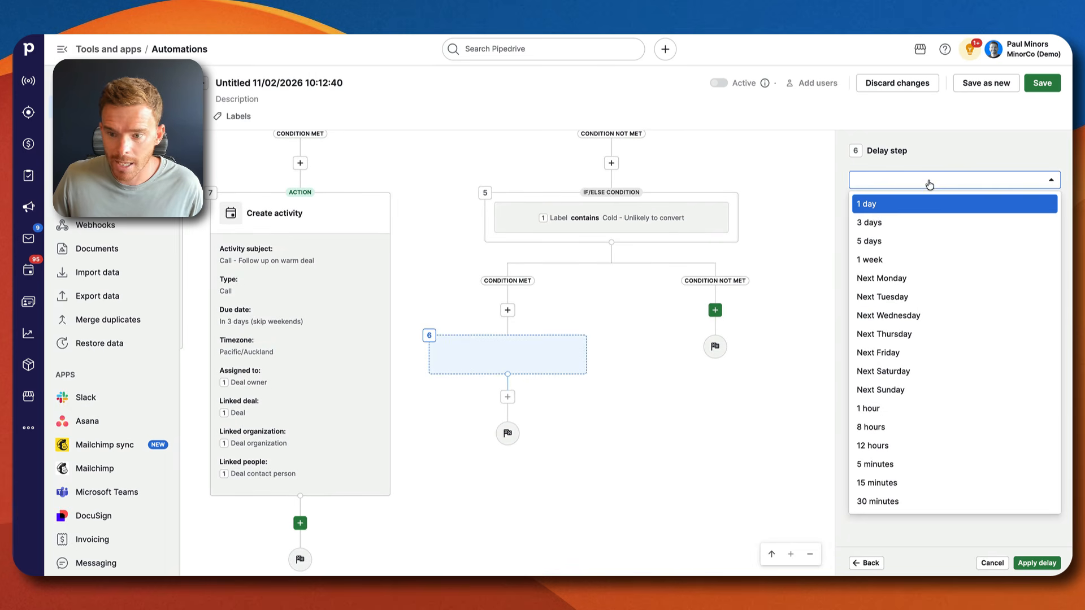
pyautogui.click(886, 262)
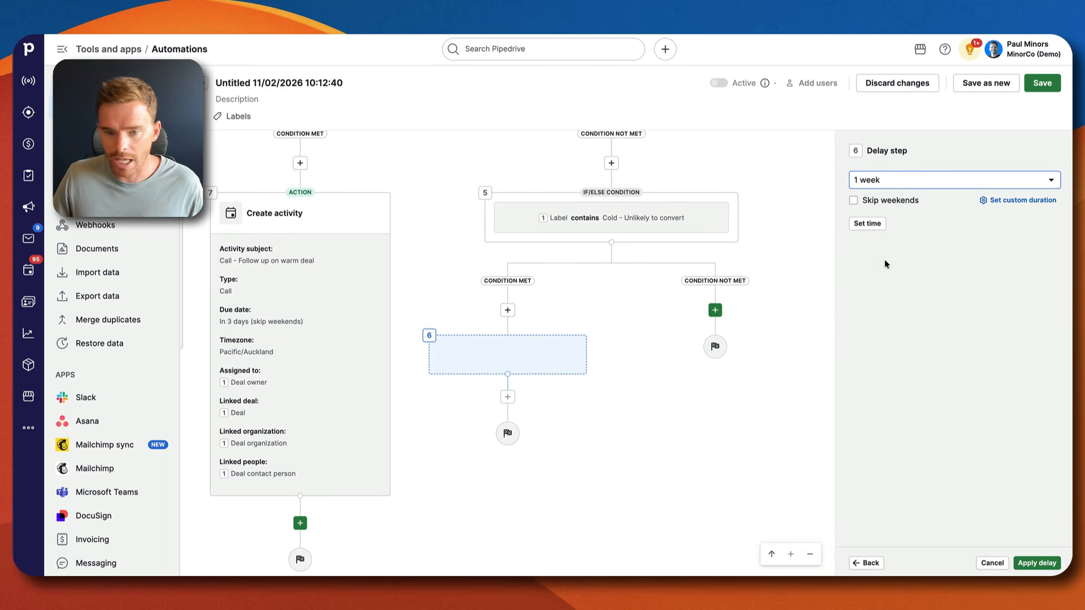
pyautogui.click(899, 202)
pyautogui.click(1041, 564)
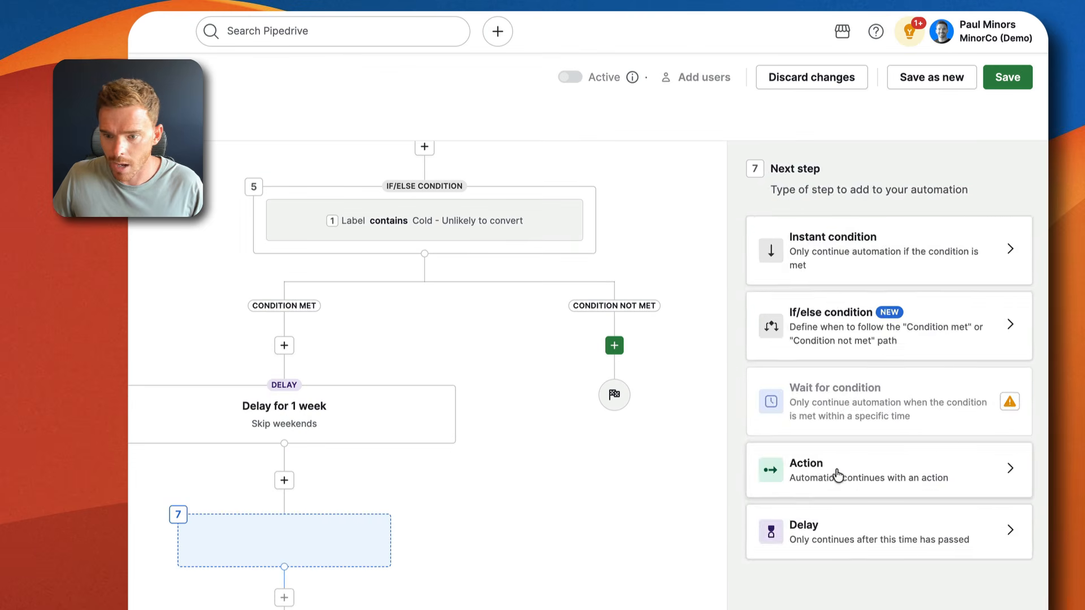
# Add a Send email using template action after the one-week delay, keeping its default set of fields
pyautogui.click(911, 370)
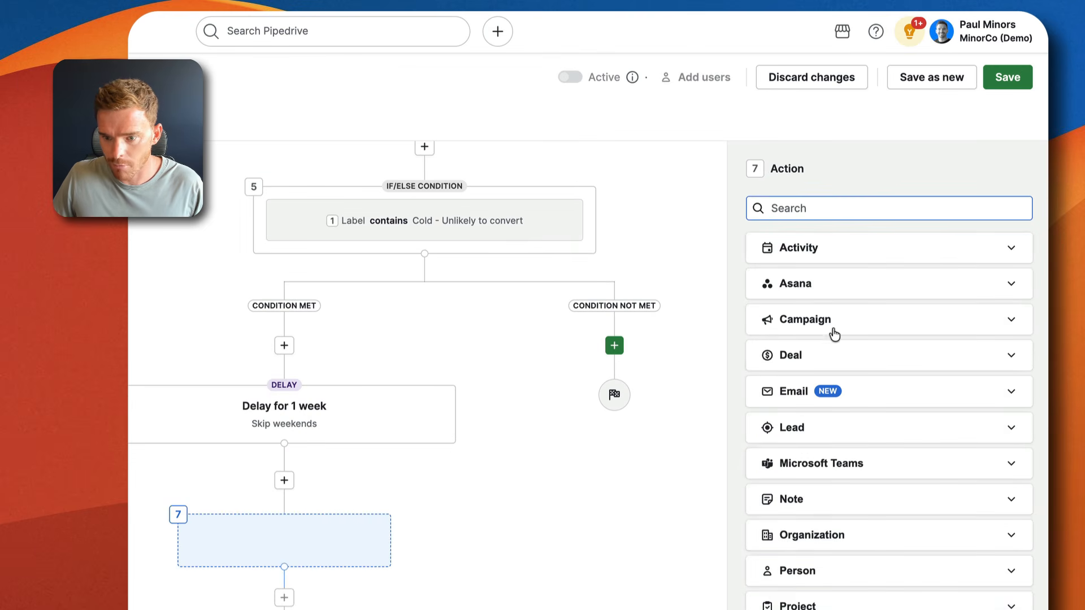
pyautogui.click(888, 401)
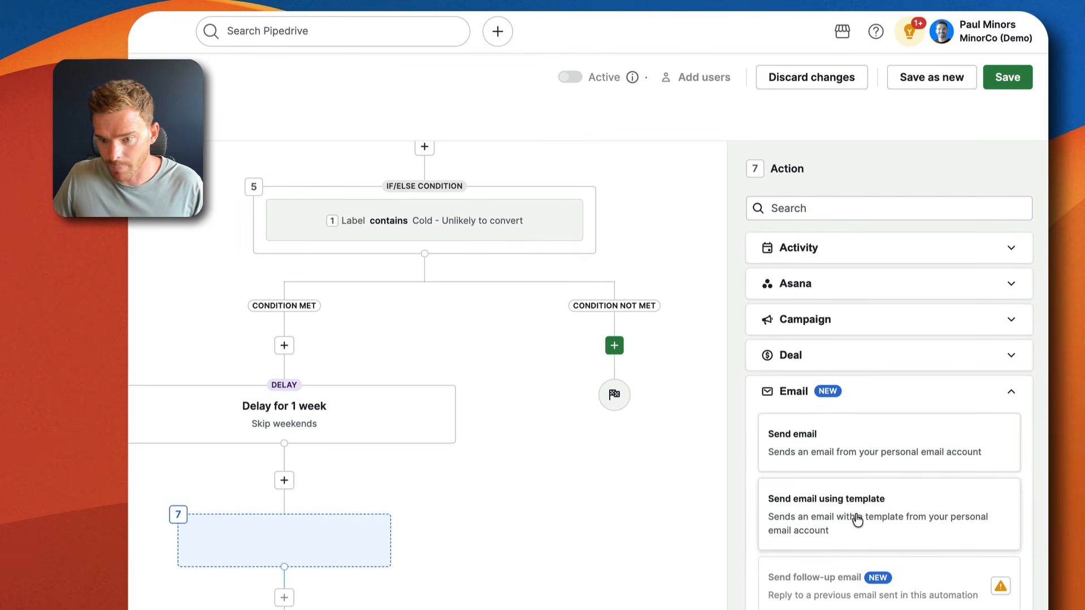
pyautogui.scroll(-2, 853, 508)
pyautogui.click(840, 426)
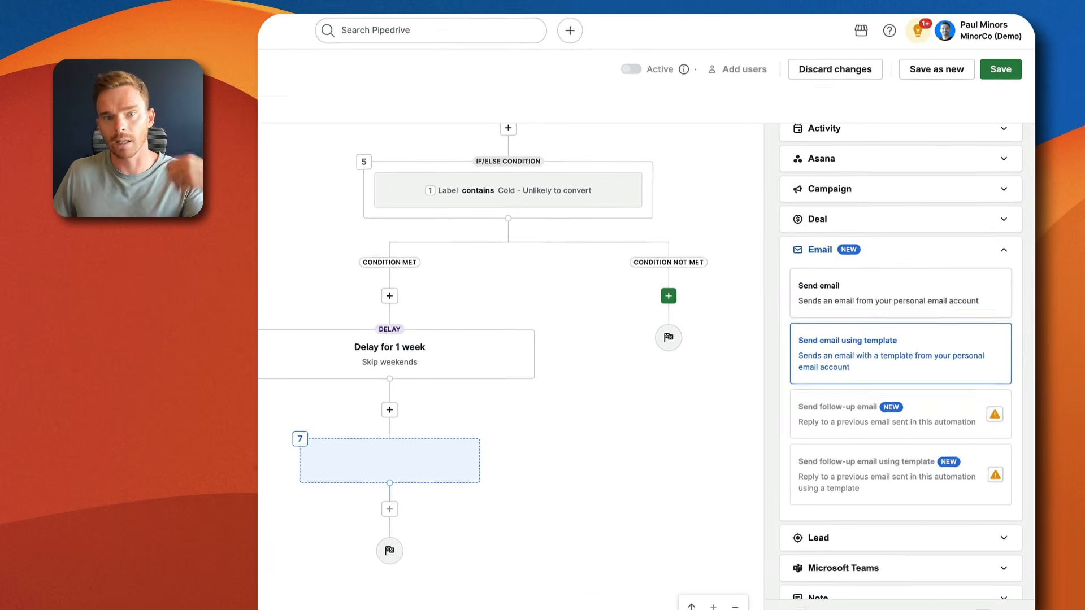
pyautogui.click(1006, 582)
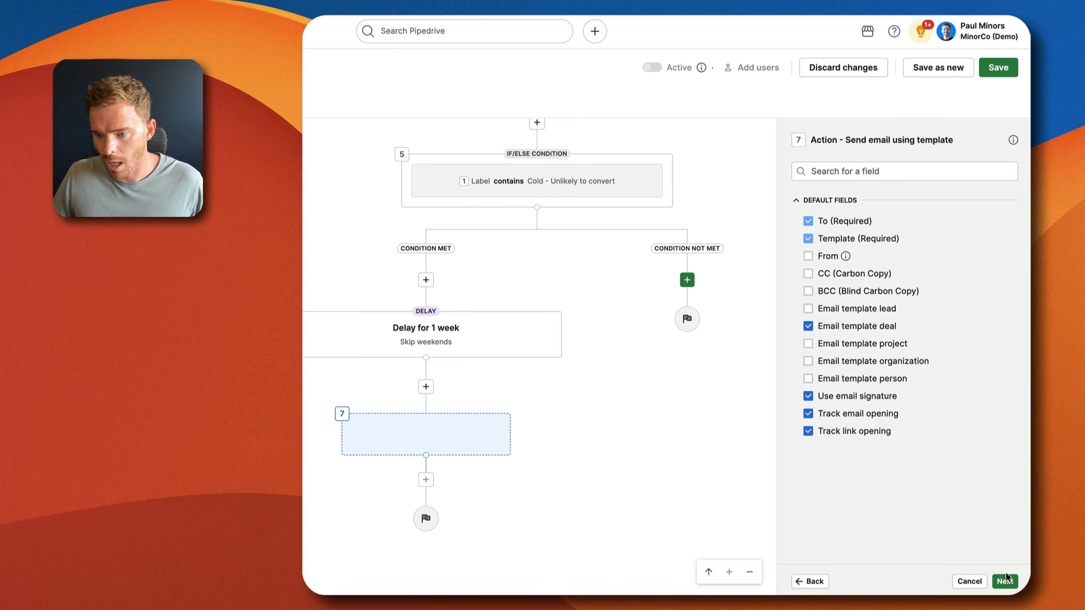
pyautogui.click(1004, 580)
# Address the email to the Deal contact person email and choose the template "Email follow up - Day 14"
pyautogui.click(667, 131)
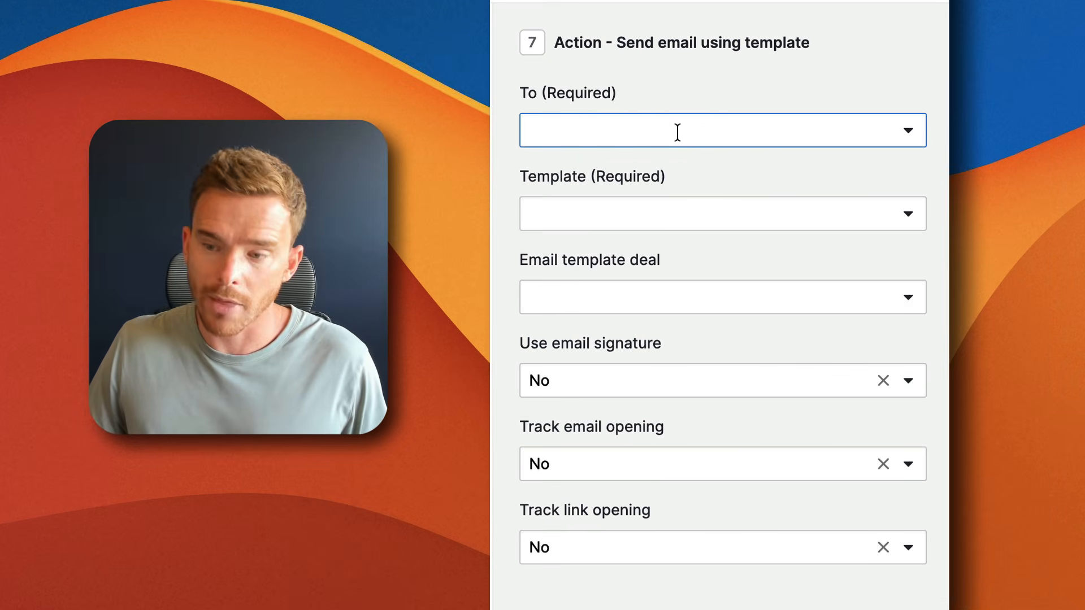
pyautogui.click(906, 136)
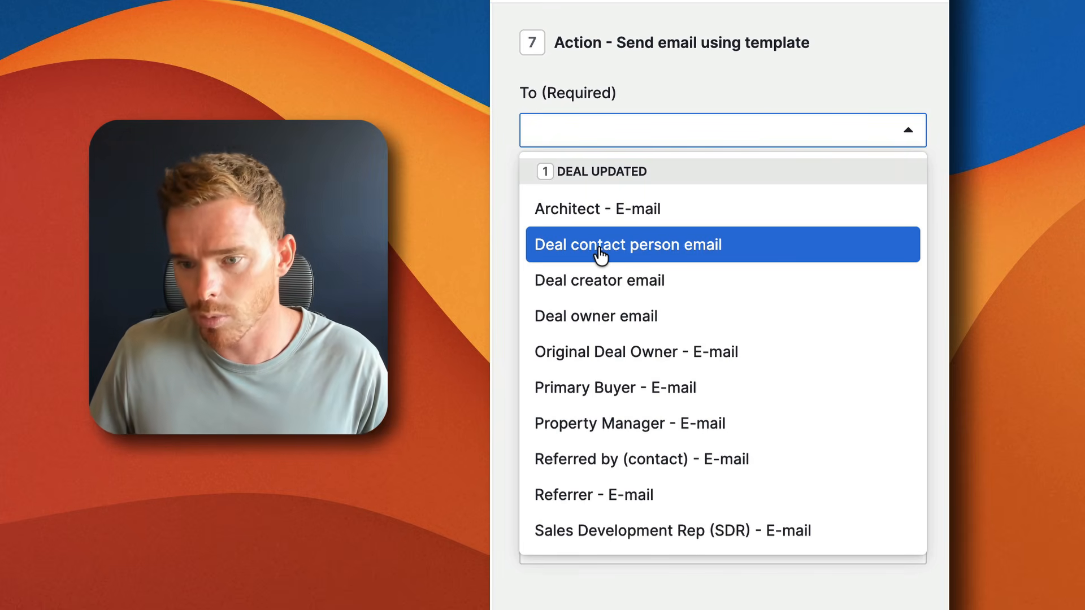
pyautogui.click(662, 250)
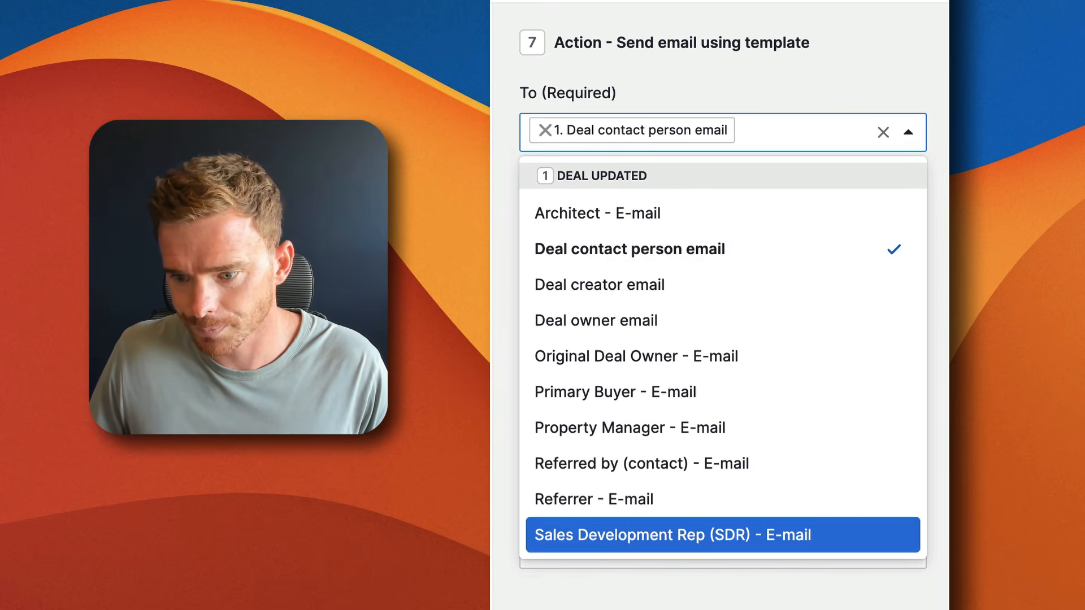
pyautogui.press('Escape')
pyautogui.click(691, 212)
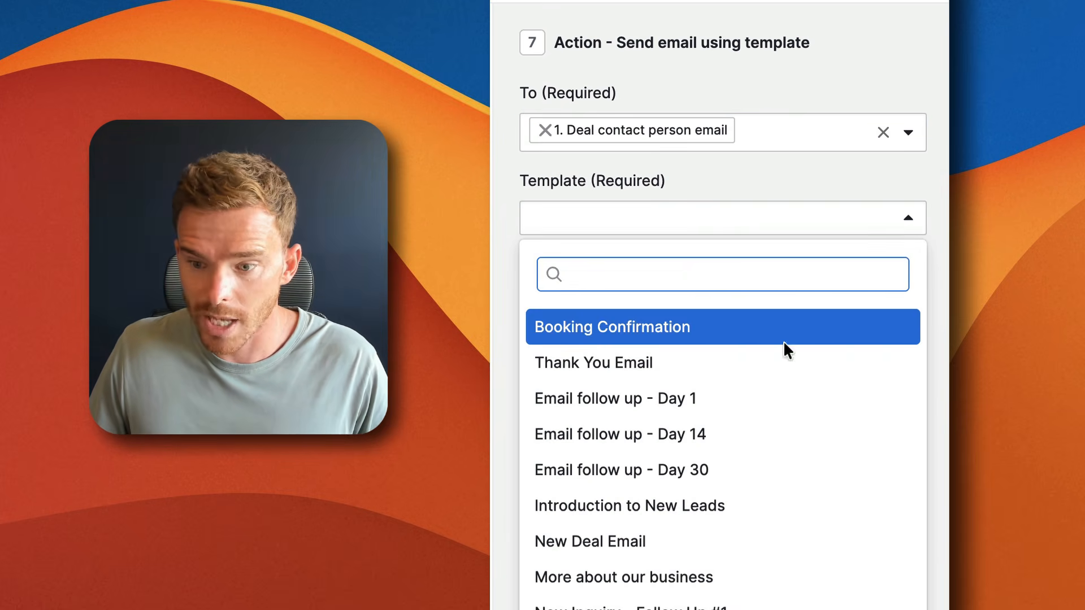
pyautogui.click(680, 446)
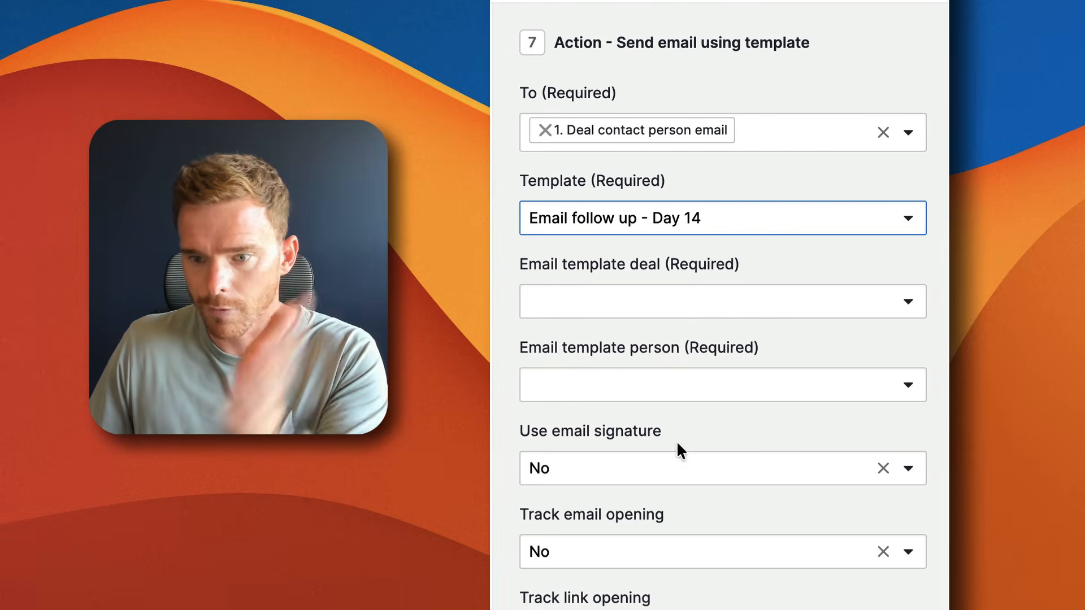
# Set the email template deal to the triggering Deal and the template person to its Deal contact person
pyautogui.click(661, 305)
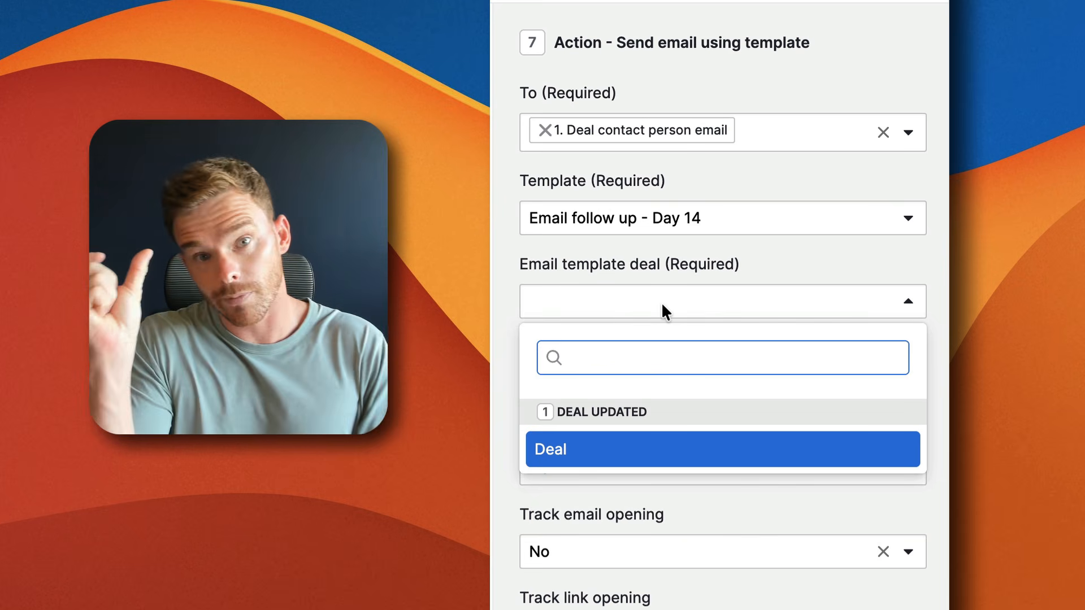
pyautogui.click(621, 452)
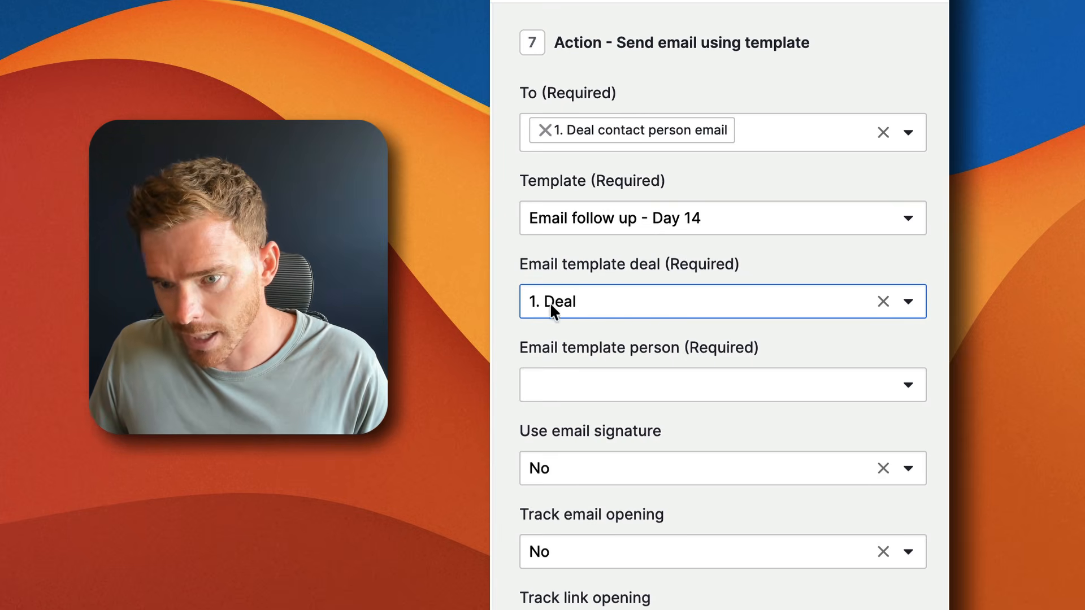
pyautogui.click(647, 386)
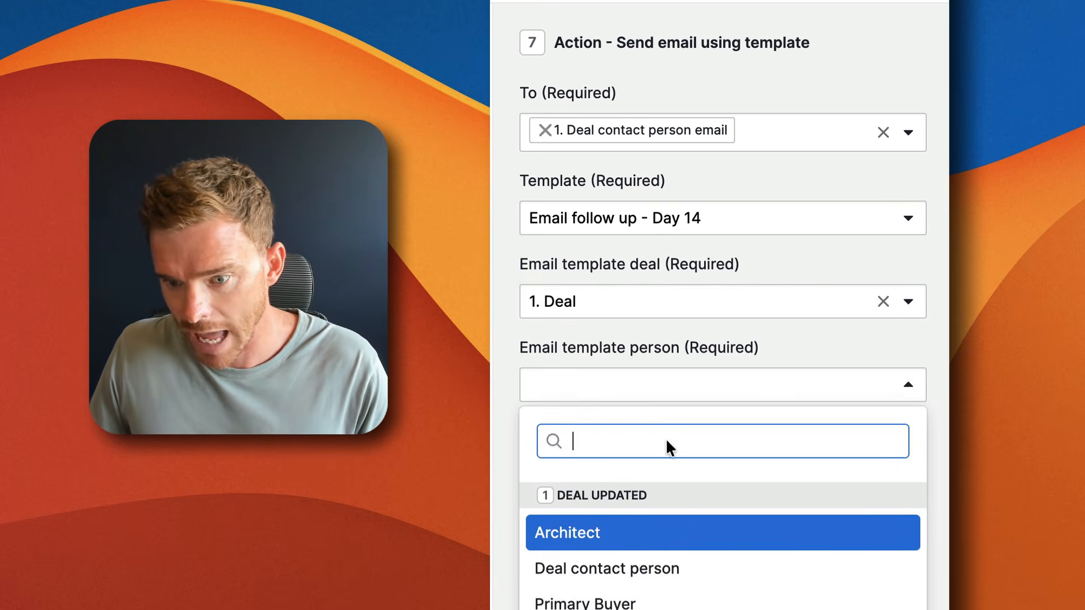
pyautogui.click(654, 566)
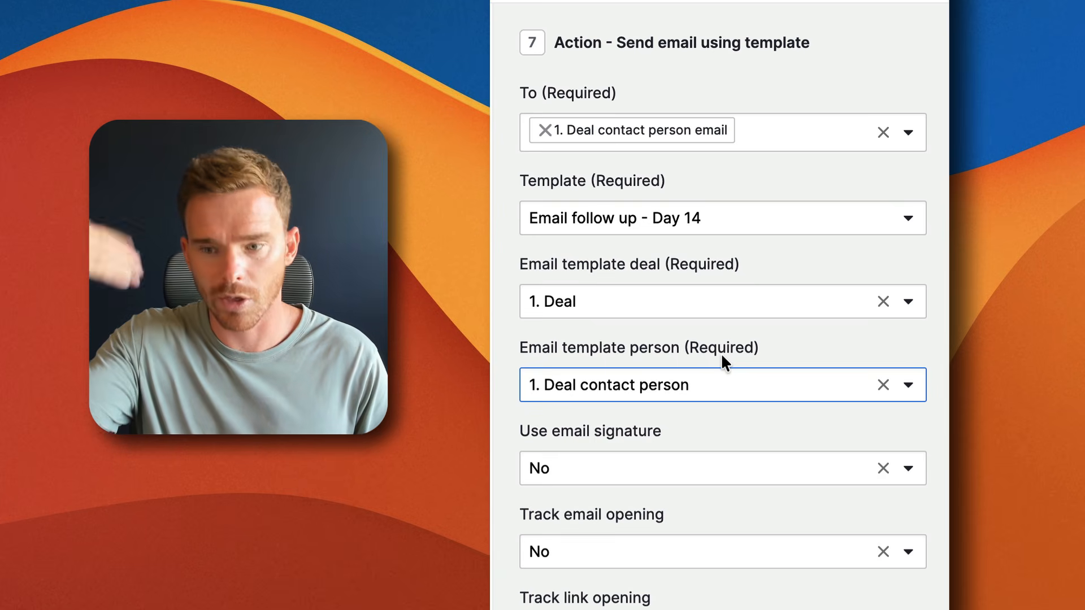
# Set email signature, email open tracking and link open tracking to Yes, and apply the email action
pyautogui.click(614, 465)
pyautogui.click(603, 601)
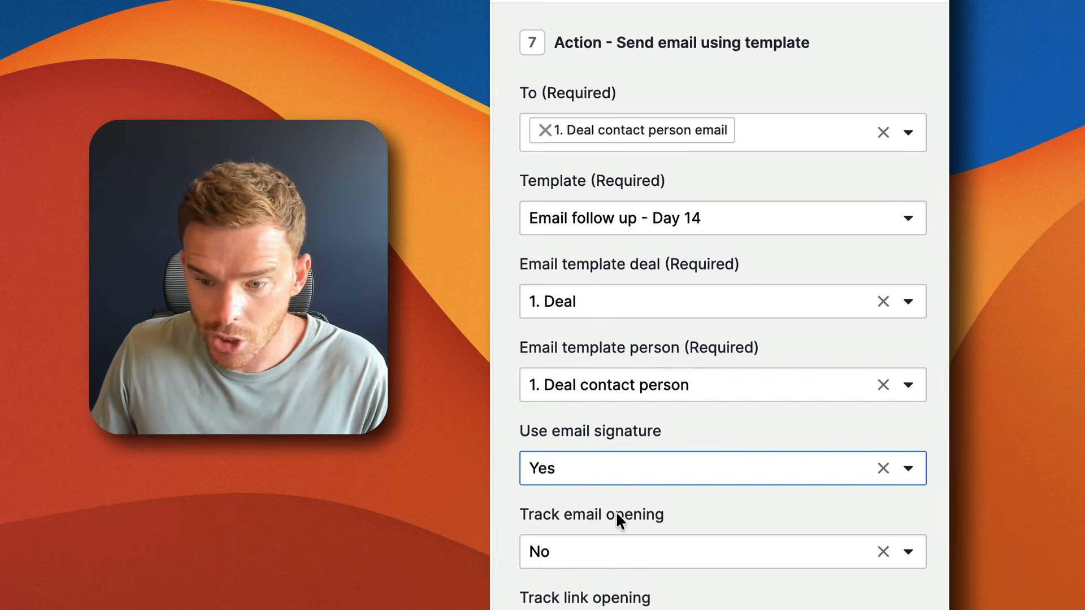
pyautogui.click(602, 554)
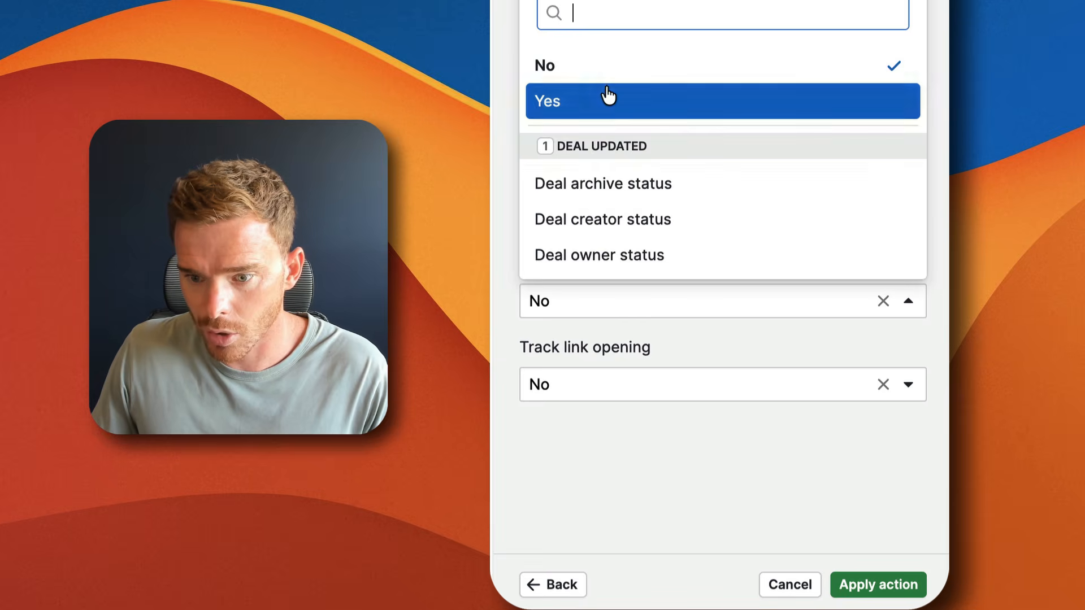
pyautogui.click(608, 99)
pyautogui.click(626, 388)
pyautogui.click(610, 181)
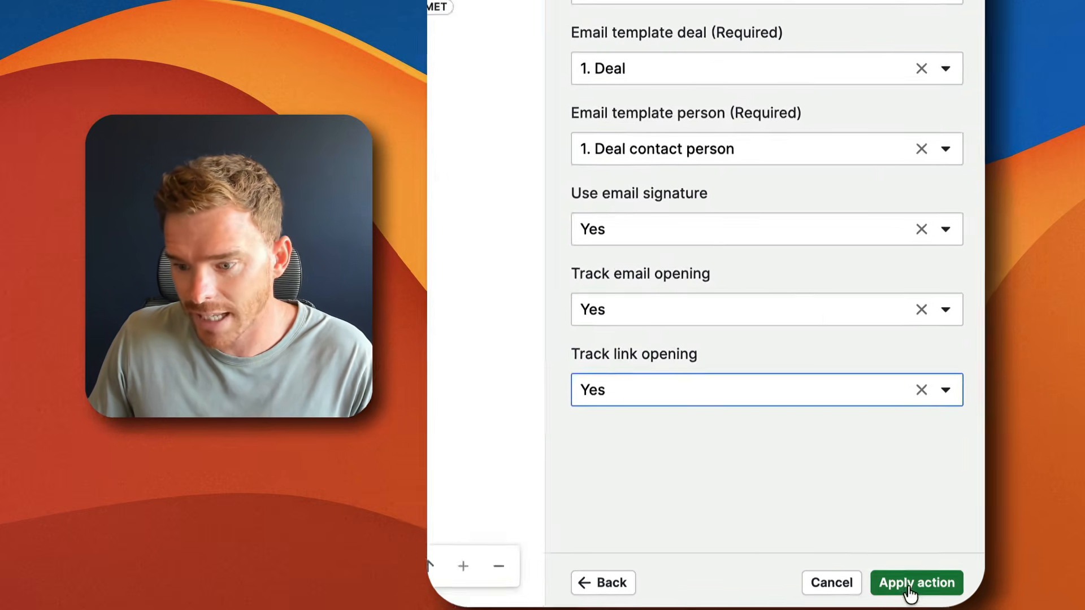
pyautogui.click(878, 585)
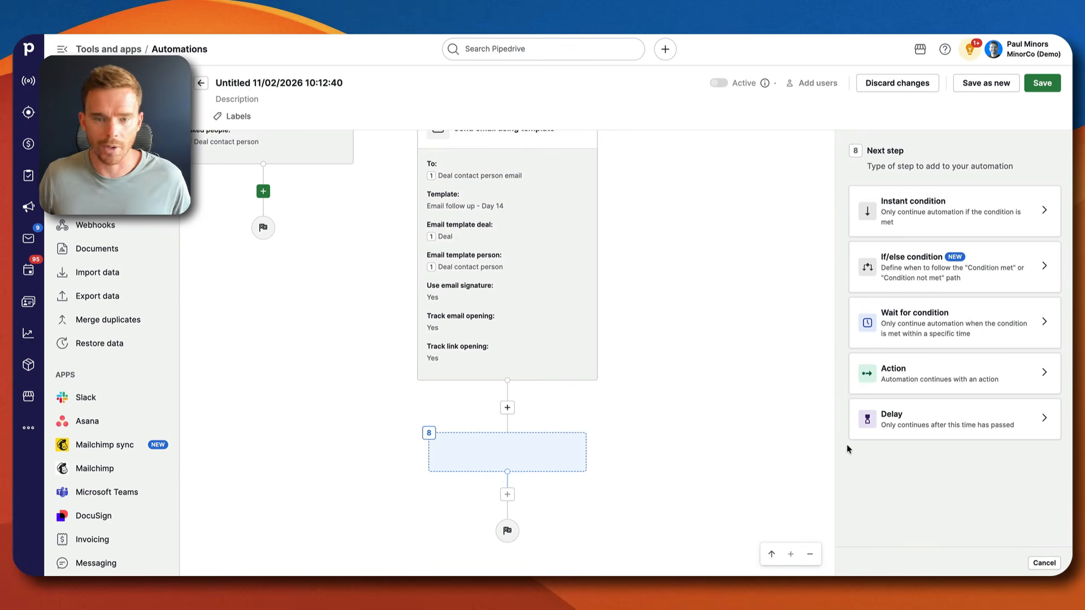
# Review the automation's Deal updated trigger, its instant condition and the Hot branch with its call activity
pyautogui.scroll(10, 313, 146)
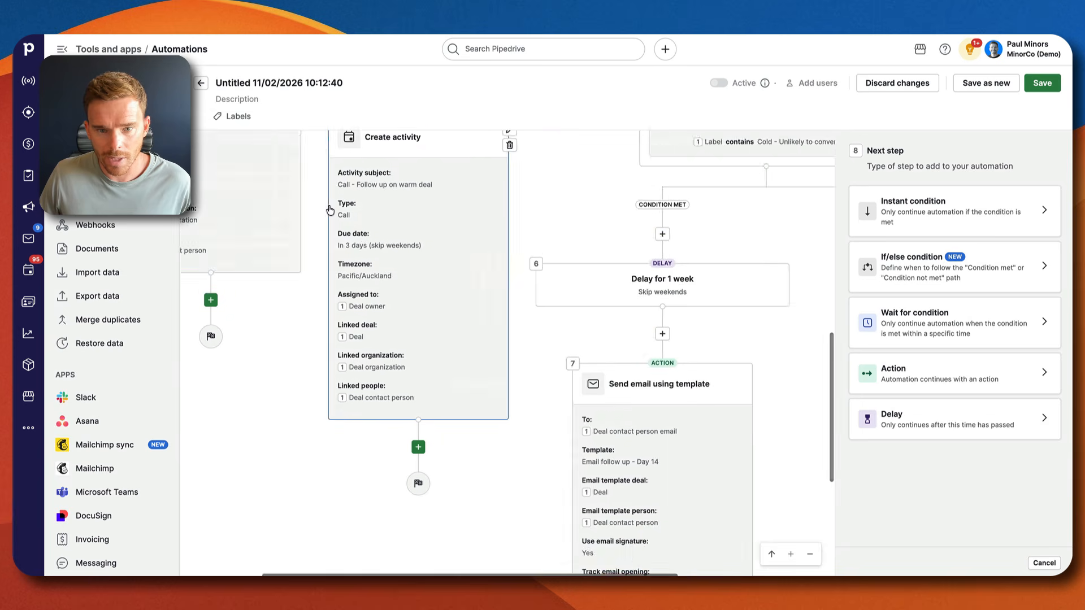
pyautogui.scroll(10, 316, 207)
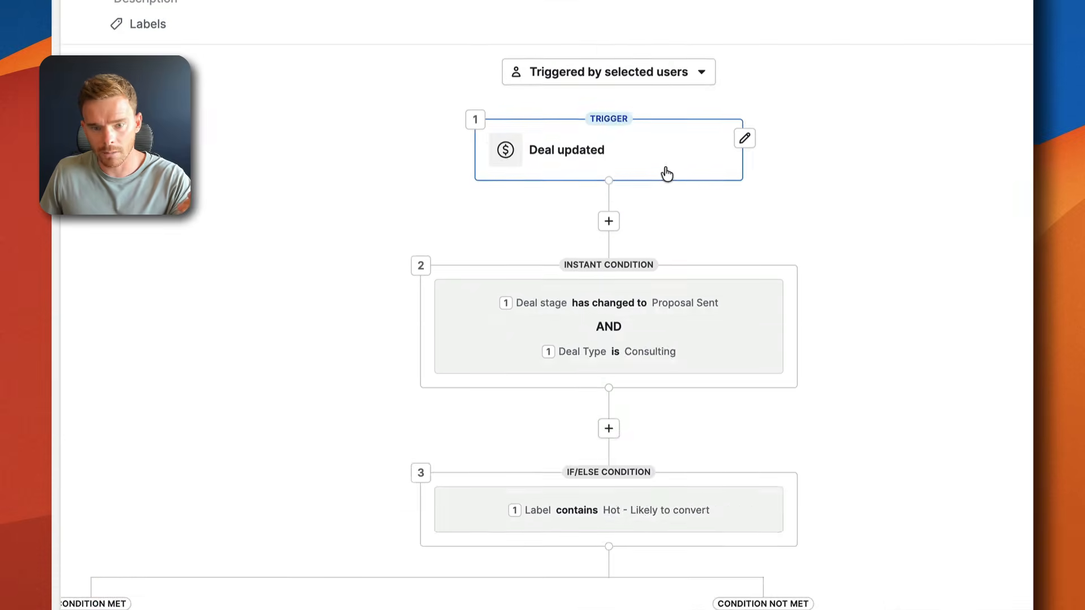
pyautogui.scroll(-3, 588, 214)
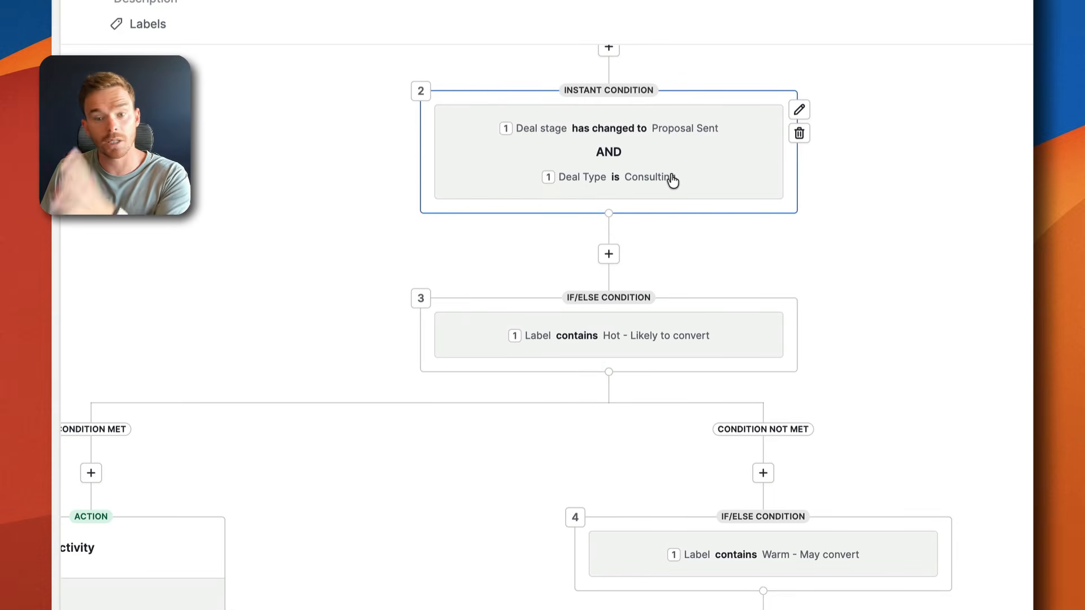
pyautogui.scroll(-2, 676, 177)
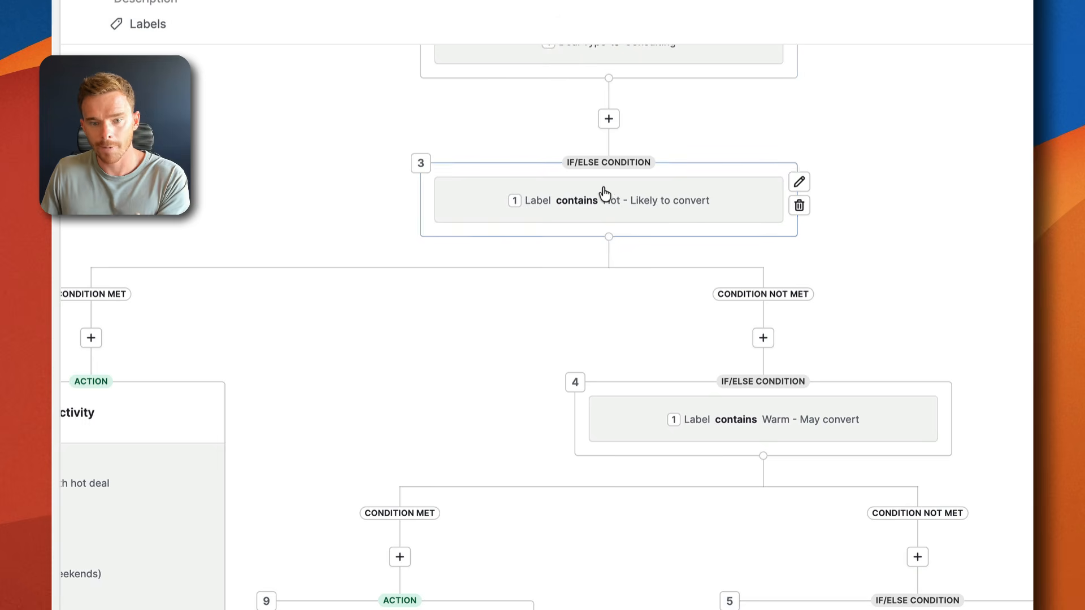
pyautogui.hscroll(1, 546, 210)
pyautogui.hscroll(-4, 597, 181)
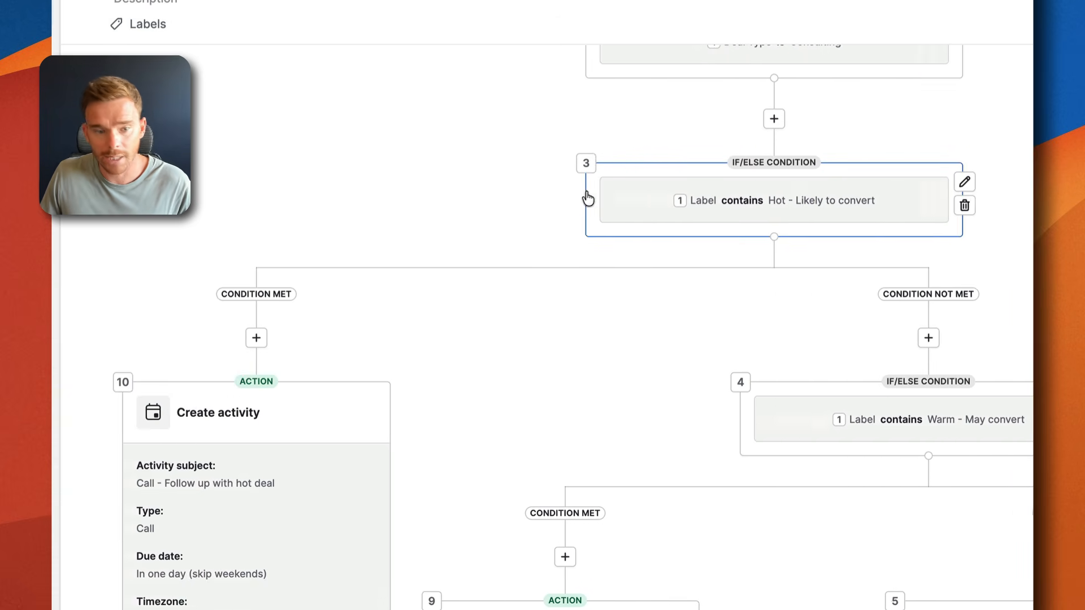
pyautogui.scroll(-4, 131, 367)
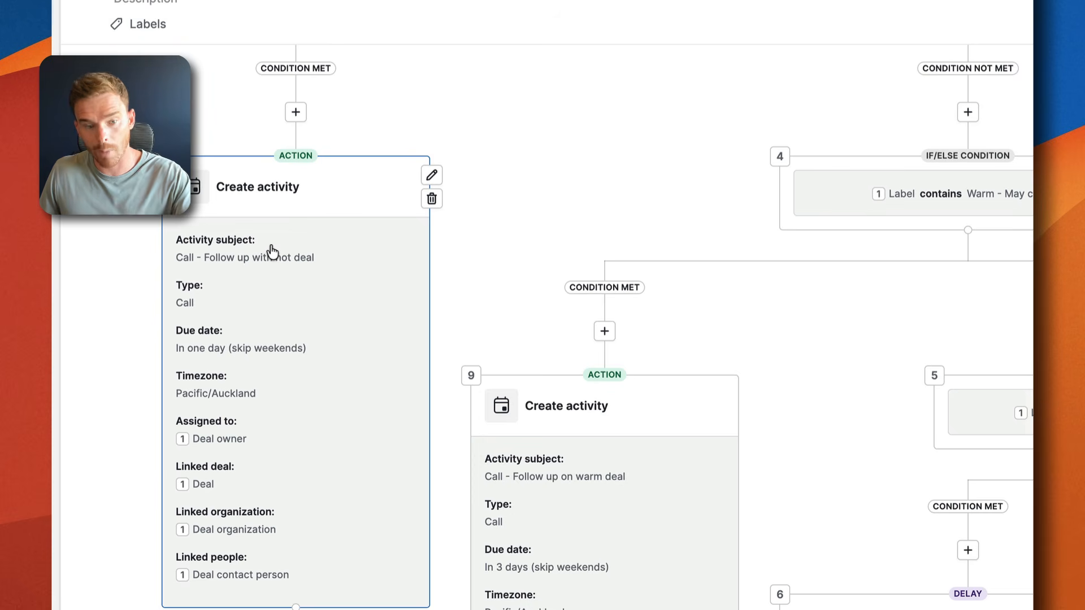
# Review the Warm label condition and the Create activity action on its Condition met path
pyautogui.hscroll(5, 259, 244)
pyautogui.hscroll(2, 240, 243)
pyautogui.moveTo(627, 219)
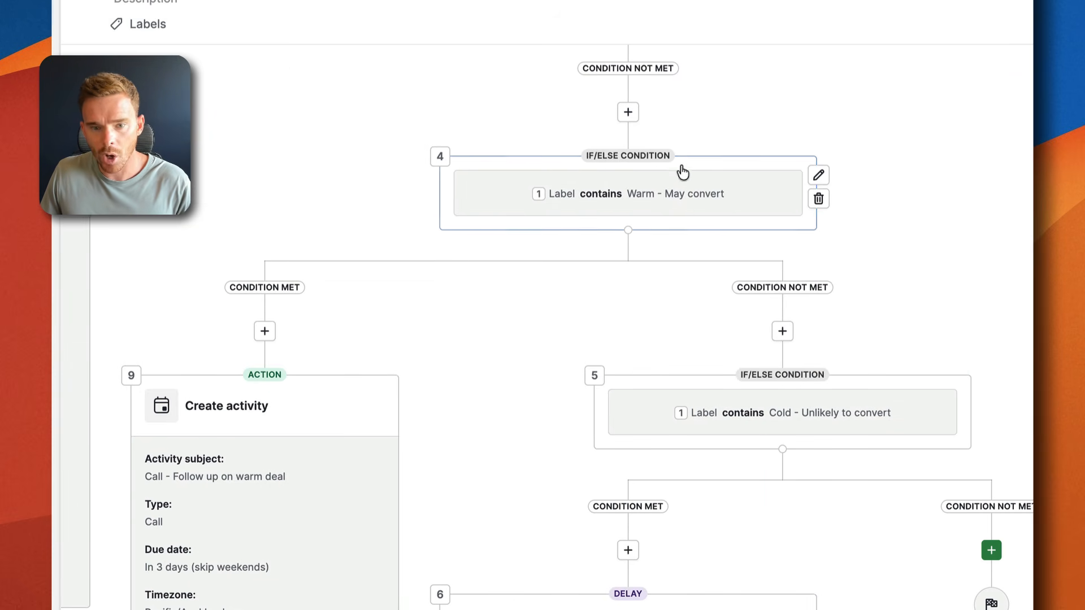
pyautogui.scroll(-4, 689, 214)
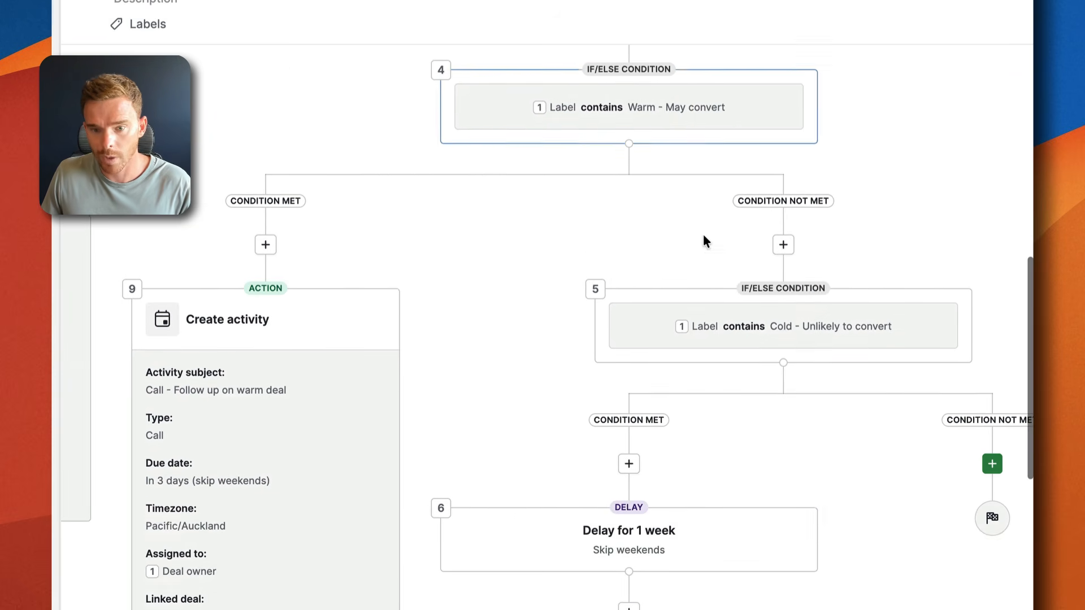
pyautogui.moveTo(746, 260)
pyautogui.hscroll(2, 746, 262)
pyautogui.hscroll(-2, 595, 134)
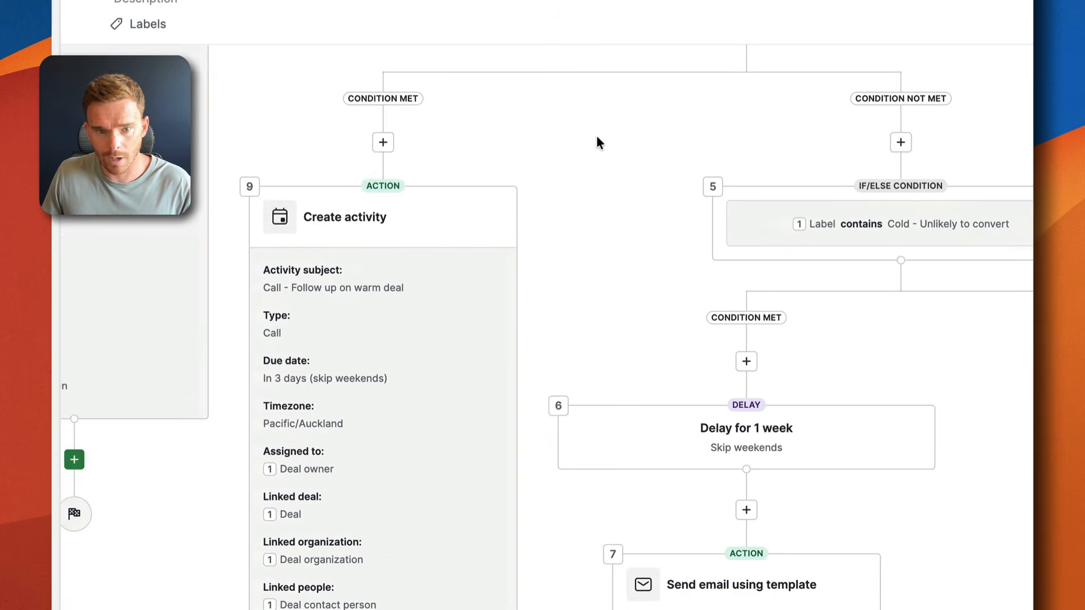
pyautogui.scroll(5, 591, 148)
pyautogui.hscroll(-2, 591, 148)
pyautogui.scroll(2, 579, 103)
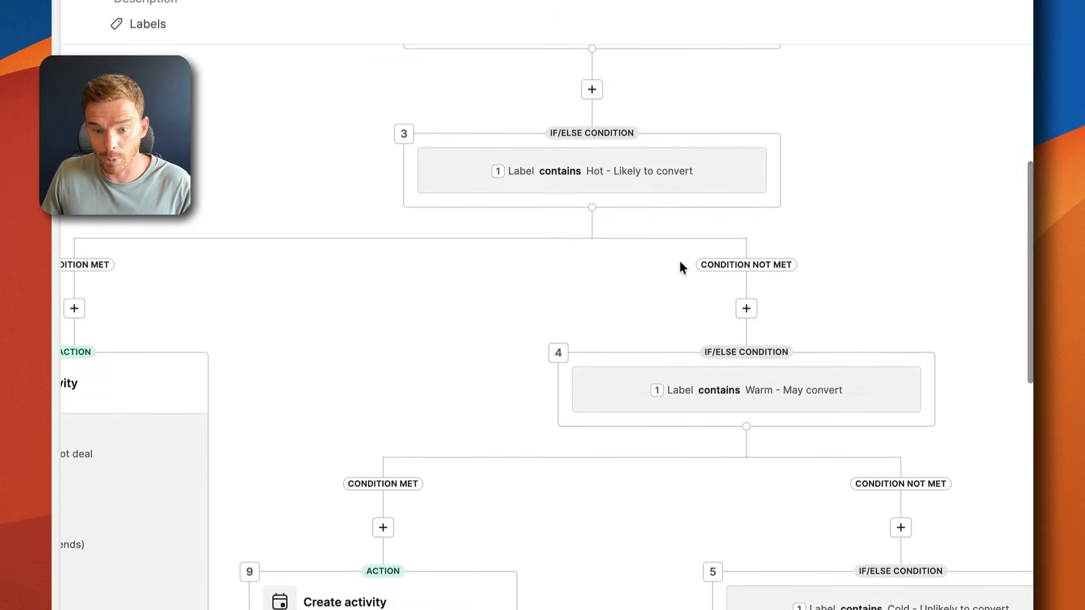
pyautogui.scroll(-3, 680, 266)
pyautogui.scroll(-6, 542, 282)
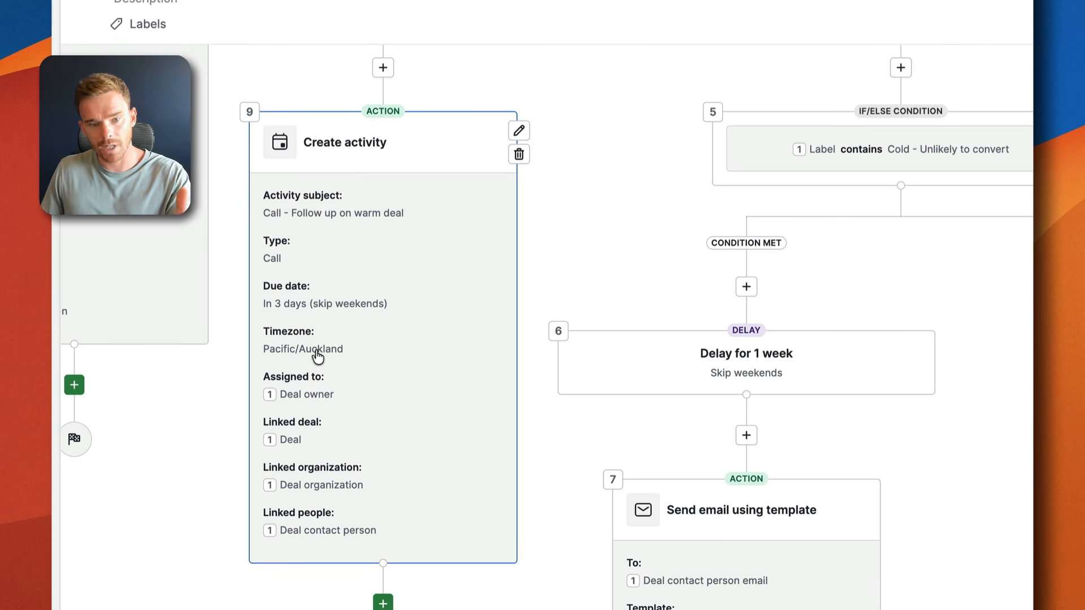
# Review the Cold branch, including its one-week delay and the template email action
pyautogui.hscroll(4, 322, 345)
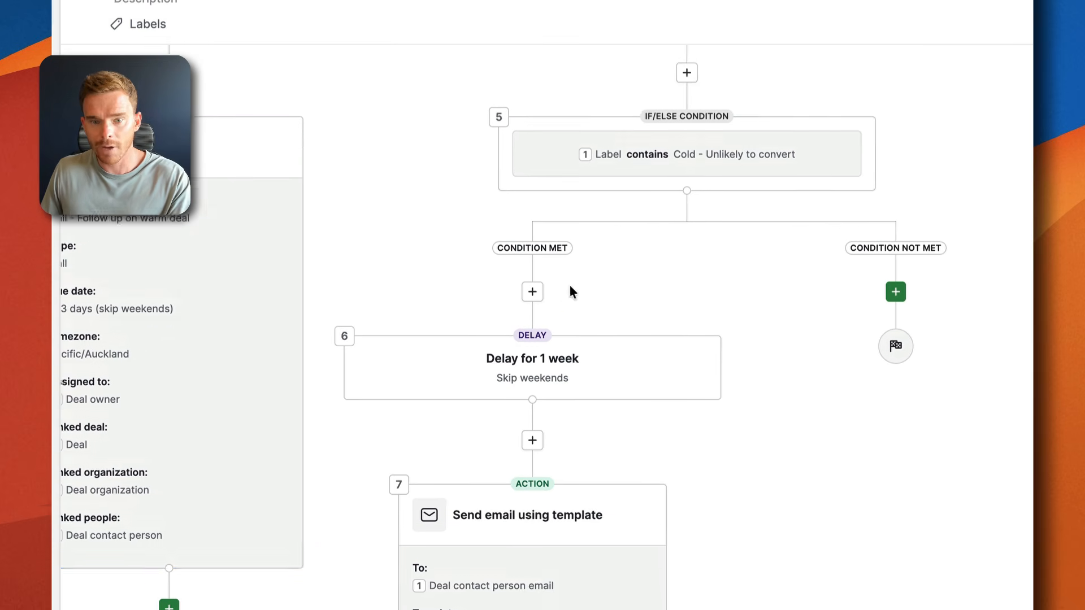
pyautogui.scroll(3, 570, 285)
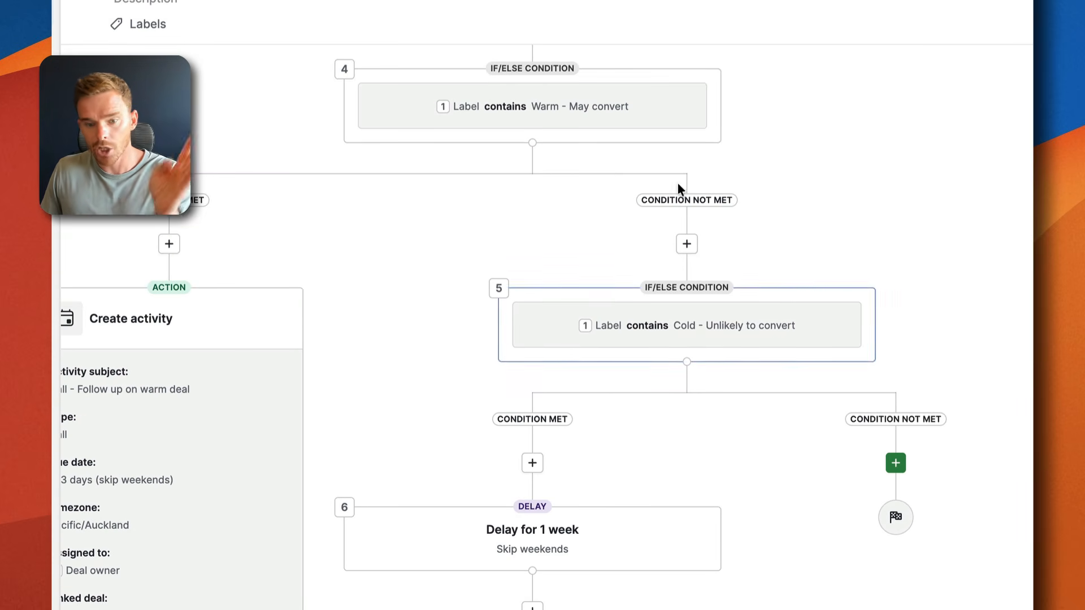
pyautogui.scroll(-6, 671, 354)
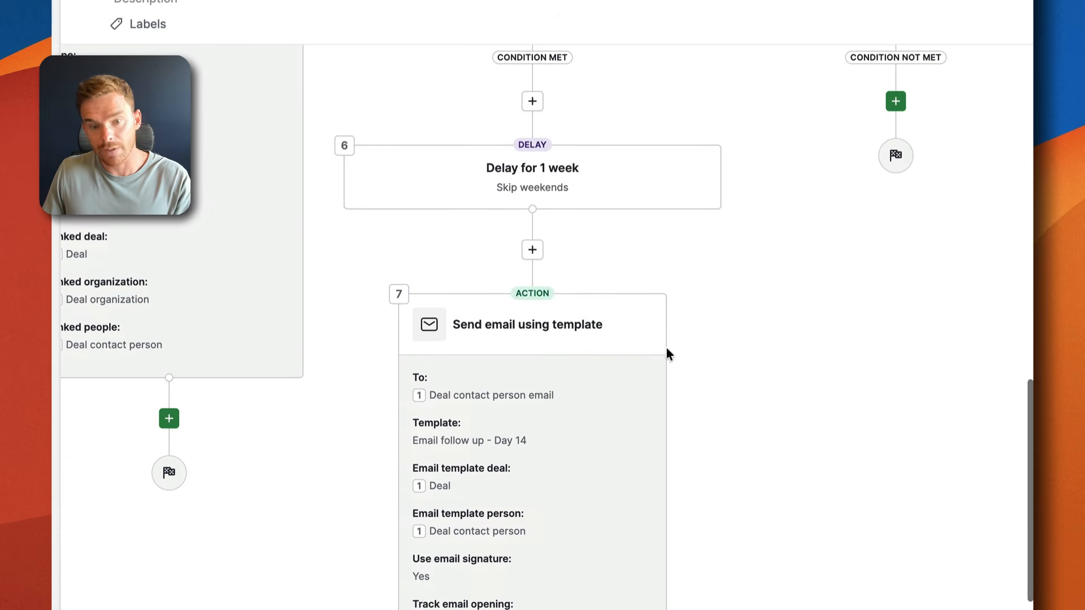
pyautogui.scroll(-2, 605, 243)
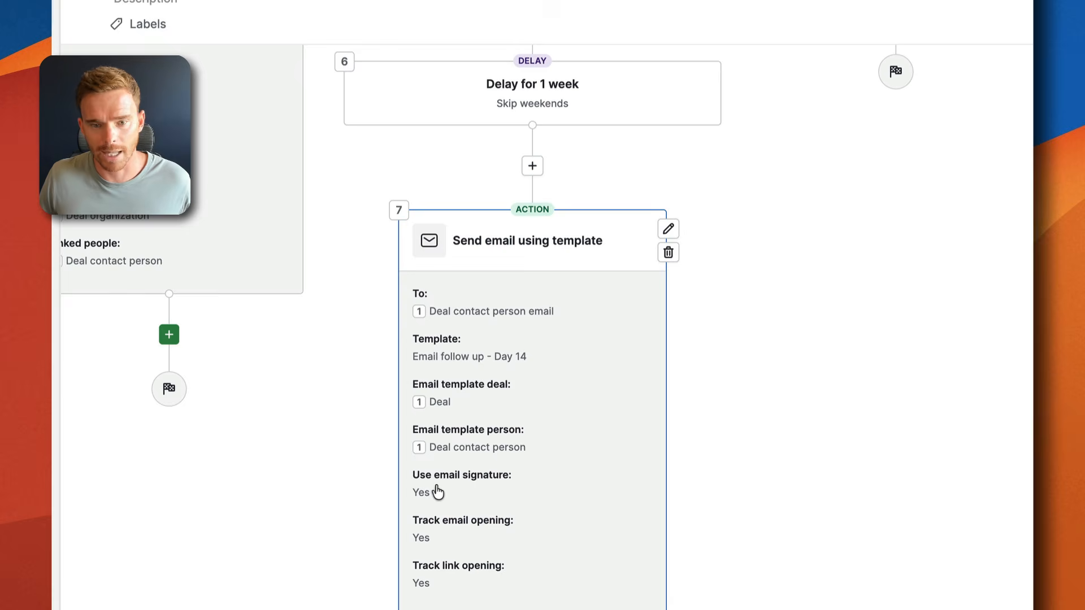
# Set the automation so that it is triggered by any user
pyautogui.scroll(2, 808, 303)
pyautogui.scroll(10, 798, 302)
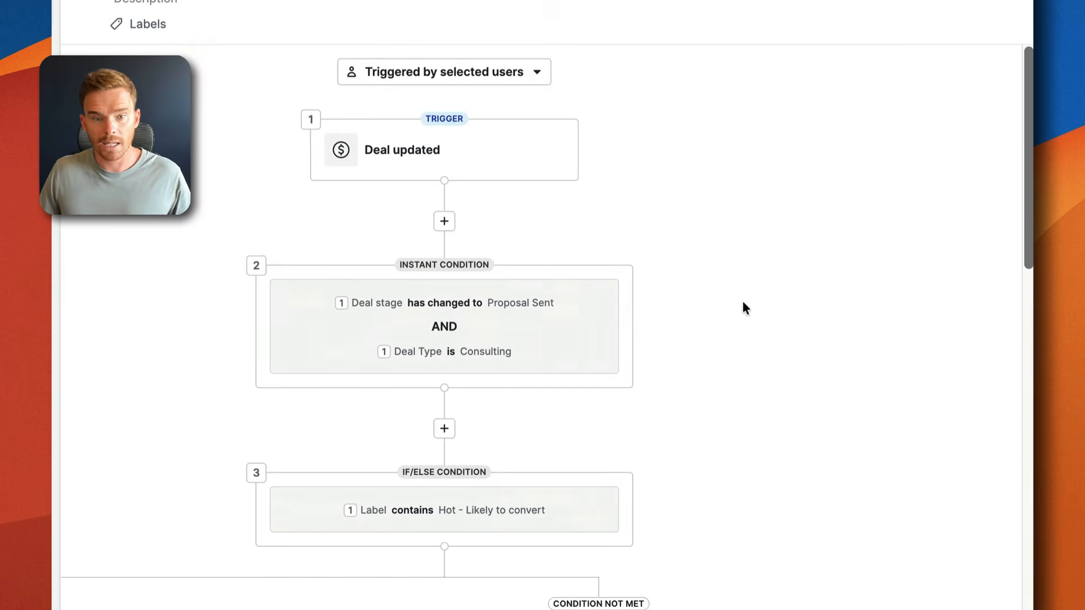
pyautogui.hscroll(-5, 745, 305)
pyautogui.hscroll(4, 707, 169)
pyautogui.click(582, 72)
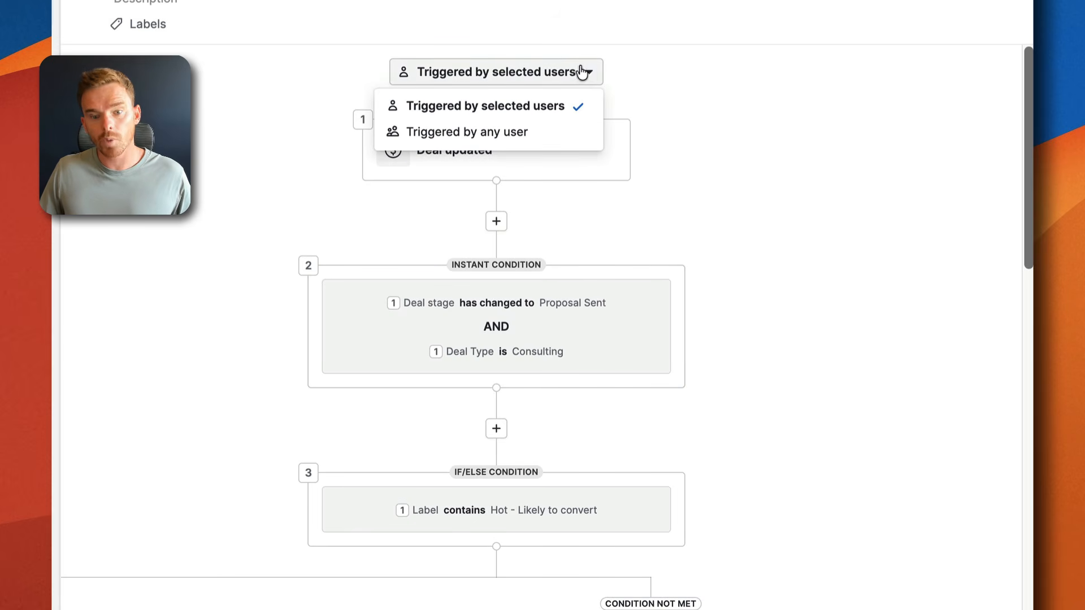
pyautogui.hscroll(1, 587, 74)
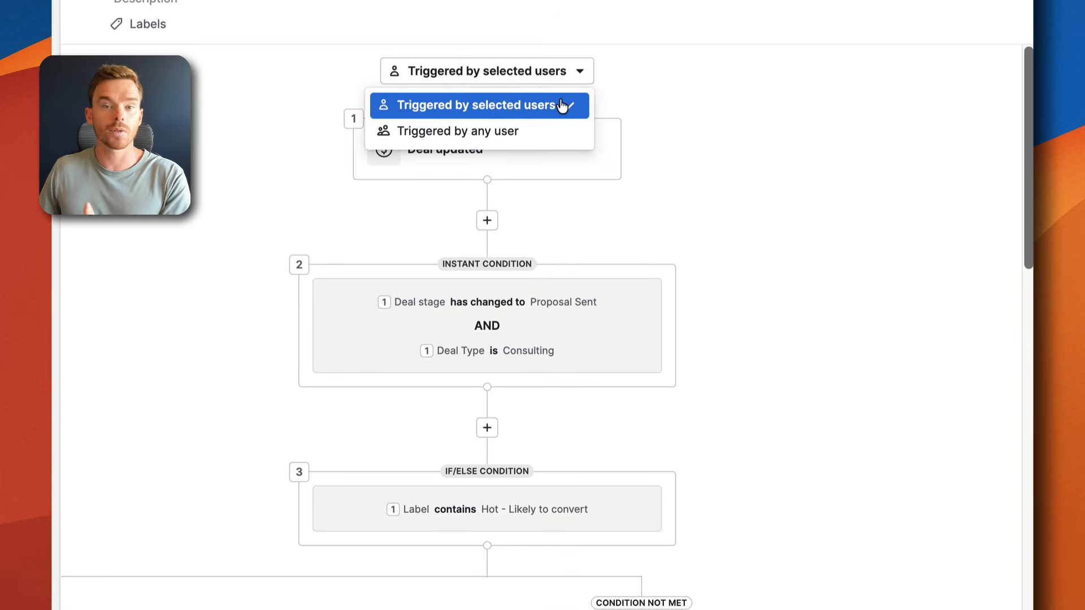
pyautogui.click(530, 133)
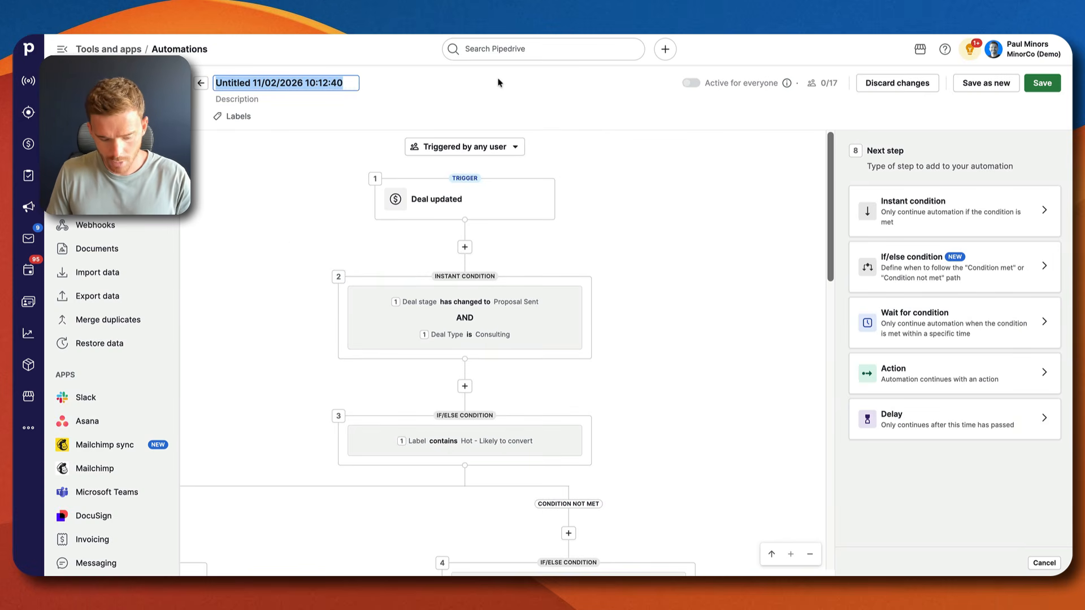
# Rename the automation as "Stage: Proposal Sent » Follow Up Process"
pyautogui.write('Stage: Proposal Sent » Create')
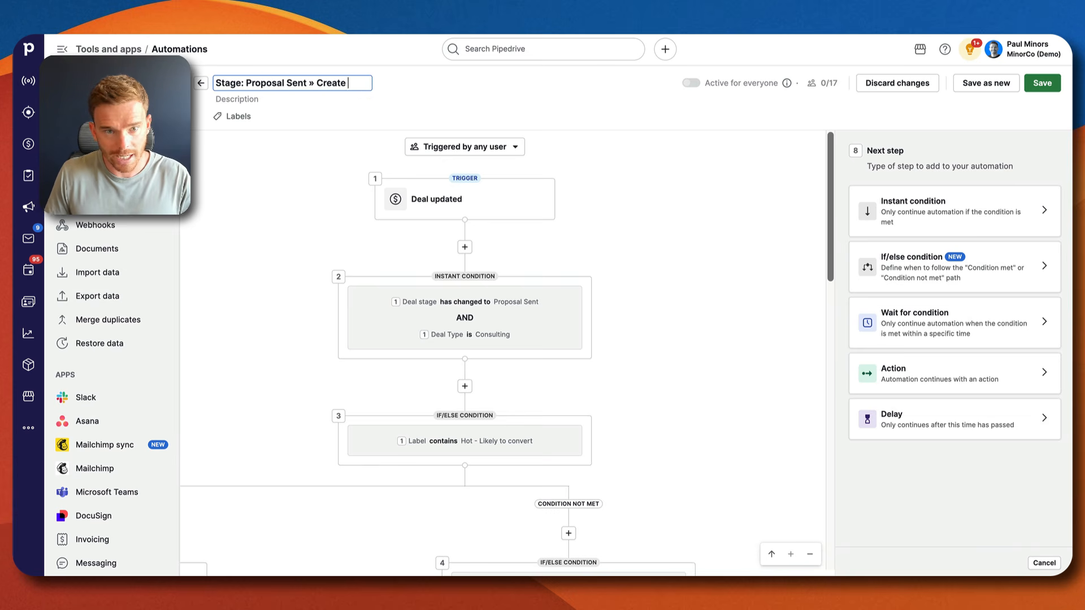
pyautogui.press('BackSpace')
pyautogui.press('BackSpace')
pyautogui.press('BackSpace')
pyautogui.press('BackSpace')
pyautogui.press('BackSpace')
pyautogui.press('BackSpace')
pyautogui.press('BackSpace')
pyautogui.press('BackSpace')
pyautogui.press('BackSpace')
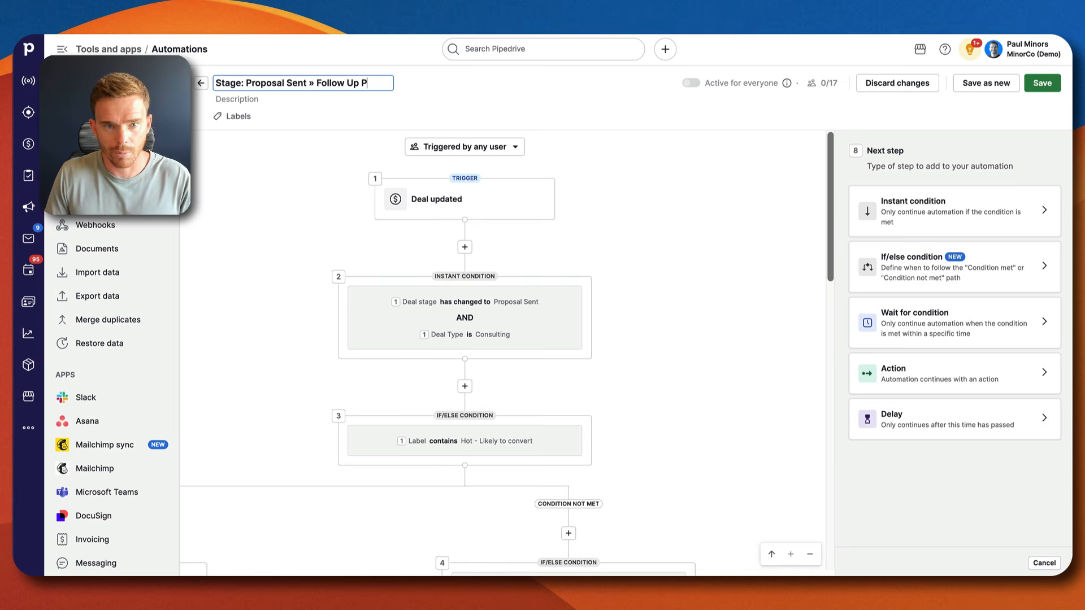
pyautogui.click(457, 115)
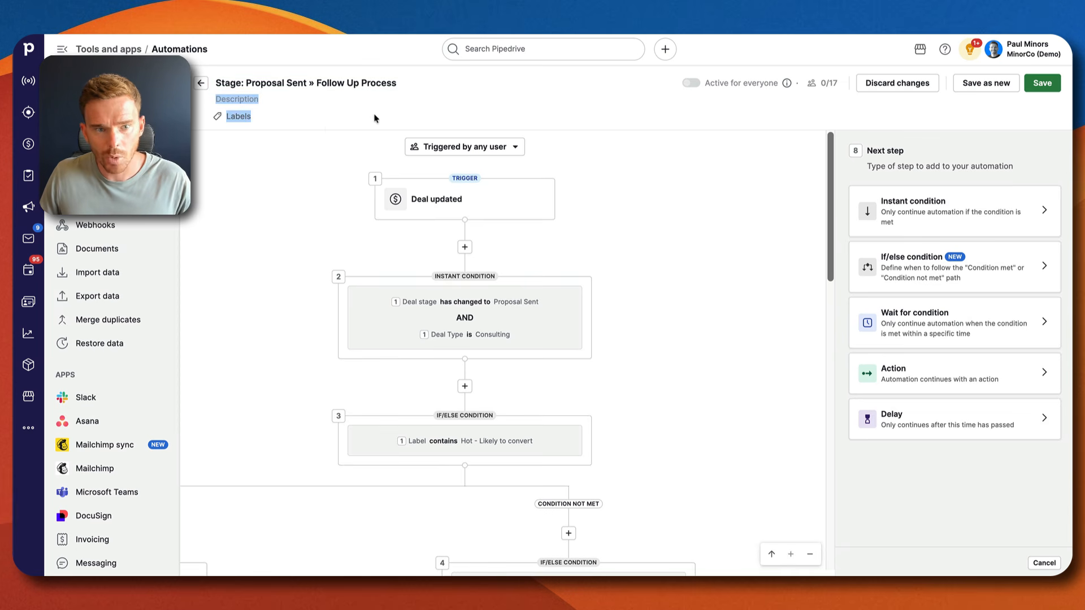
# Create a green label named "Automated Email" and assign it to the automation
pyautogui.click(237, 115)
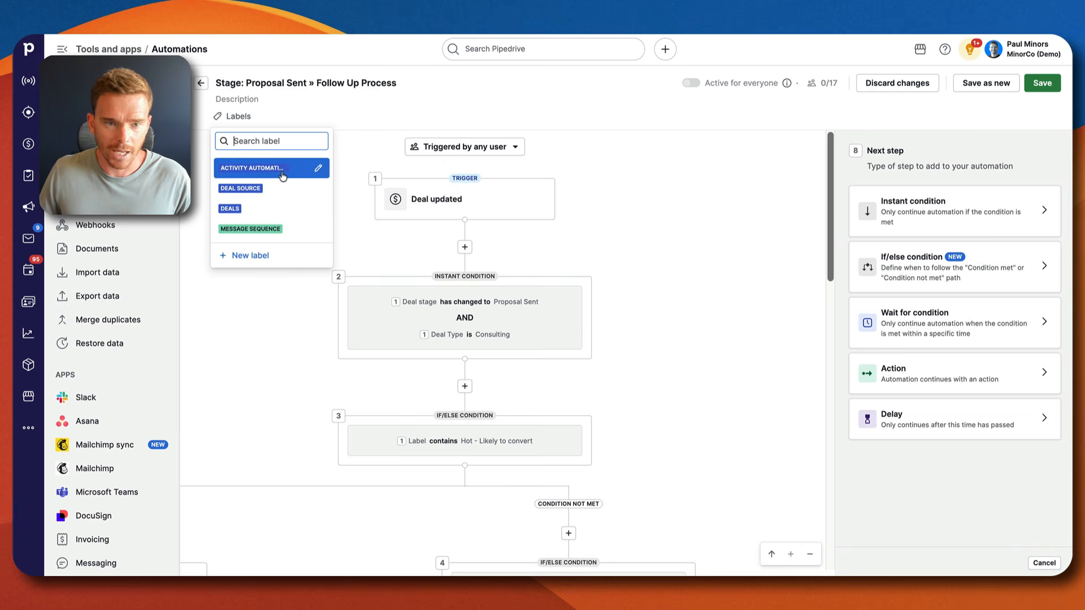
pyautogui.write('Automation')
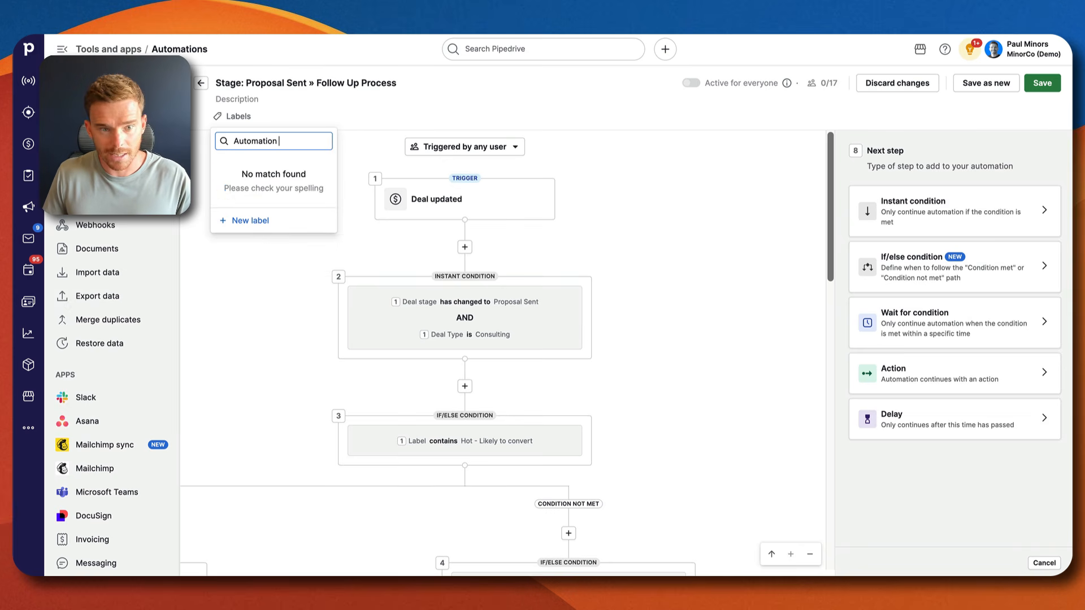
pyautogui.press('BackSpace')
pyautogui.press('BackSpace')
pyautogui.press('BackSpace')
pyautogui.press('BackSpace')
pyautogui.write('ed Email')
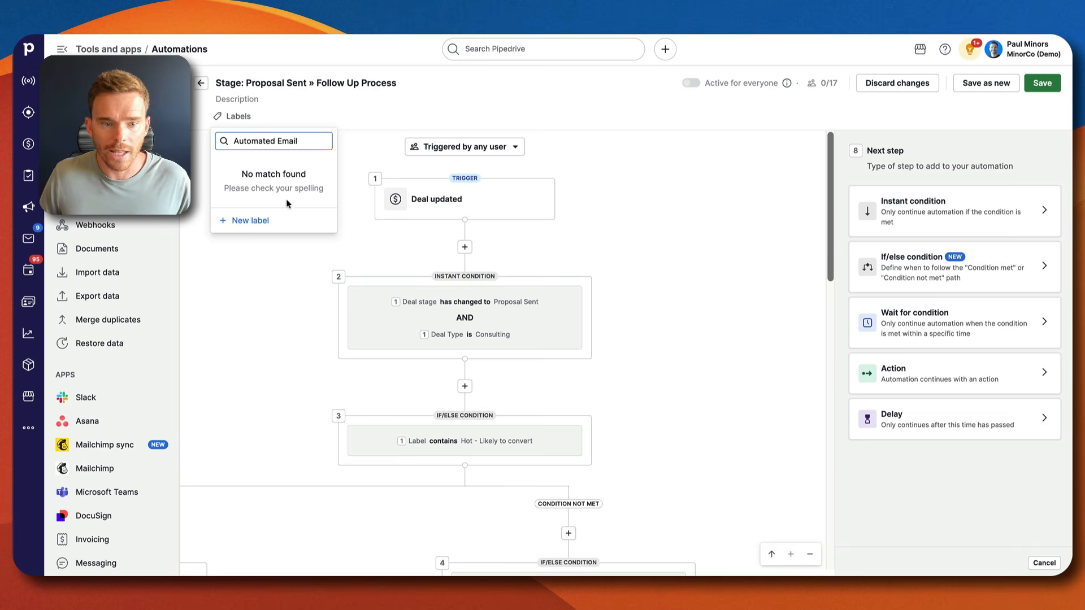
pyautogui.click(266, 220)
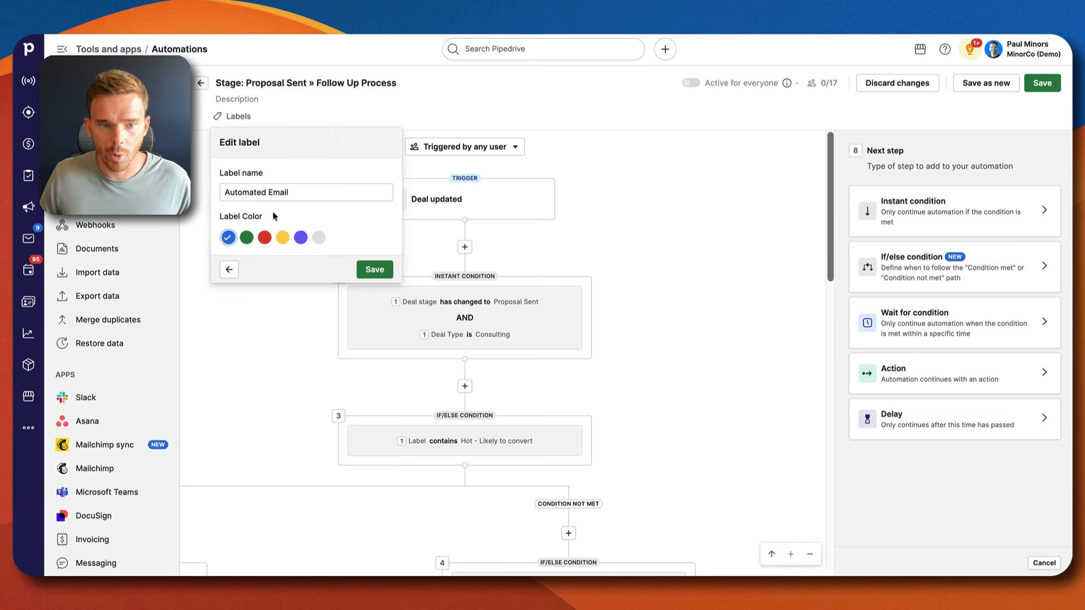
pyautogui.click(375, 270)
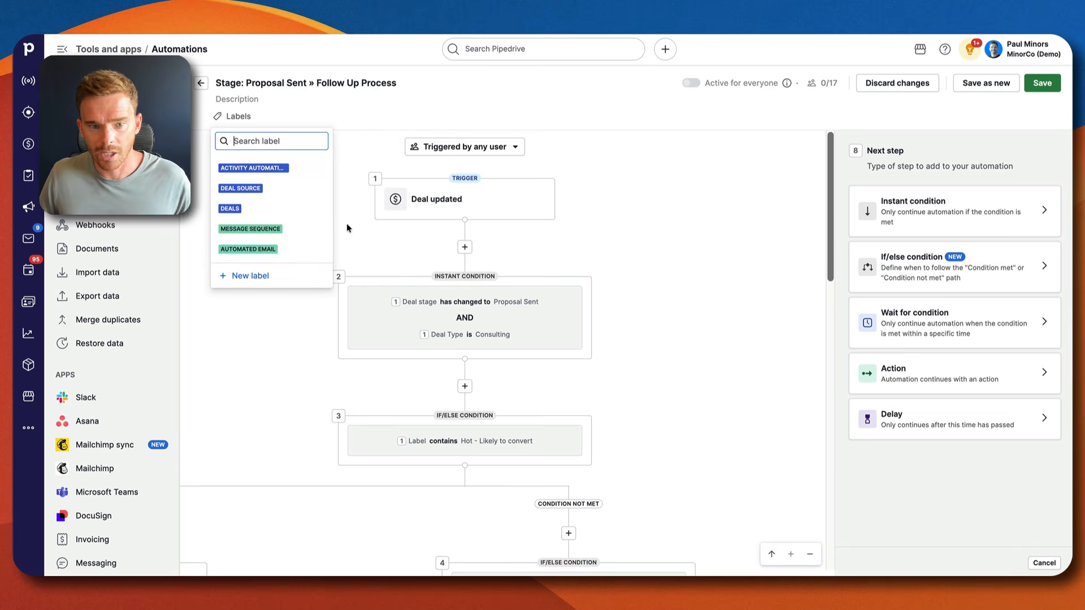
pyautogui.click(279, 256)
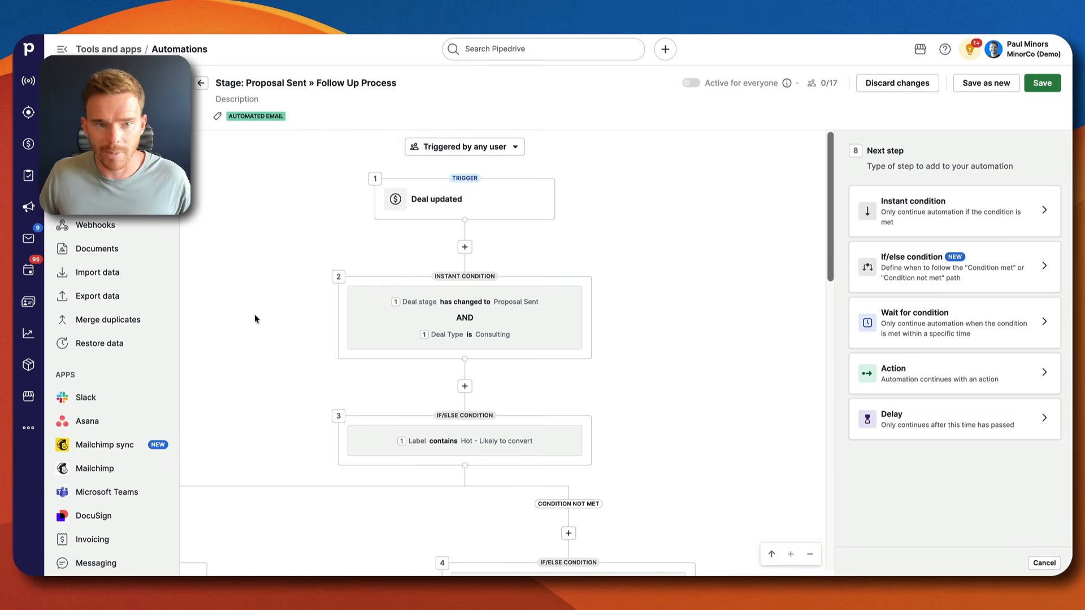
# Save the automation and activate it for everyone
pyautogui.click(1042, 83)
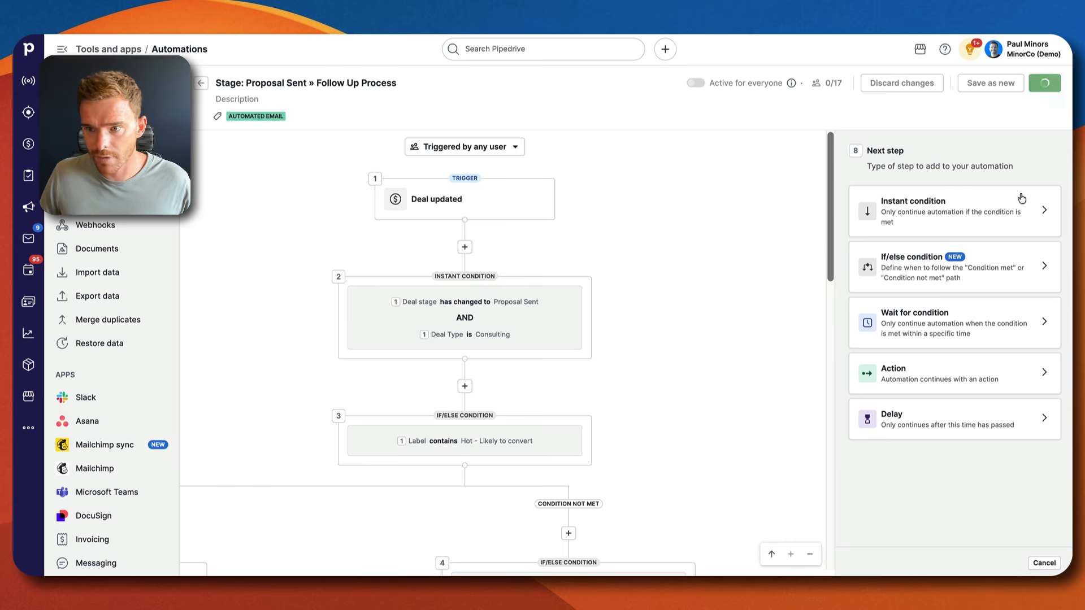
pyautogui.click(873, 84)
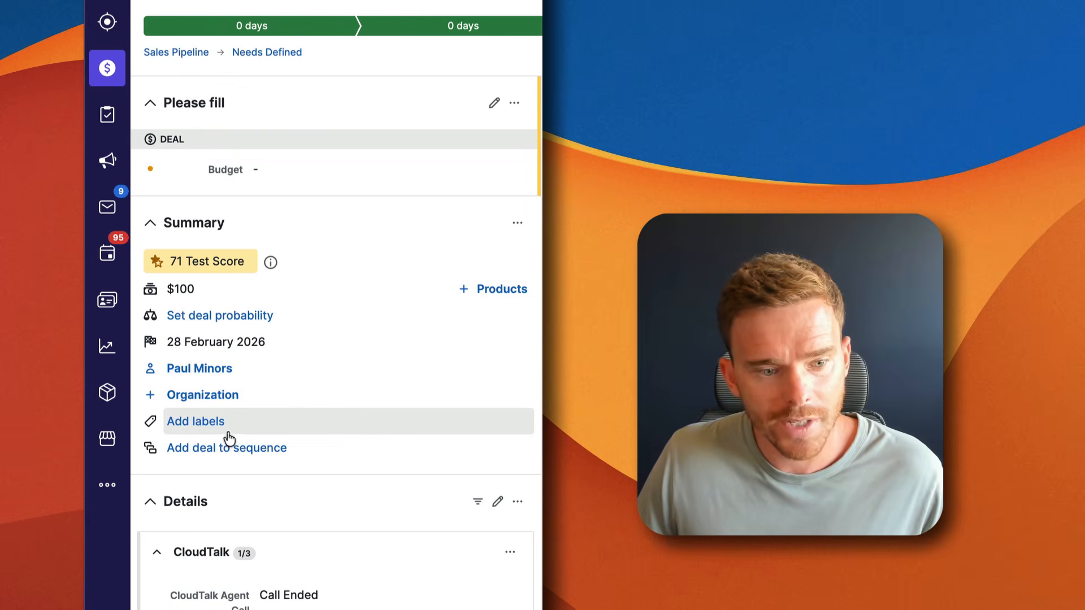
# Check the label and Deal Type fields on a deal's detail page against the automation's conditions
pyautogui.scroll(-10, 237, 418)
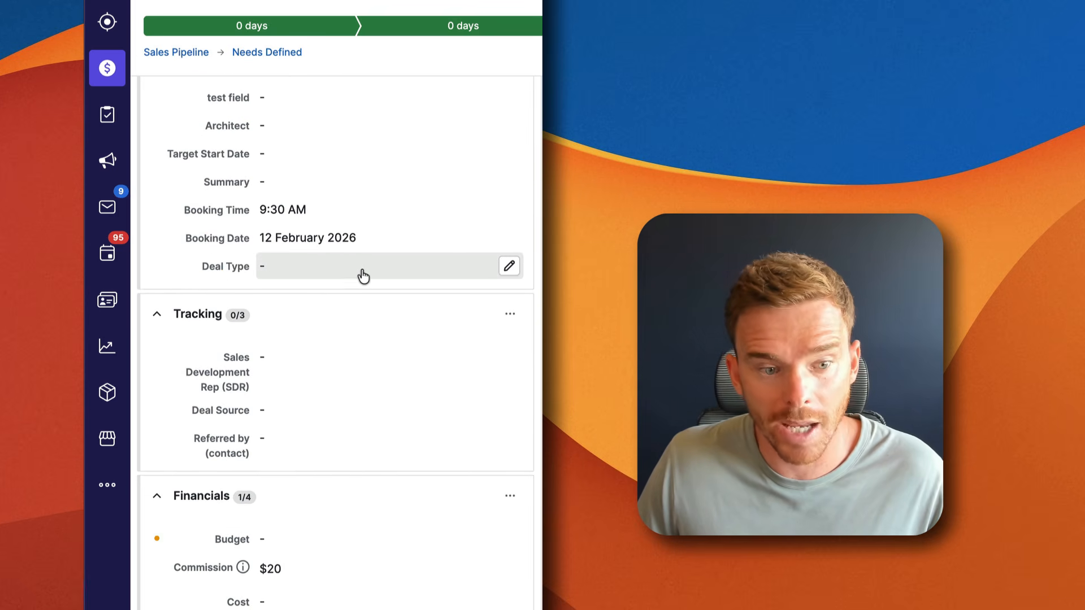
pyautogui.scroll(10, 337, 273)
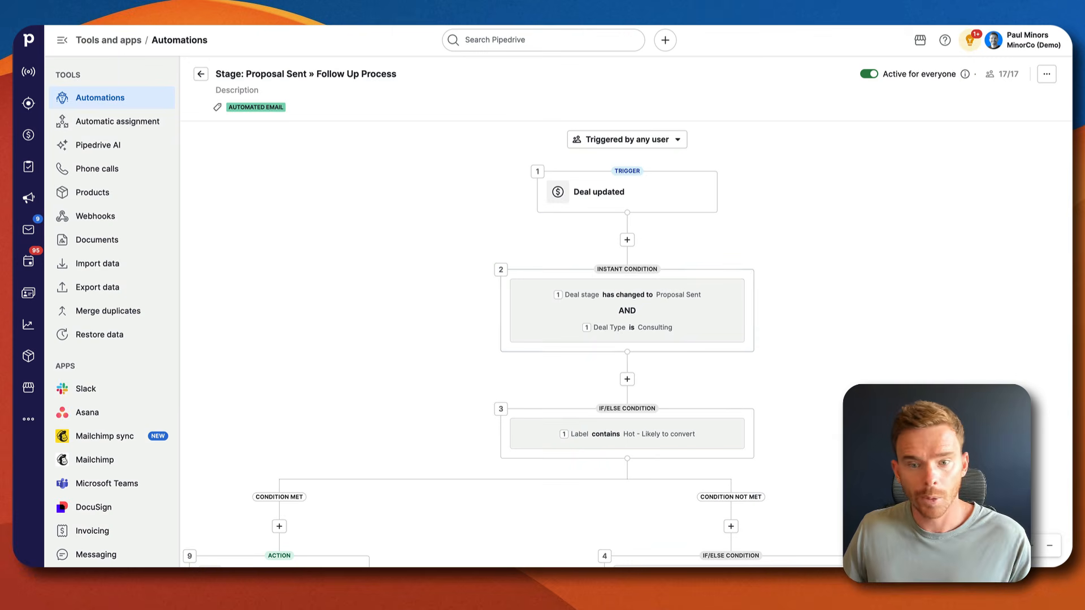
pyautogui.scroll(-2, 634, 287)
pyautogui.scroll(2, 634, 287)
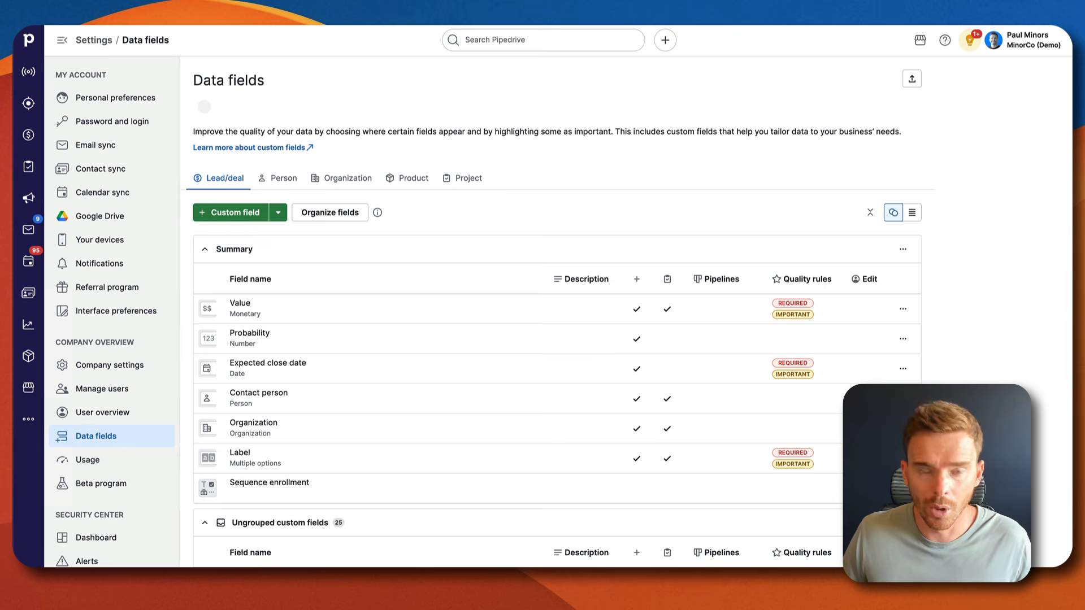
# Review which Sales Pipeline stages require the deal Label field, leaving its settings as they are
pyautogui.click(1017, 42)
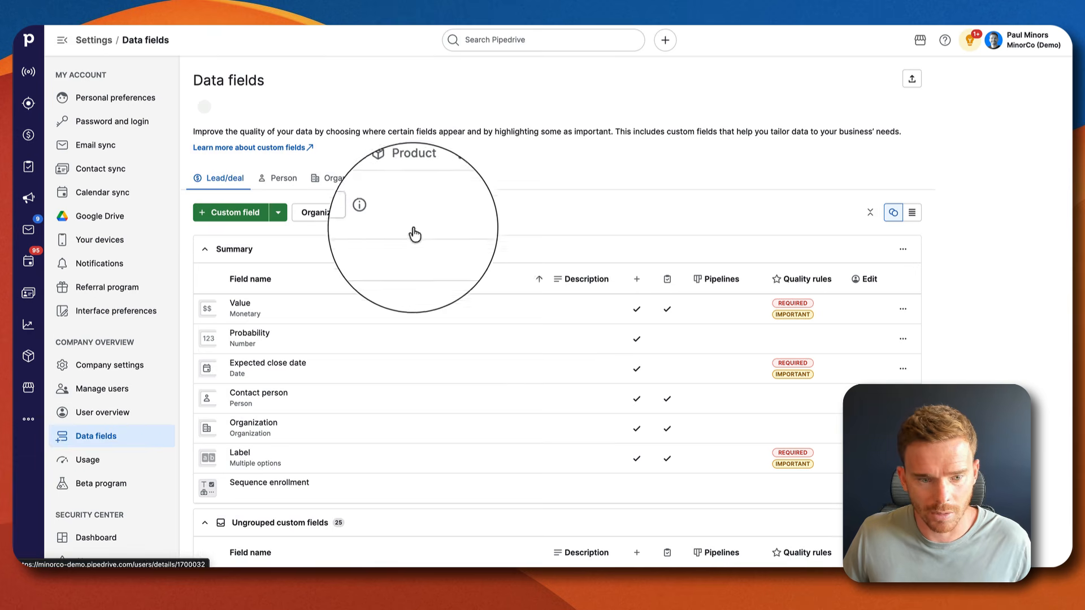
pyautogui.scroll(-3, 417, 231)
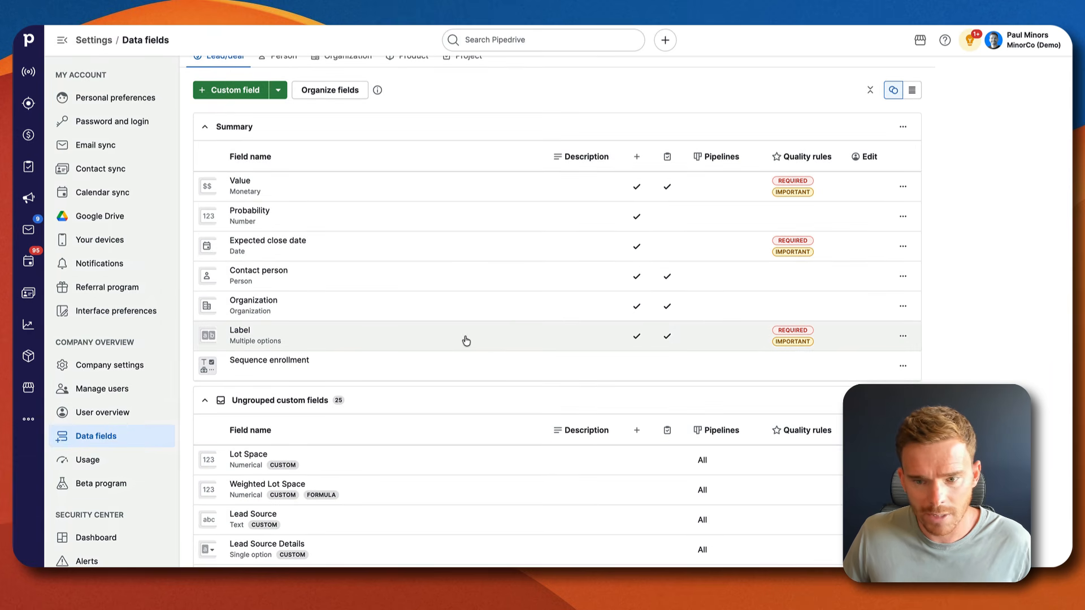
pyautogui.click(556, 342)
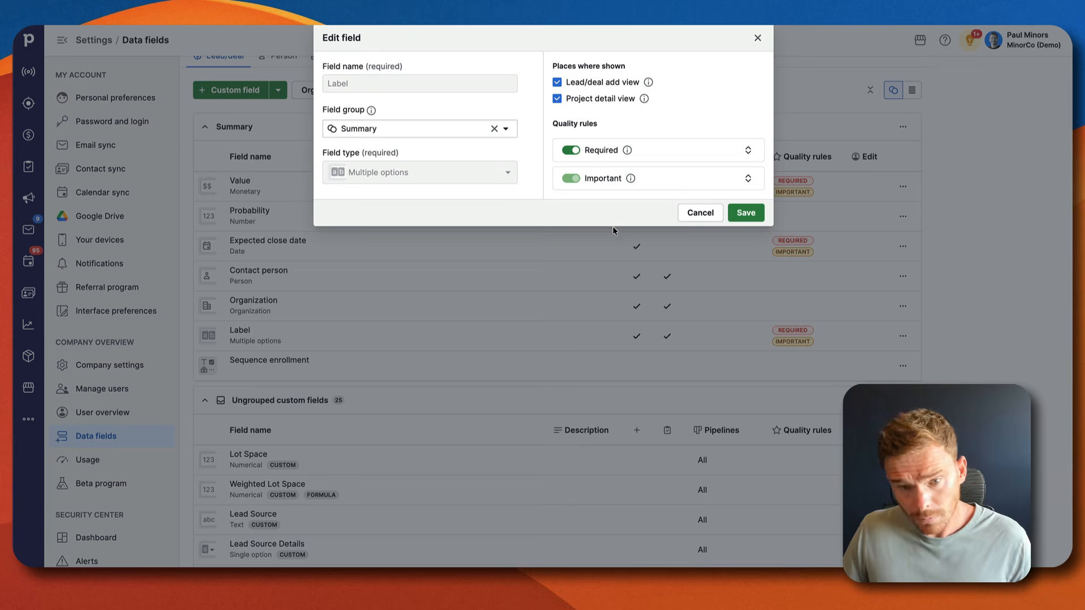
pyautogui.click(702, 153)
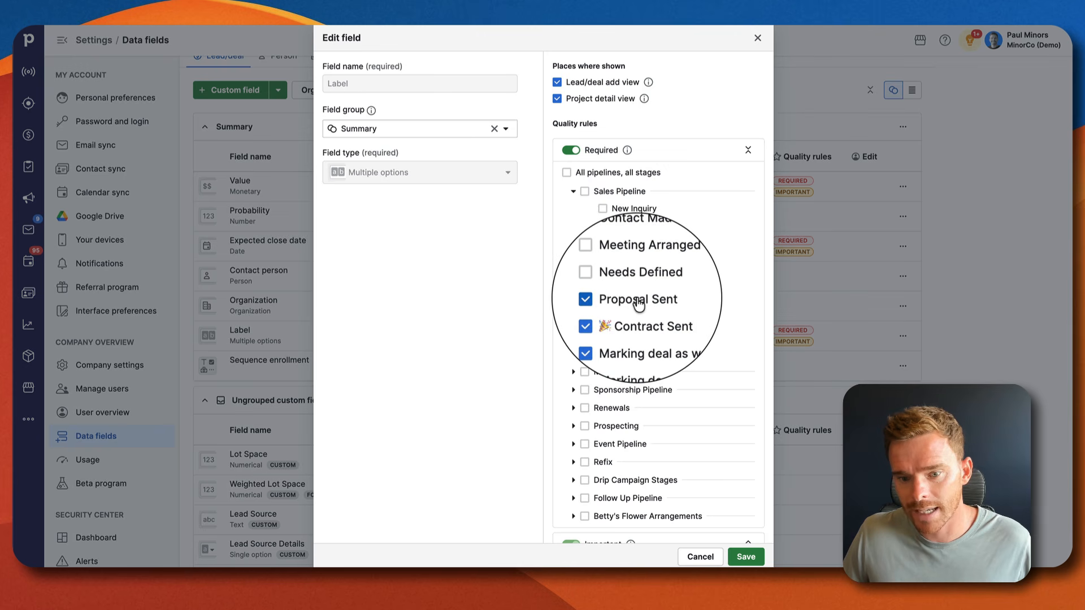
pyautogui.click(703, 559)
# Find the Deal Type custom field with a page search for "type" and review its options and required Sales Pipeline stages
pyautogui.scroll(-6, 685, 311)
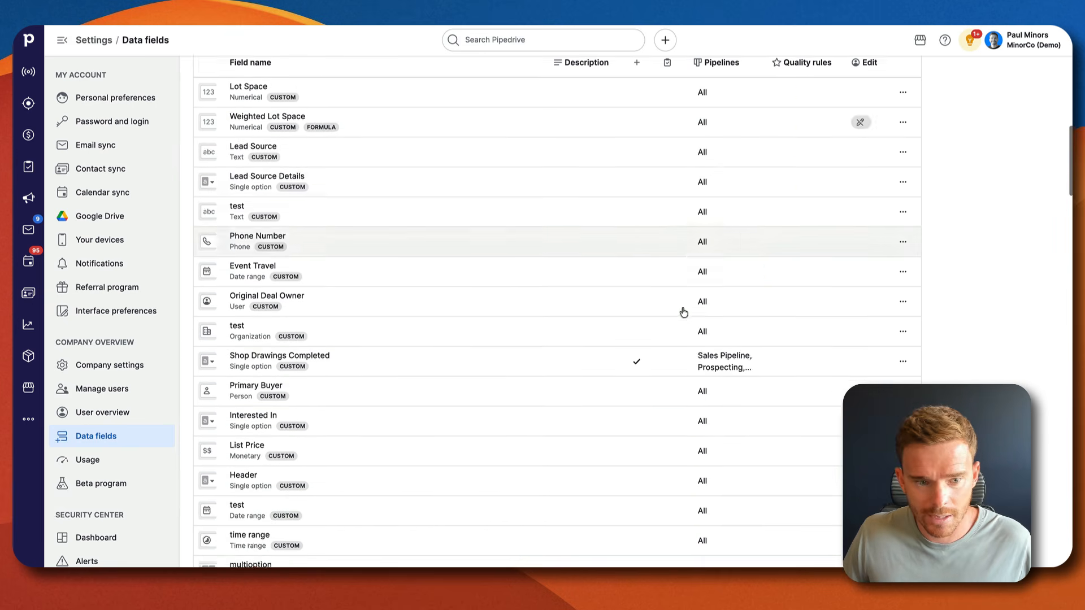
pyautogui.scroll(-10, 684, 311)
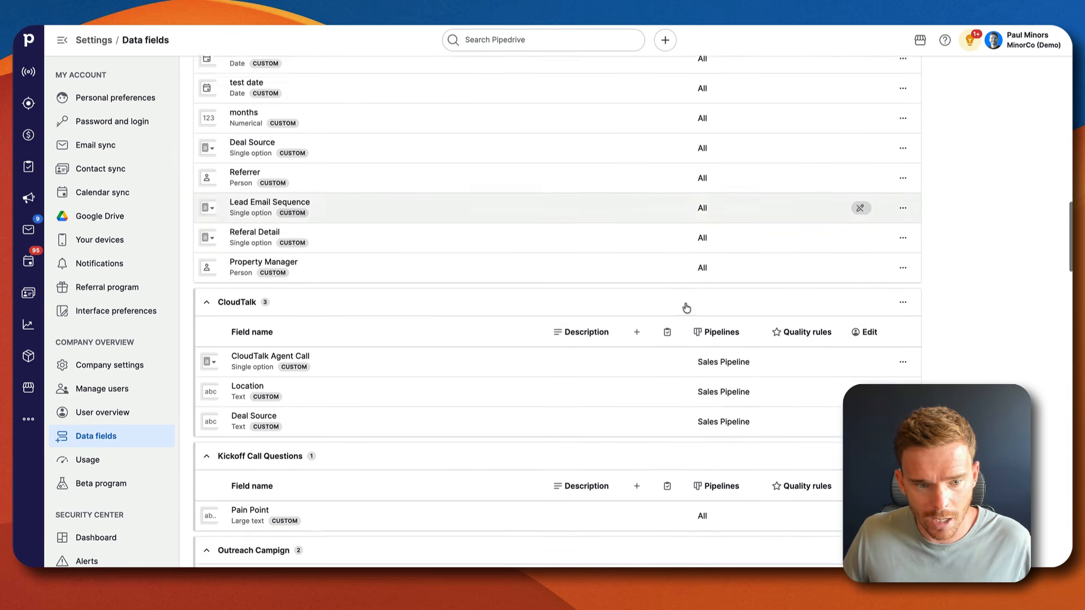
pyautogui.scroll(7, 569, 181)
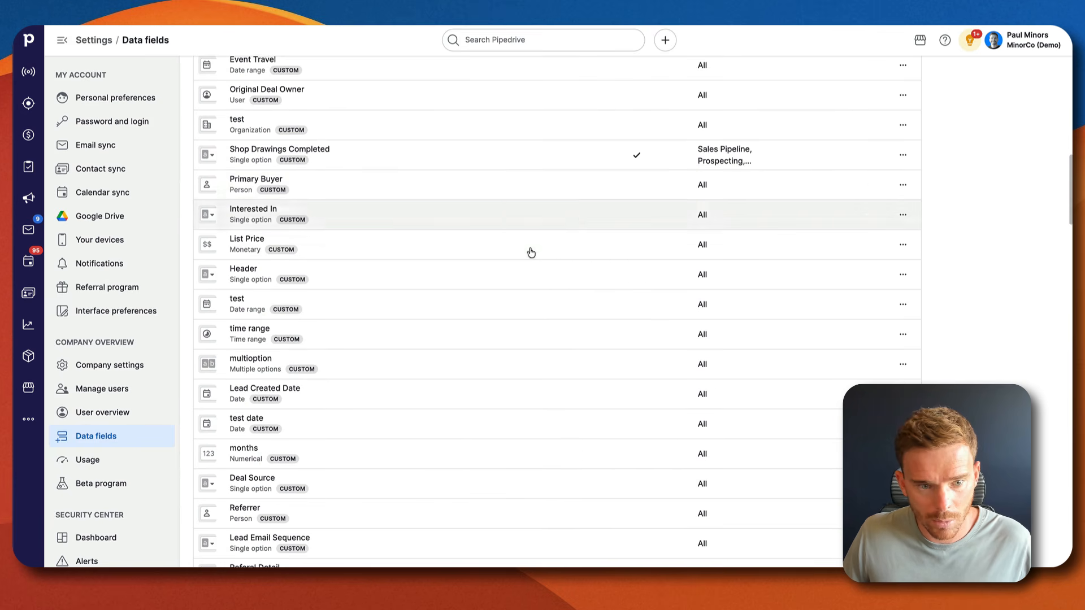
pyautogui.press('super+f')
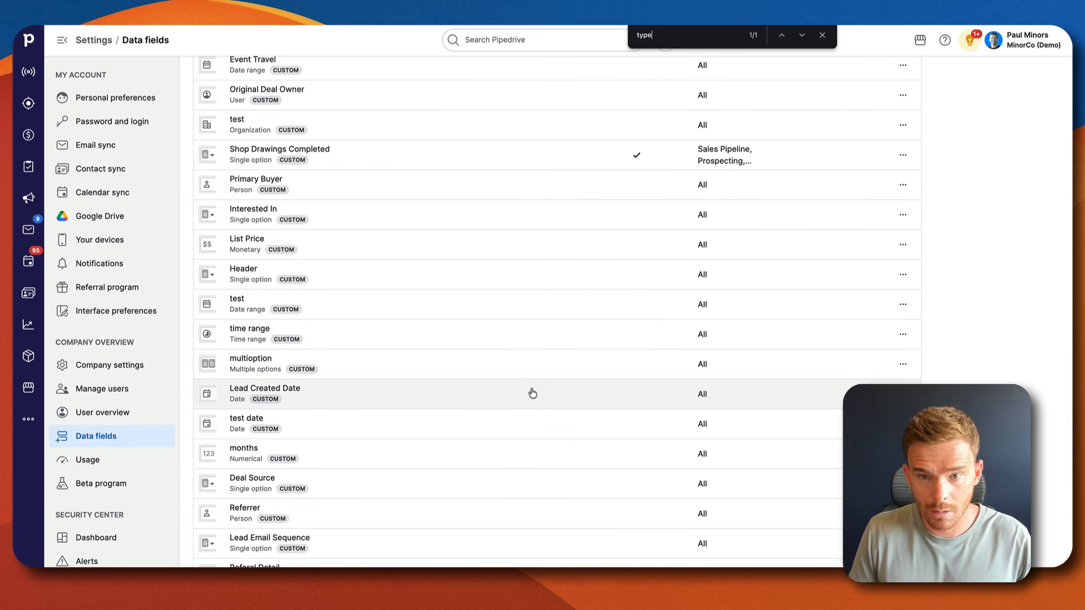
pyautogui.press('Return')
pyautogui.press('Escape')
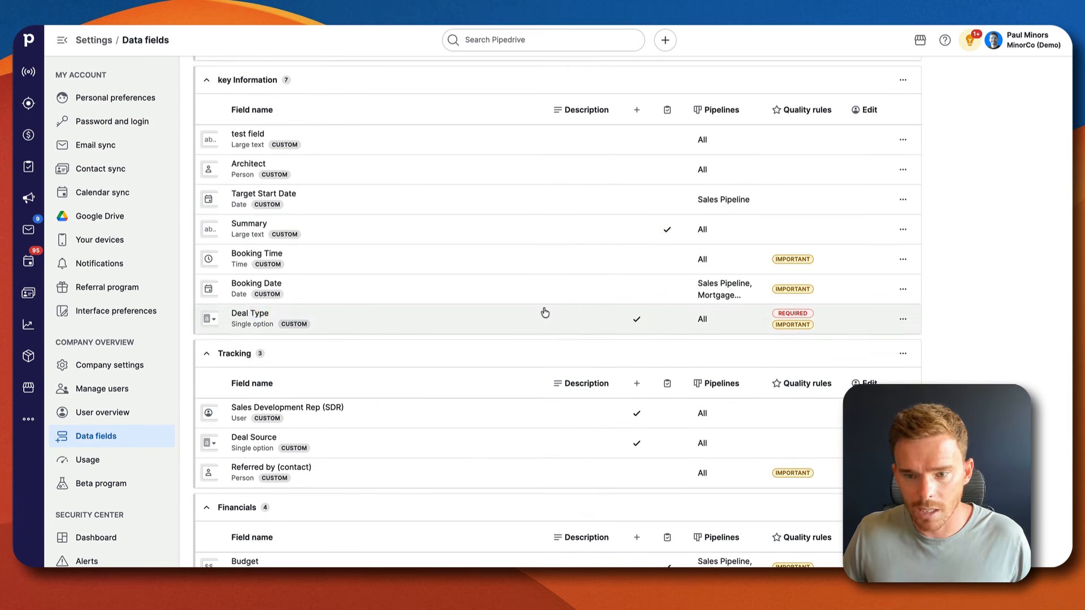
pyautogui.click(545, 313)
pyautogui.click(650, 252)
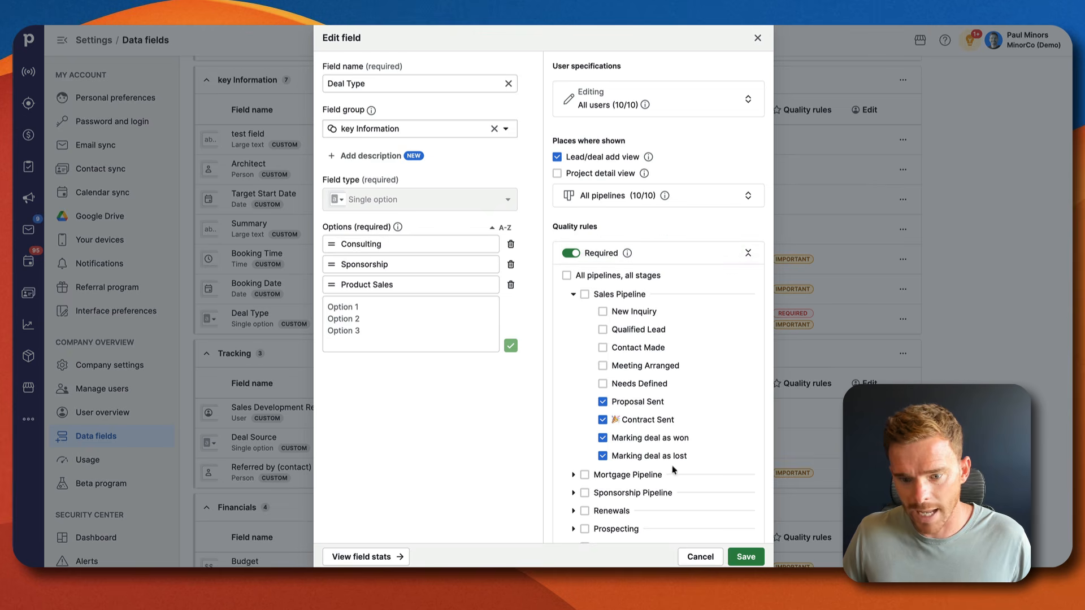
pyautogui.click(700, 557)
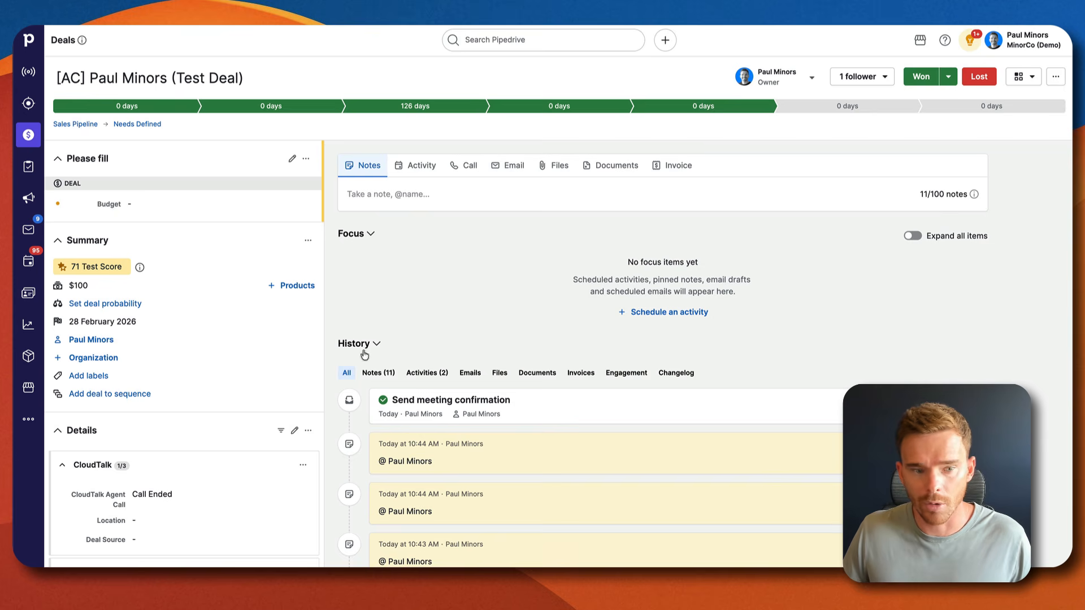
# Move the test deal to Proposal Sent, filling the required fields with label "Hot - Likely to convert" and Deal Type Consulting
pyautogui.click(813, 112)
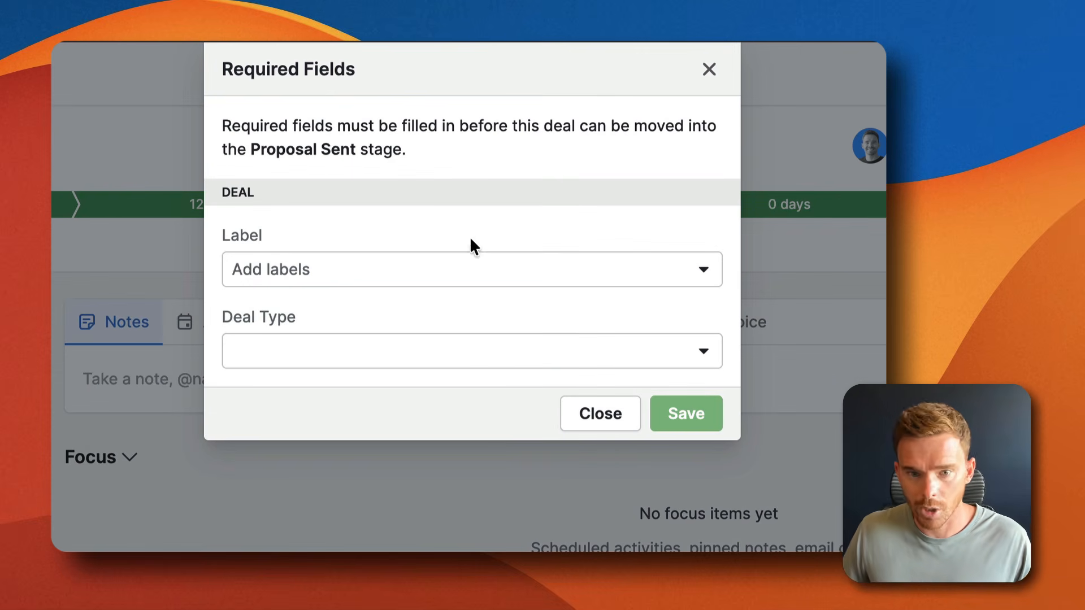
pyautogui.click(454, 270)
pyautogui.click(428, 374)
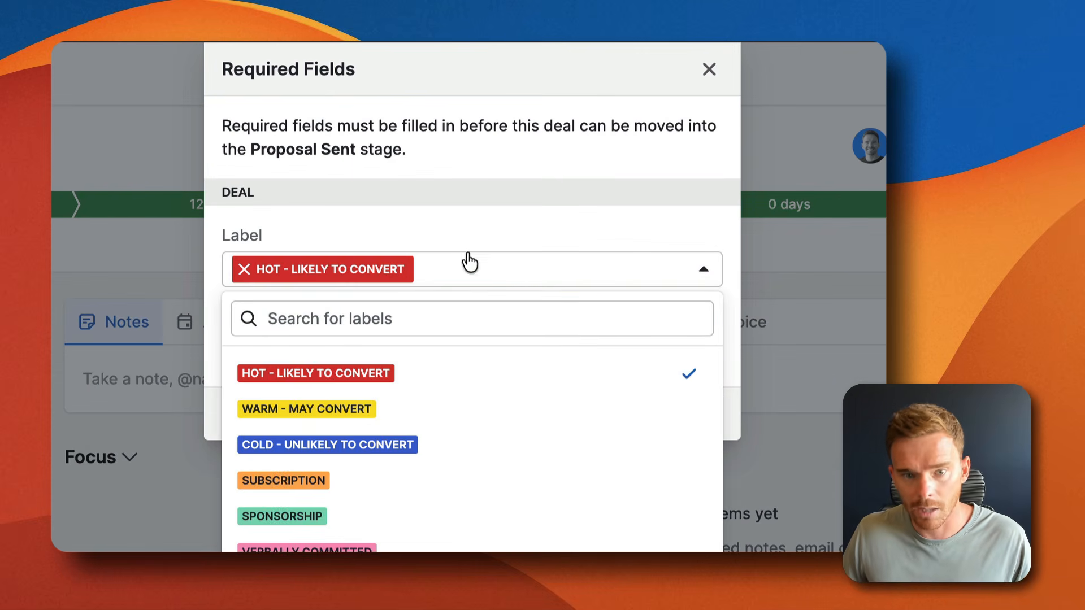
pyautogui.click(469, 262)
pyautogui.click(429, 353)
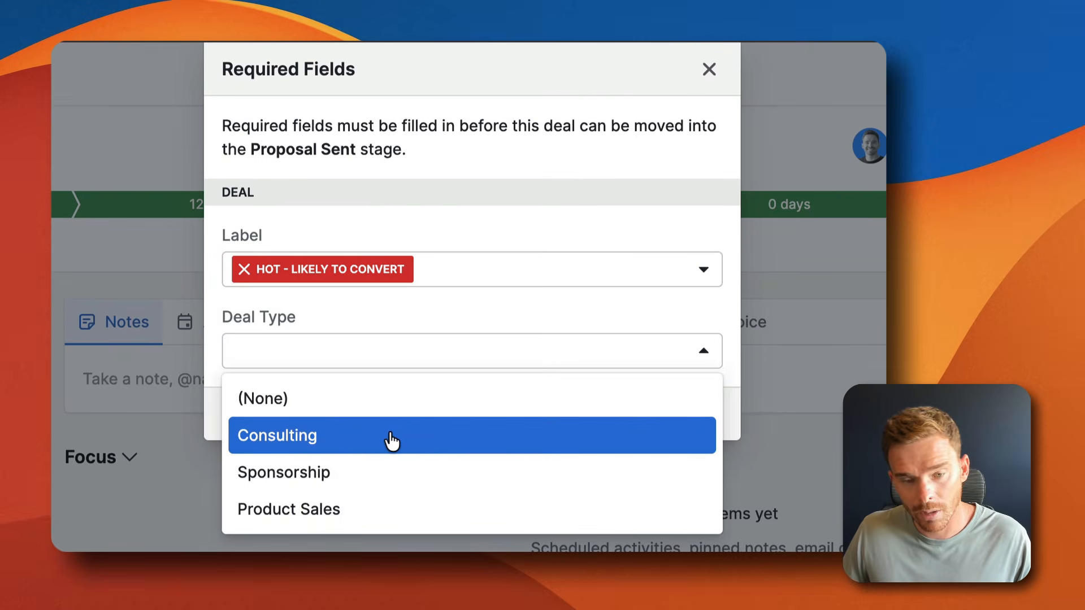
pyautogui.click(391, 440)
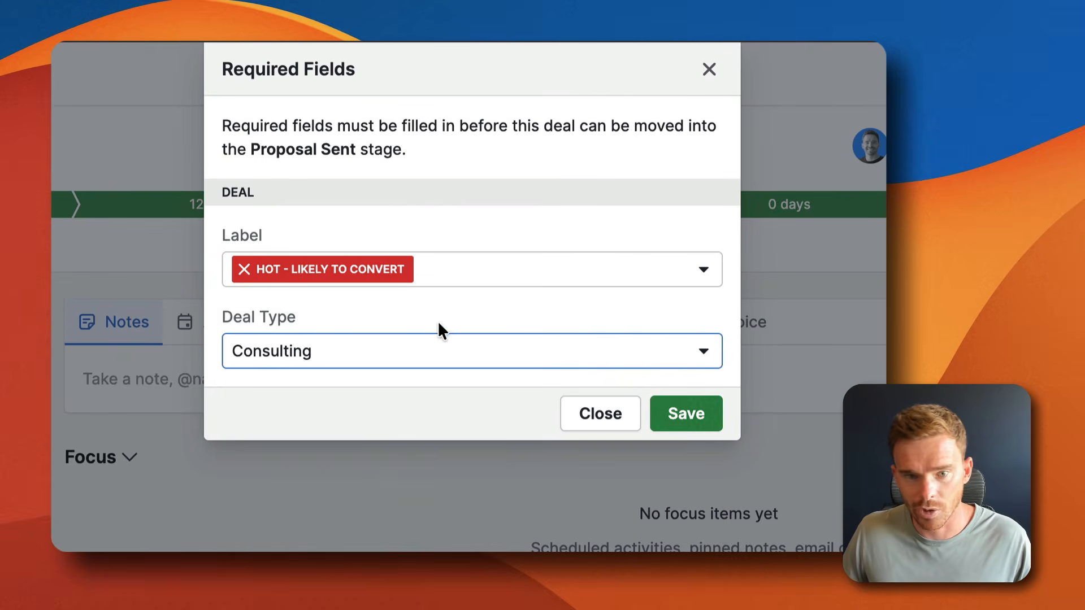
pyautogui.click(690, 412)
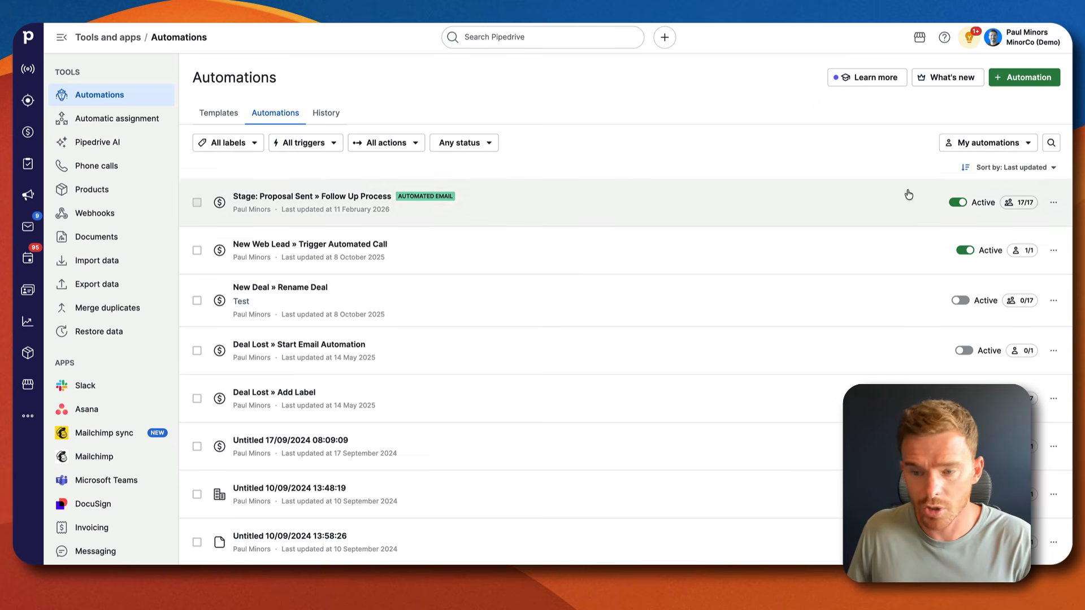
# Inspect the "Stage: Proposal Sent » Follow Up Process" execution history, including the Hot label condition's evaluation, and return to the automations list
pyautogui.click(1054, 204)
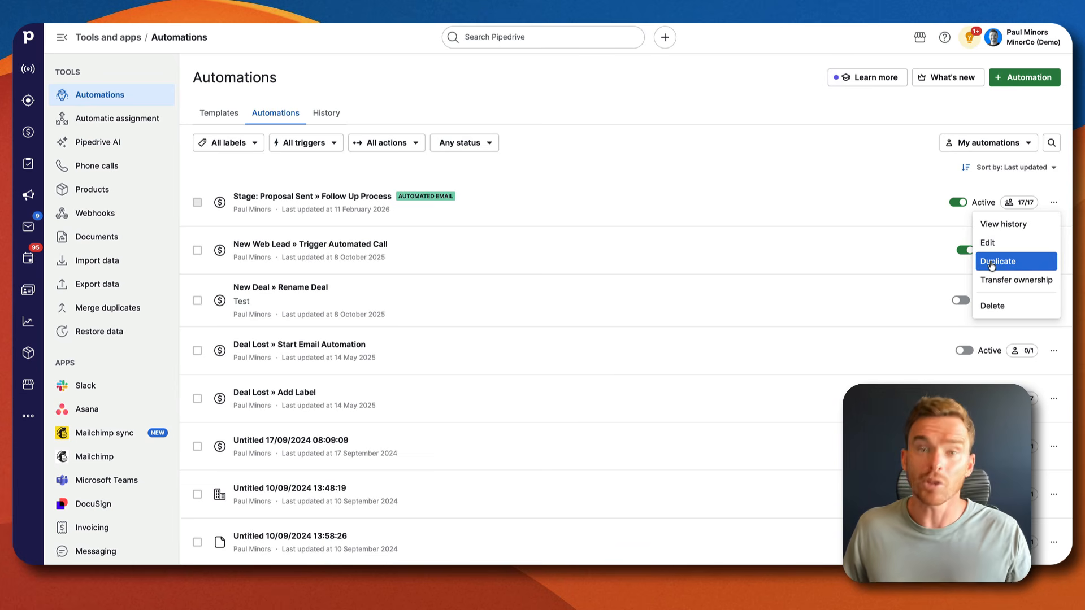
pyautogui.click(1000, 223)
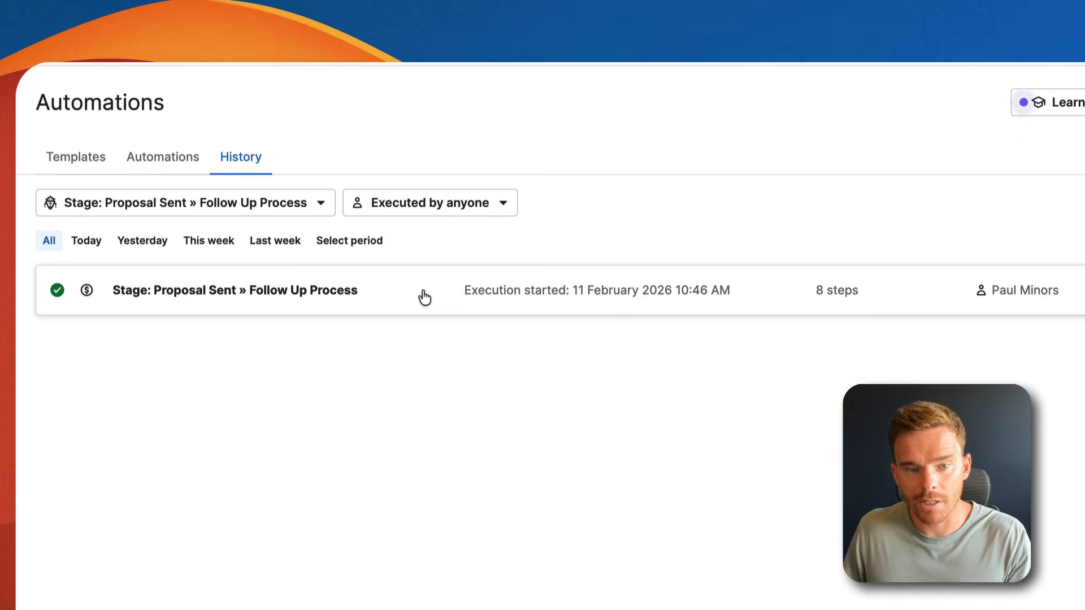
pyautogui.click(425, 297)
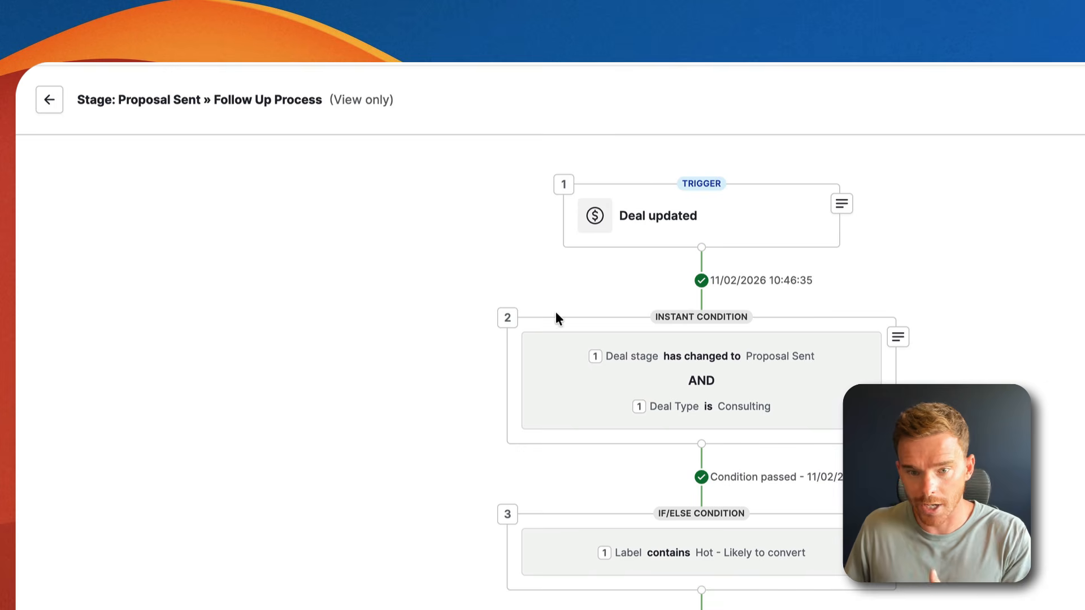
pyautogui.scroll(-3, 700, 507)
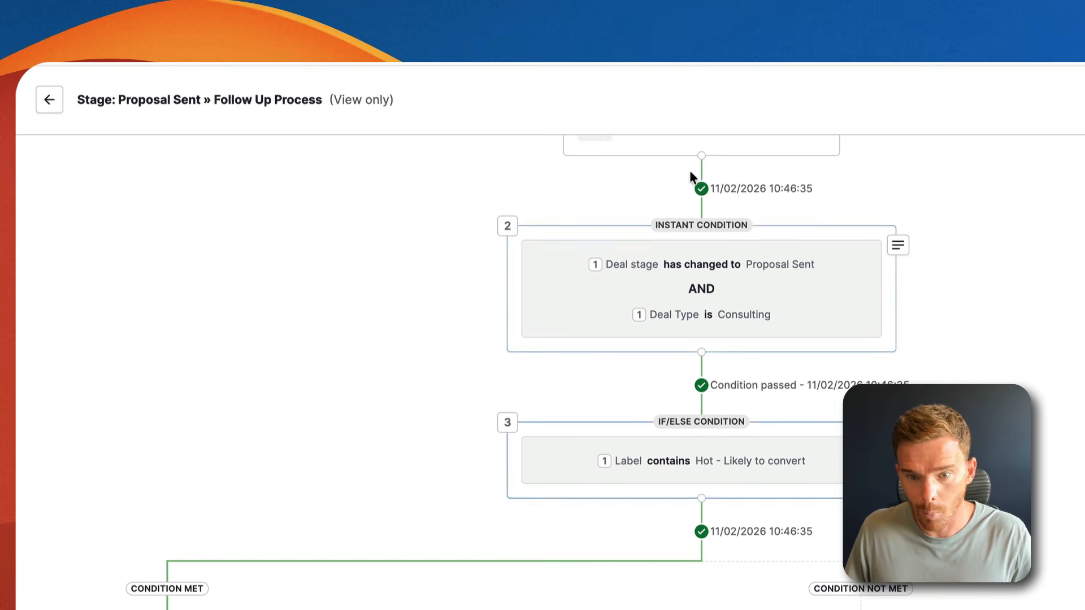
pyautogui.scroll(-4, 289, 500)
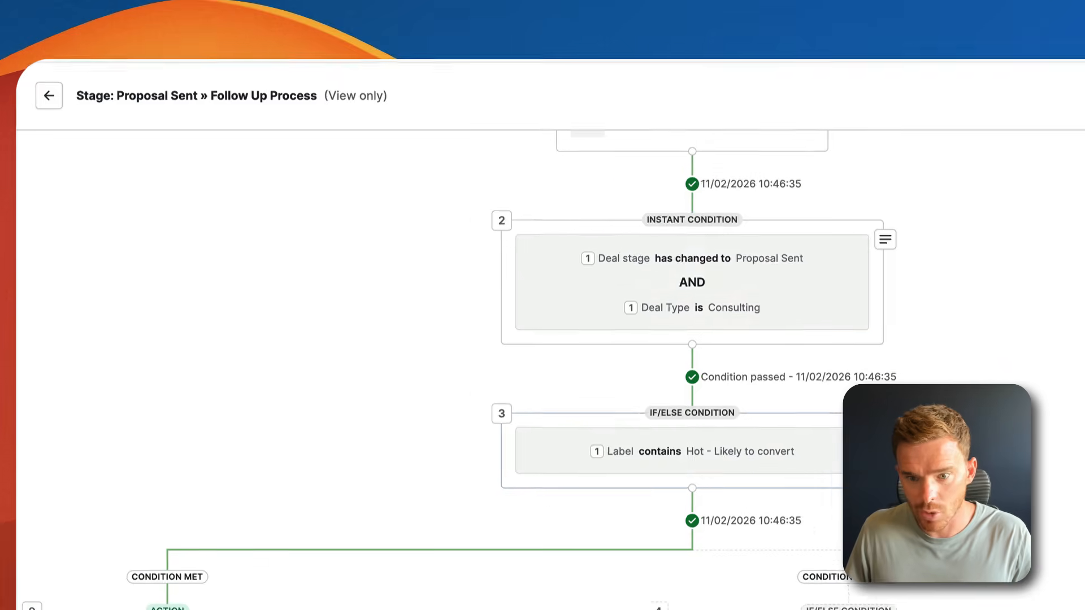
pyautogui.click(885, 433)
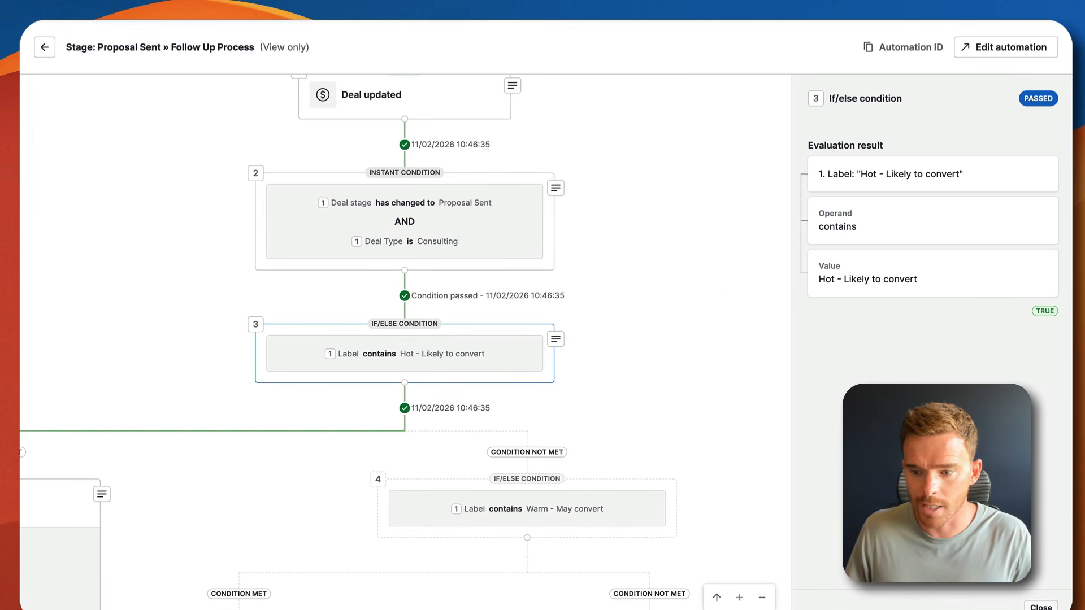
pyautogui.click(1041, 606)
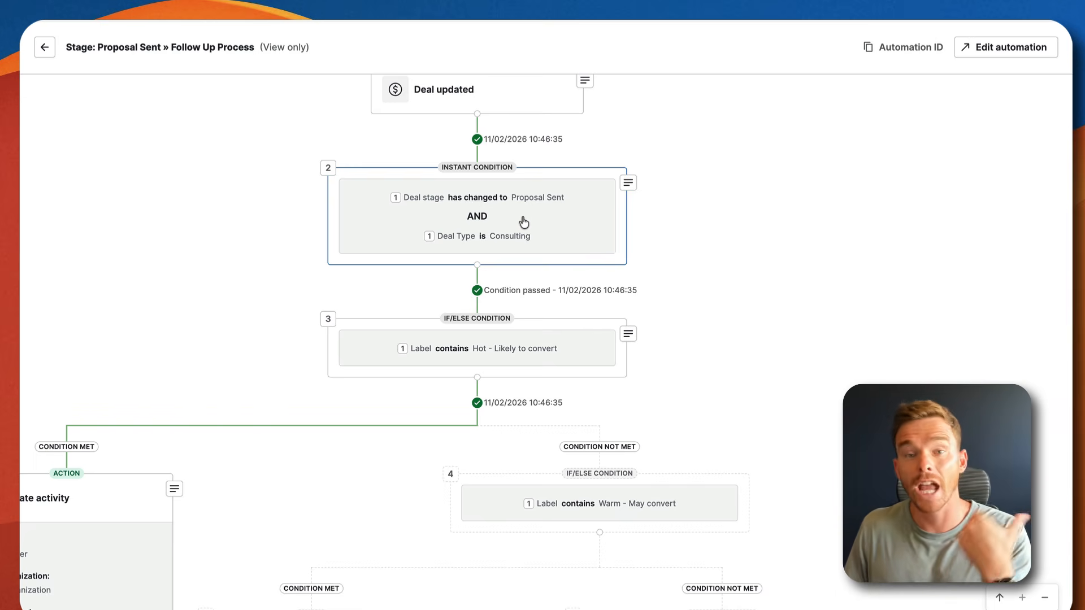
pyautogui.click(45, 47)
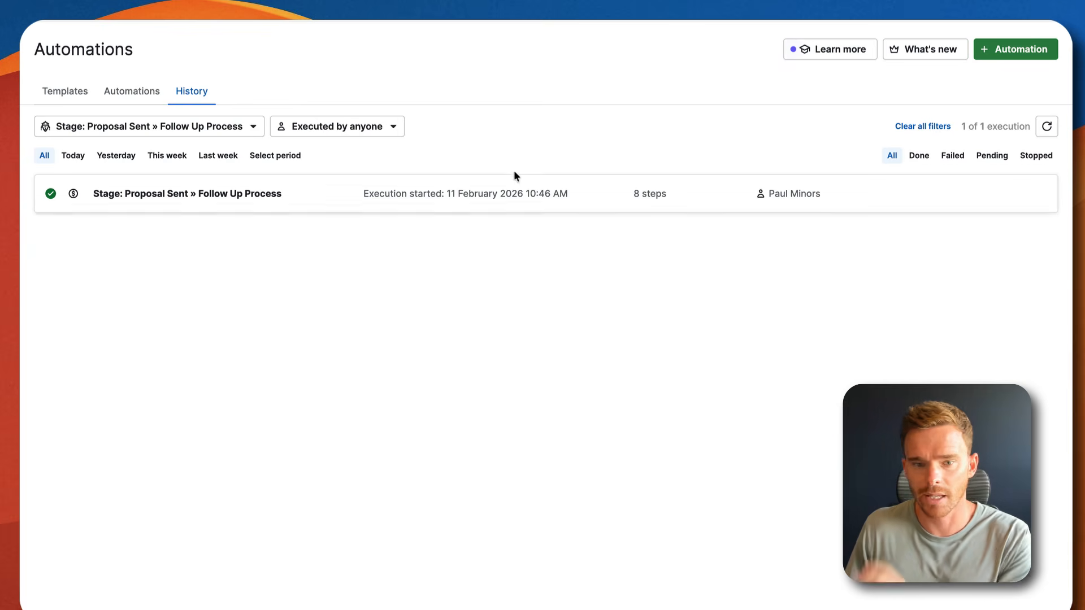
pyautogui.click(133, 99)
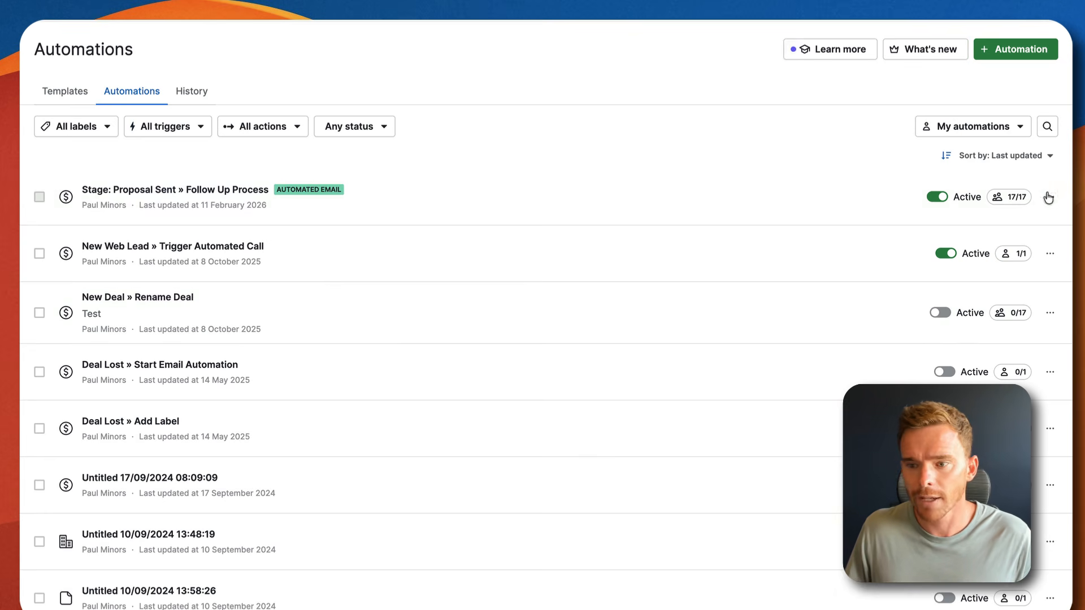
# View the users who could take ownership of the "Stage: Proposal Sent » Follow Up Process" automation, without transferring it
pyautogui.click(1050, 196)
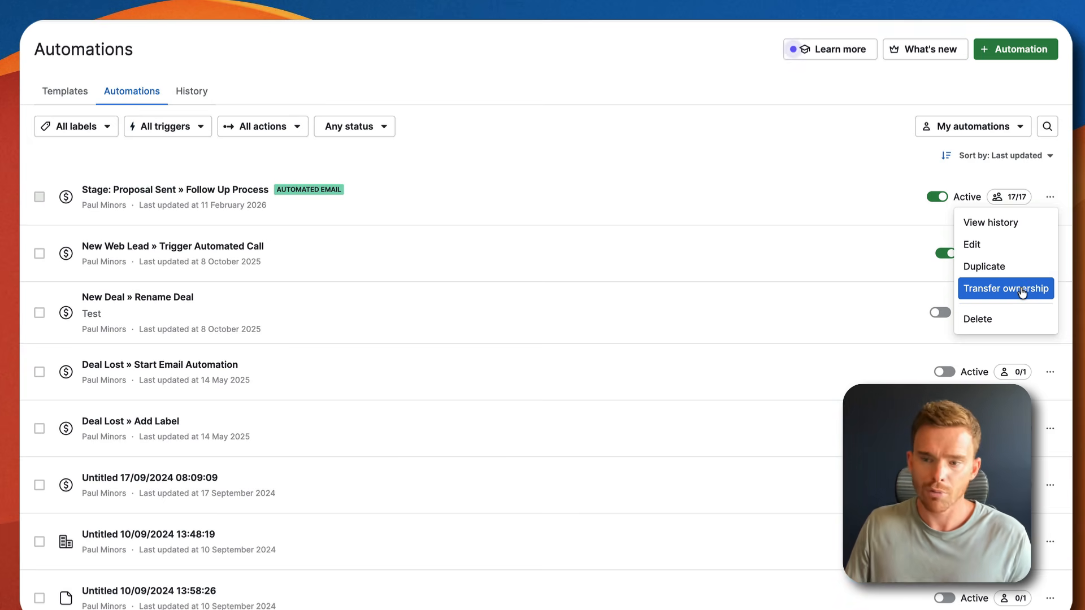
pyautogui.click(989, 289)
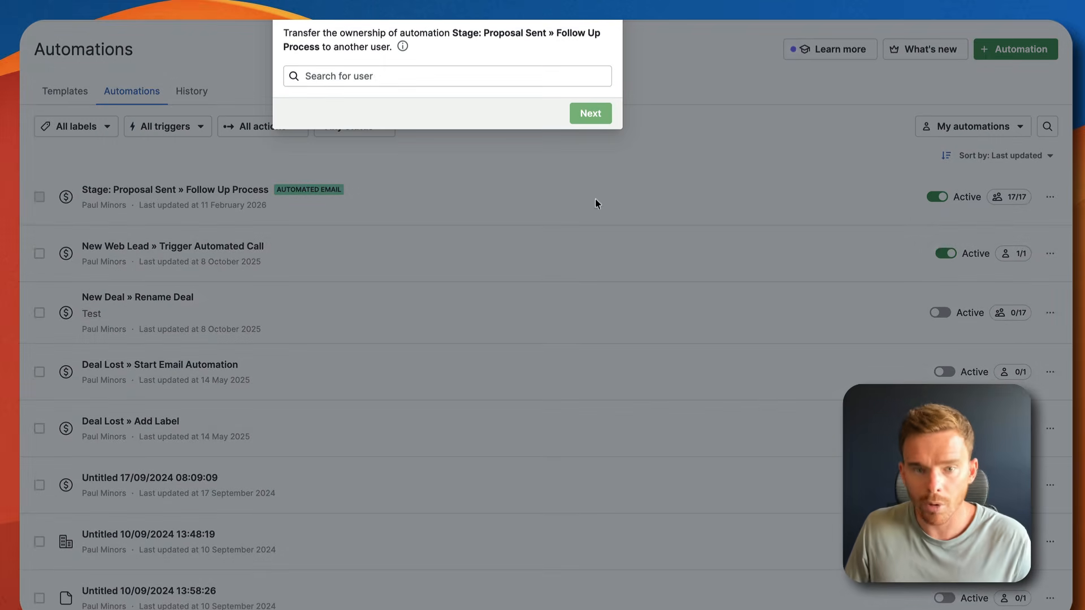
pyautogui.click(374, 77)
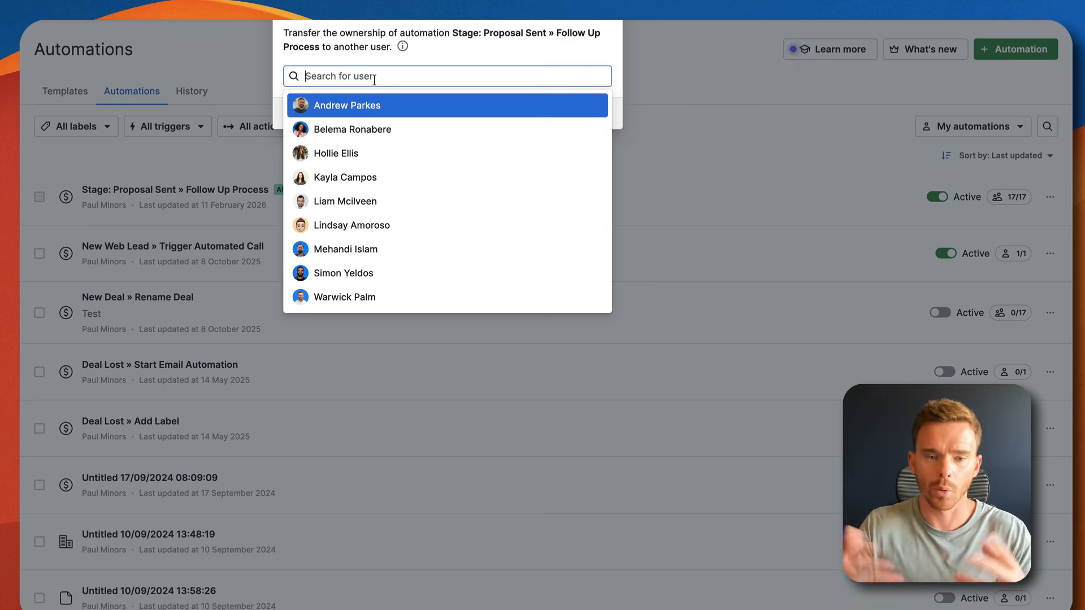
pyautogui.click(535, 45)
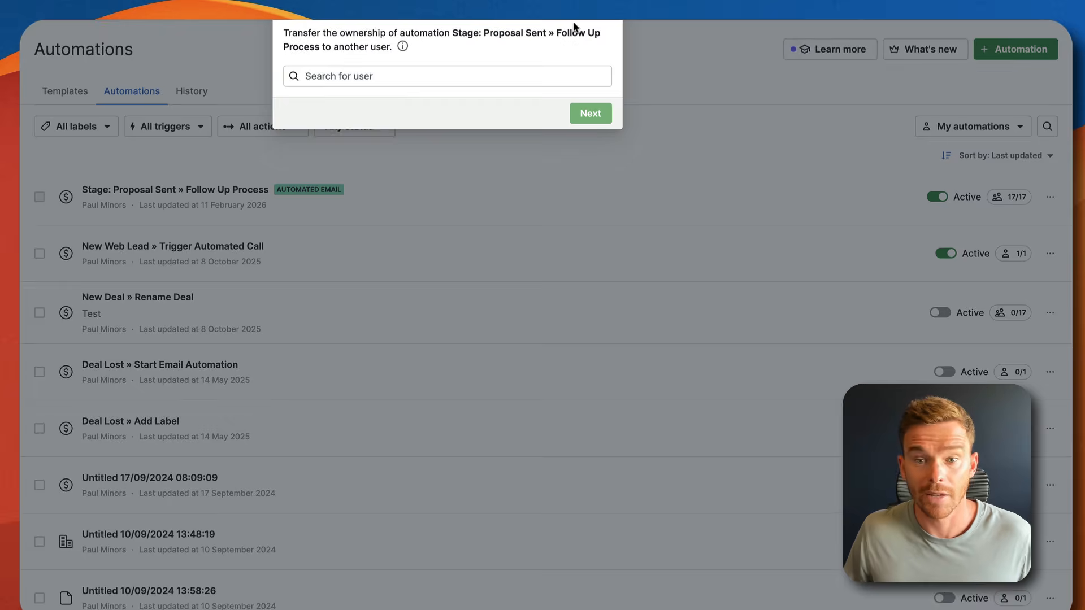
pyautogui.press('Escape')
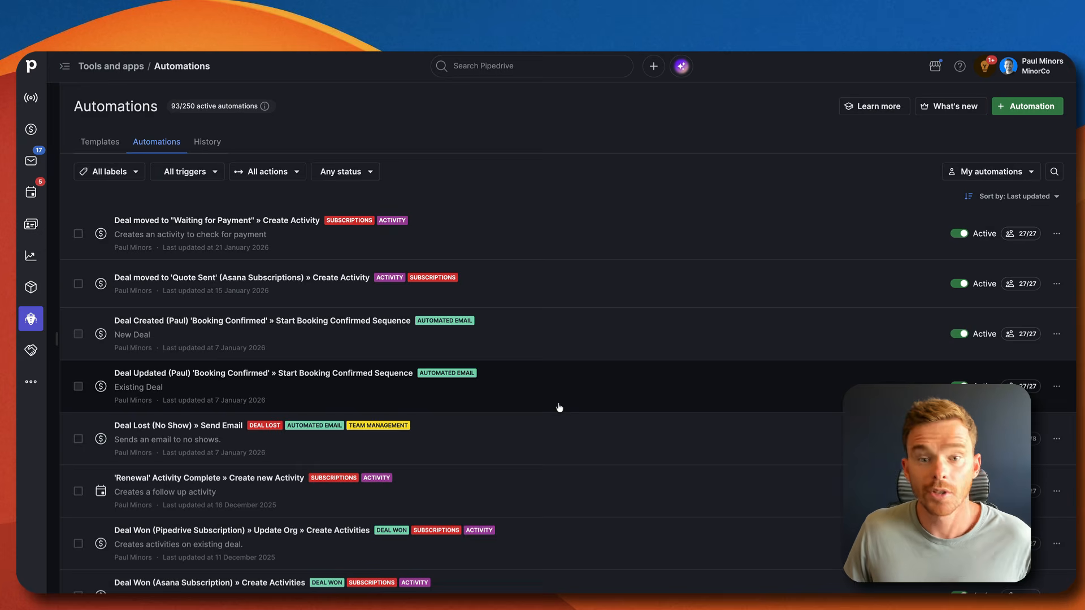
# Open the "Deal Lost (No Show) » Send Email" automation in the MinorCo account and review its conditions, email action and active users
pyautogui.scroll(-1, 555, 410)
pyautogui.scroll(-1, 554, 414)
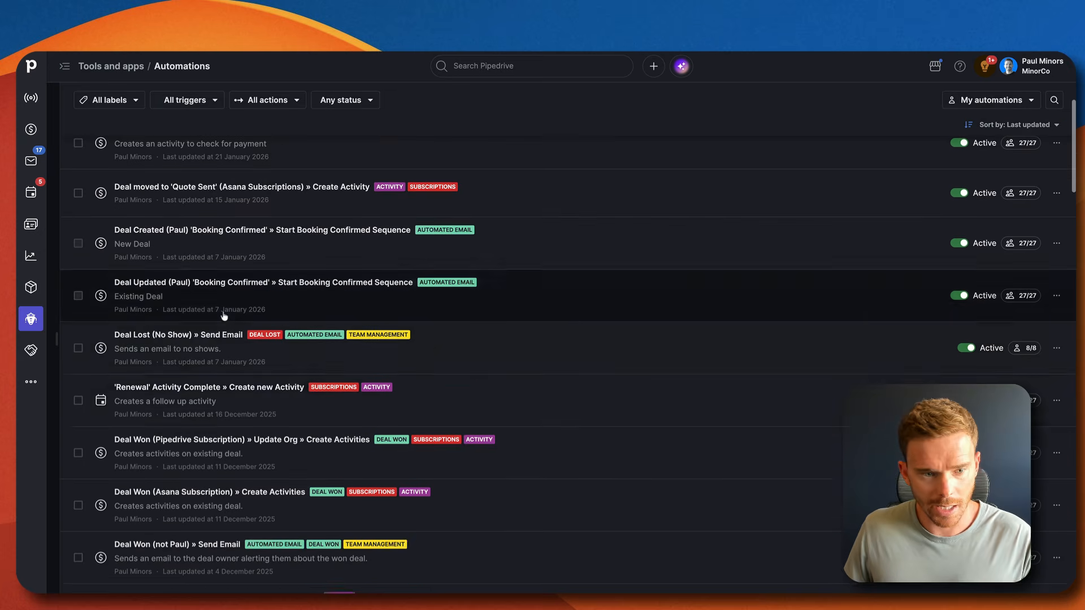
pyautogui.click(531, 351)
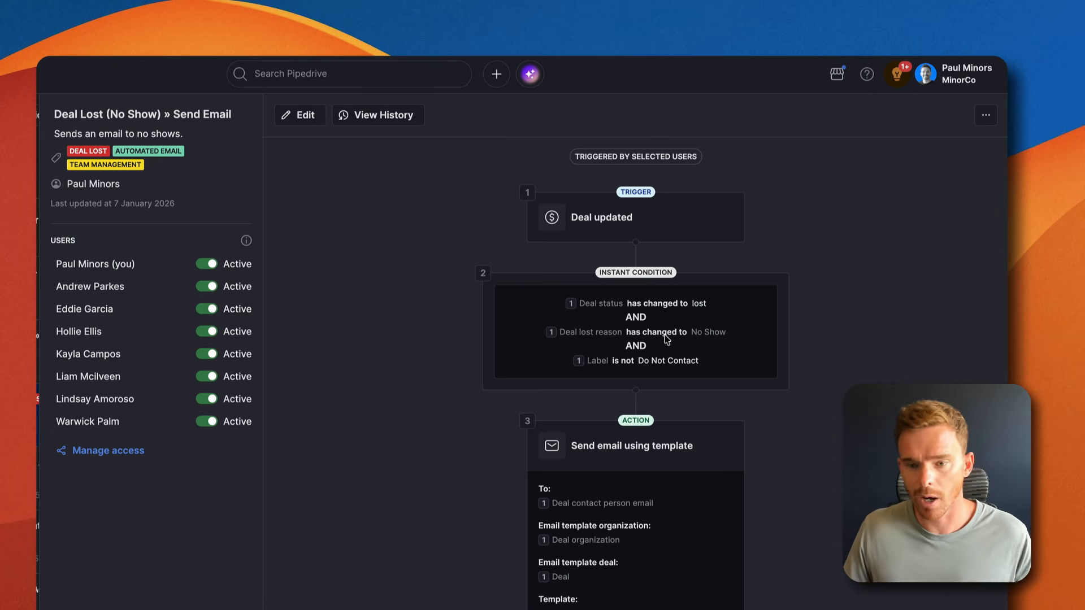
pyautogui.scroll(-3, 665, 338)
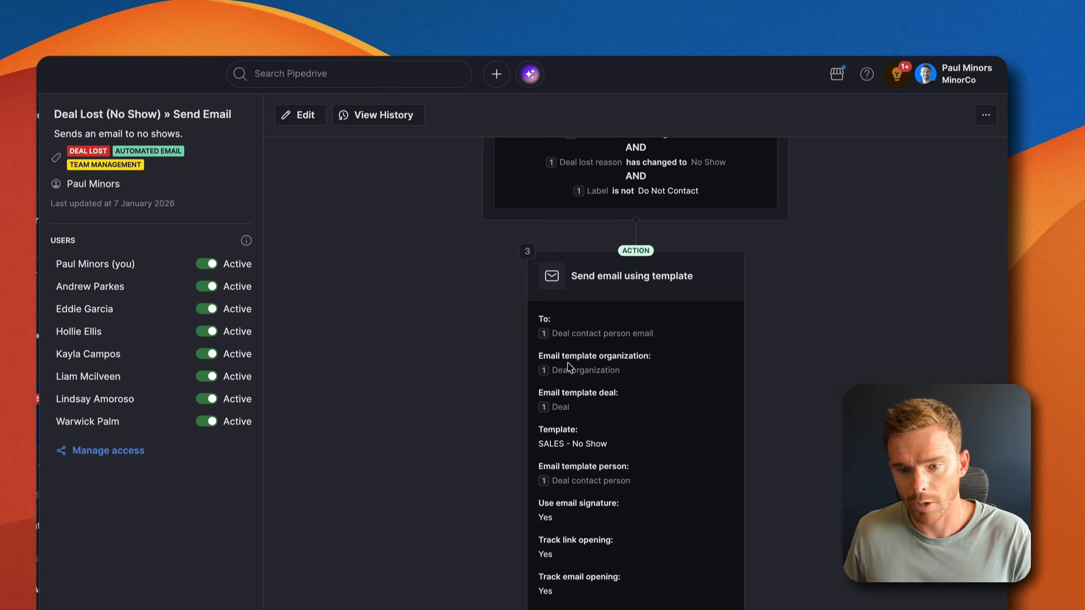
pyautogui.scroll(1, 466, 296)
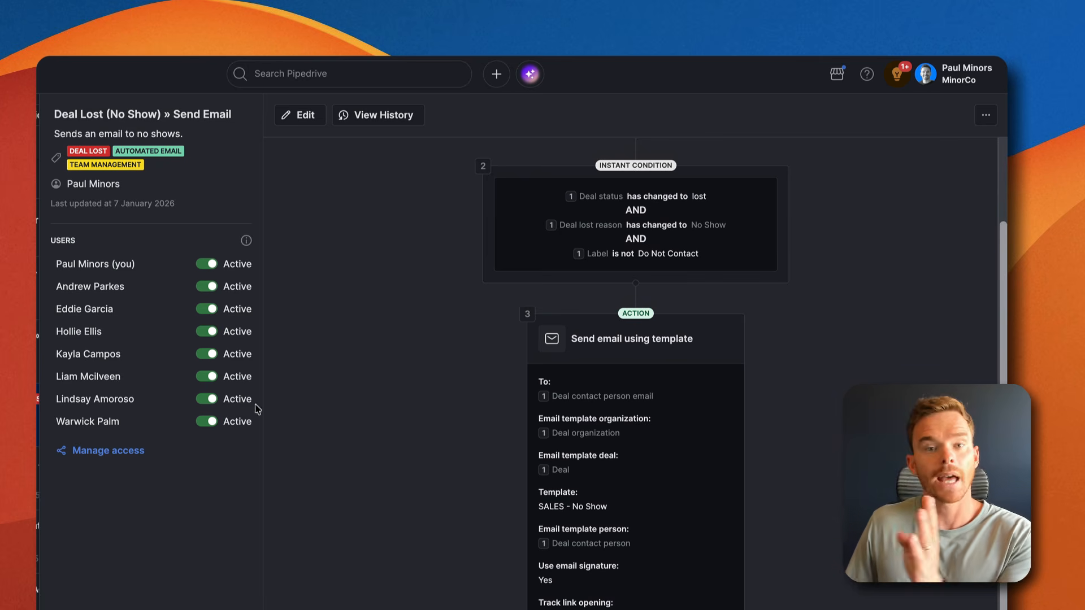
pyautogui.scroll(-1, 553, 415)
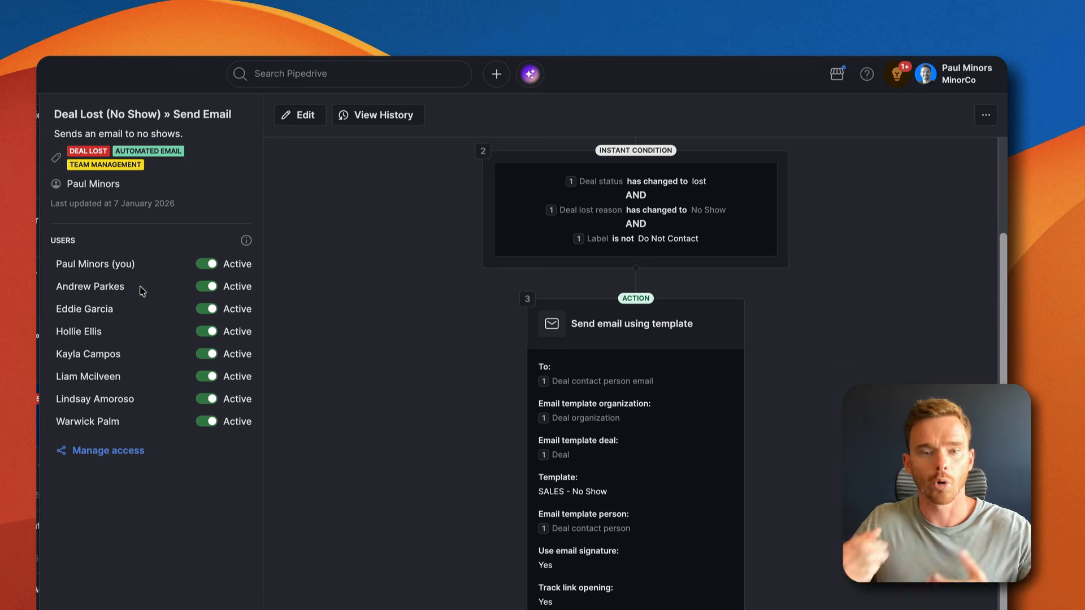
# Return to the automations list and open "Proposal Presentation Activity Created » Update Note" to review its activity type condition and sales scripts note
pyautogui.scroll(3, 418, 219)
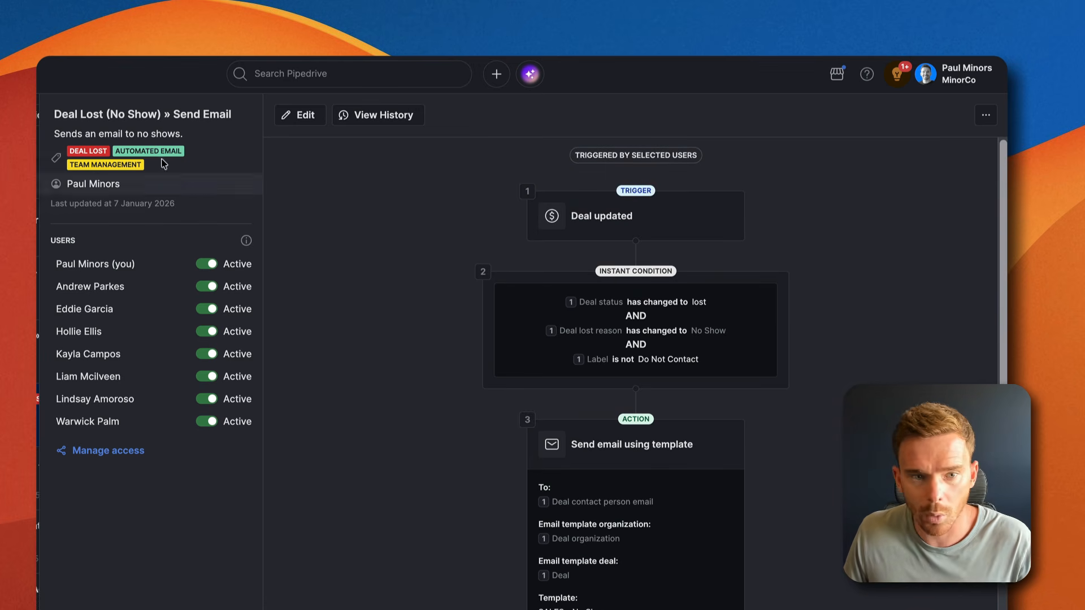
pyautogui.click(21, 112)
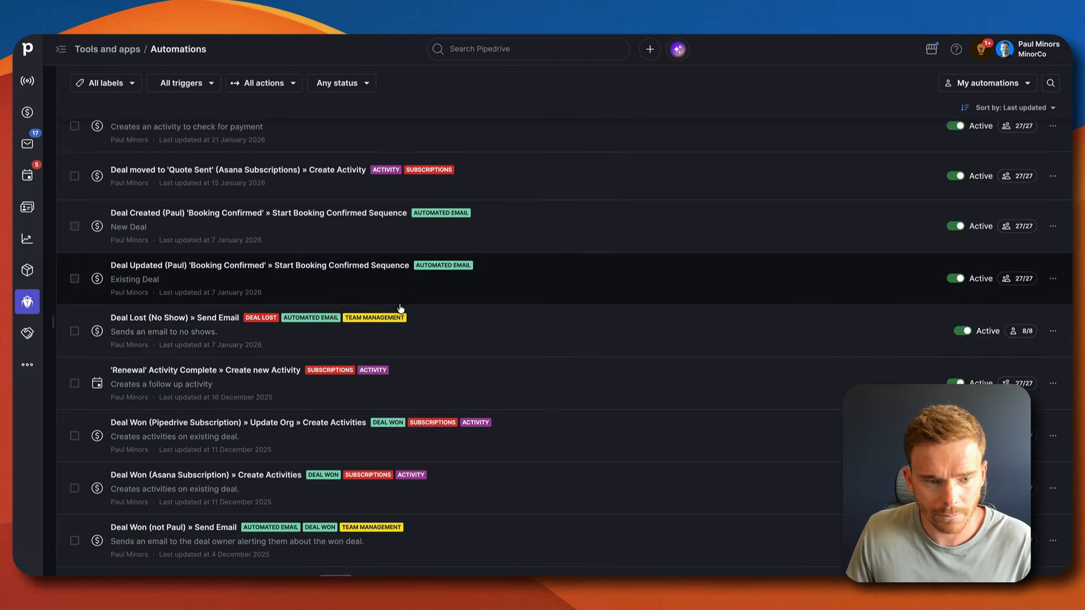
pyautogui.scroll(-2, 196, 387)
pyautogui.scroll(-1, 418, 312)
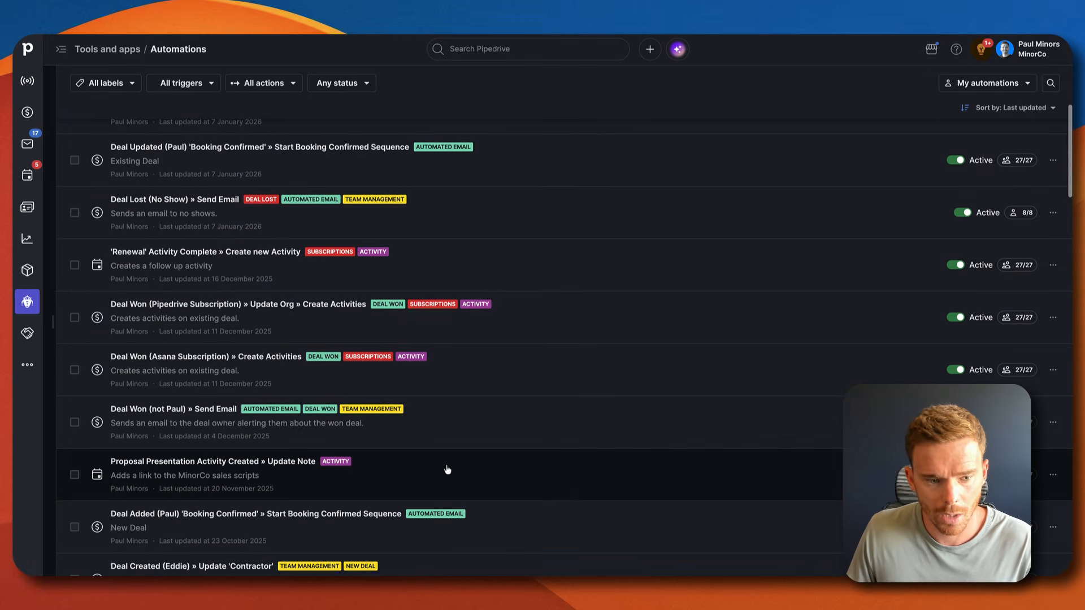
pyautogui.click(401, 476)
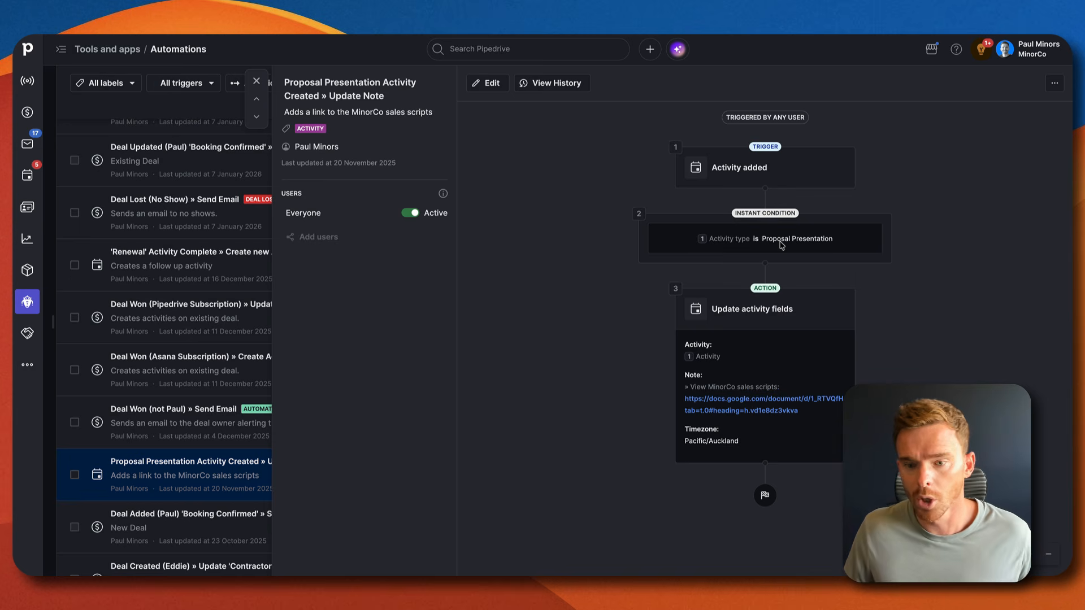
pyautogui.moveTo(685, 389); pyautogui.dragTo(821, 416)
pyautogui.click(829, 421)
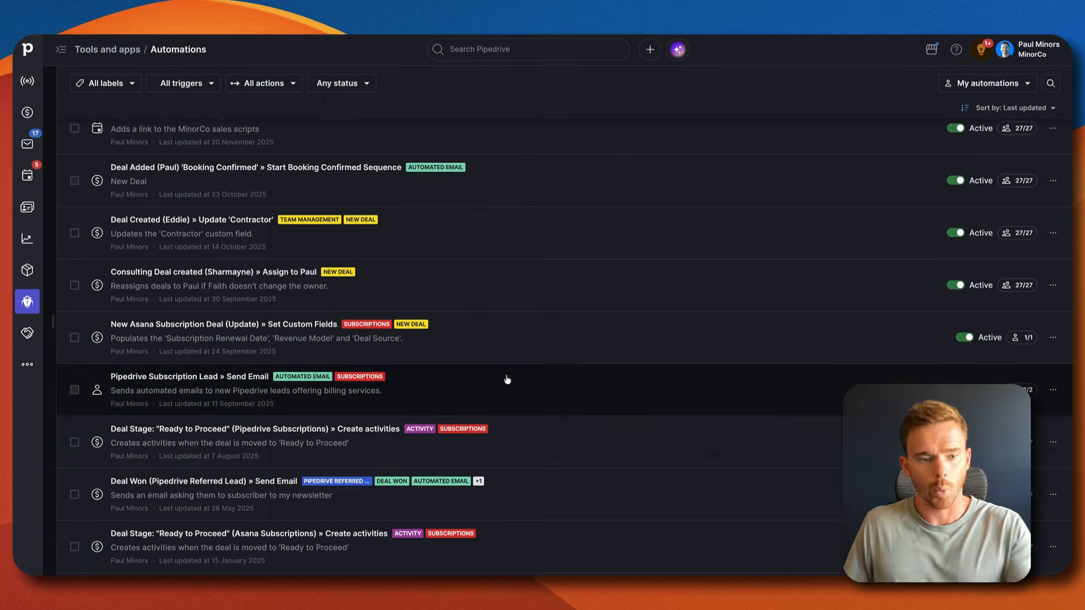
# Open the "Pipedrive Subscription Lead » Send Email" automation and review its label conditions, template emails, delay and email reply condition
pyautogui.click(511, 368)
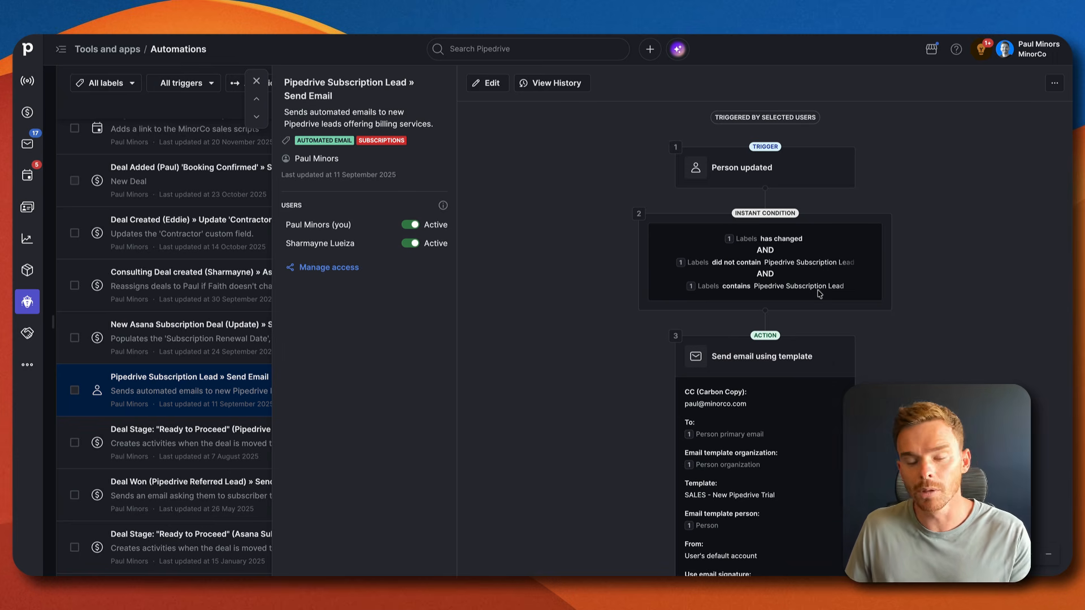
pyautogui.scroll(-3, 801, 310)
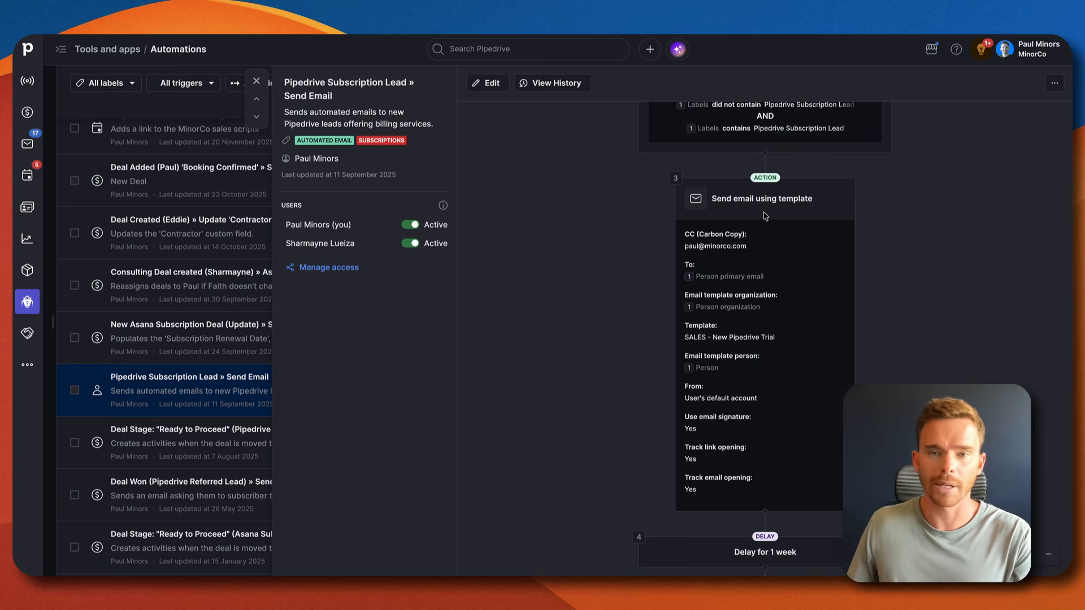
pyautogui.scroll(-6, 763, 222)
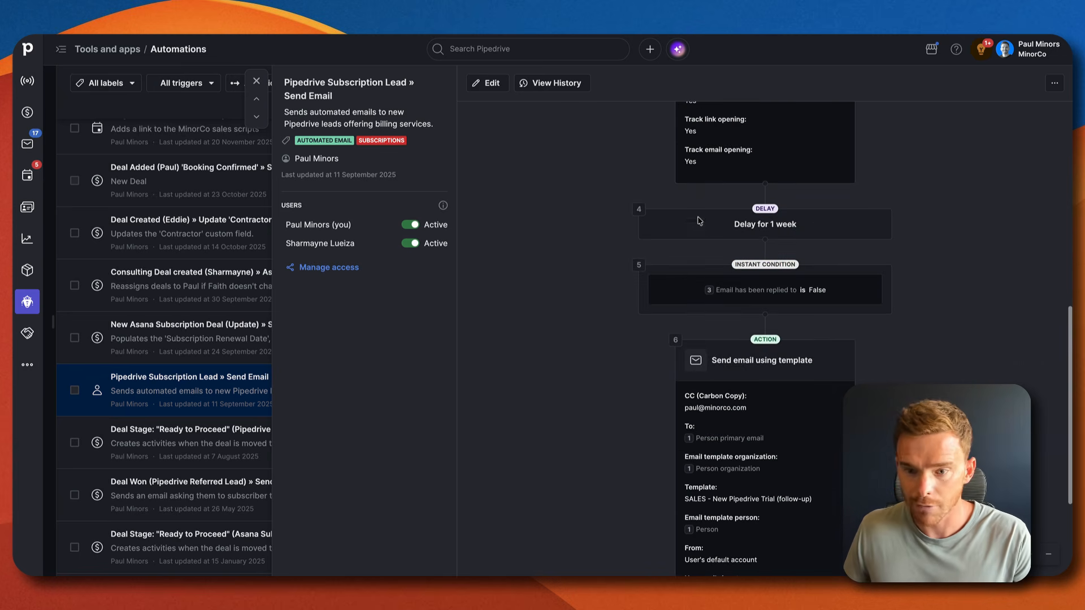
pyautogui.scroll(-2, 814, 216)
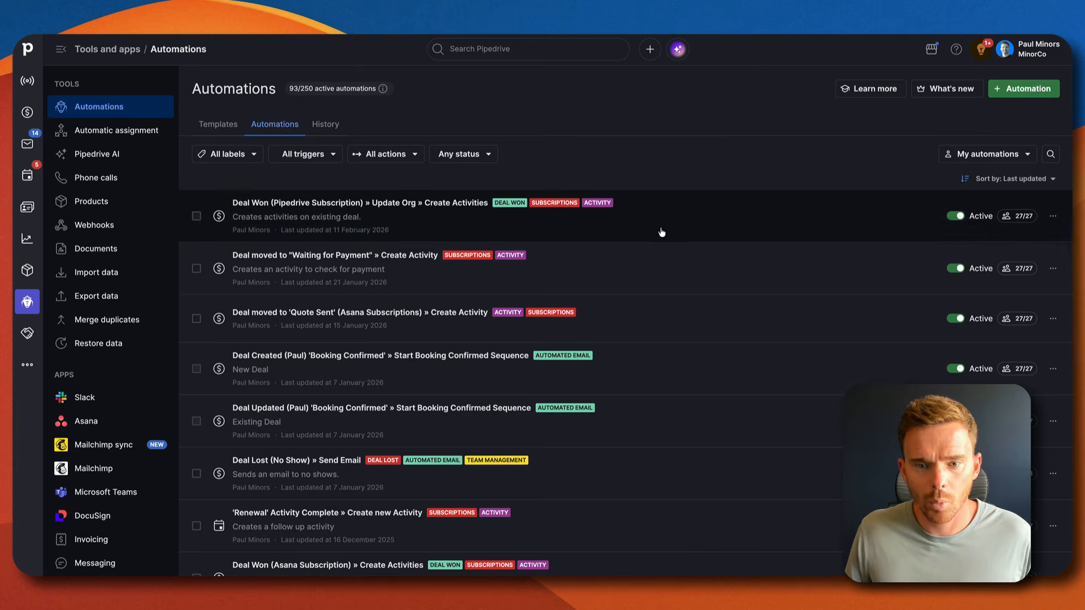
# Open "Deal Won (Pipedrive Subscription) » Update Org » Create Activities" in the editor and examine its New subscription branch through the Billing Term conditions
pyautogui.click(661, 232)
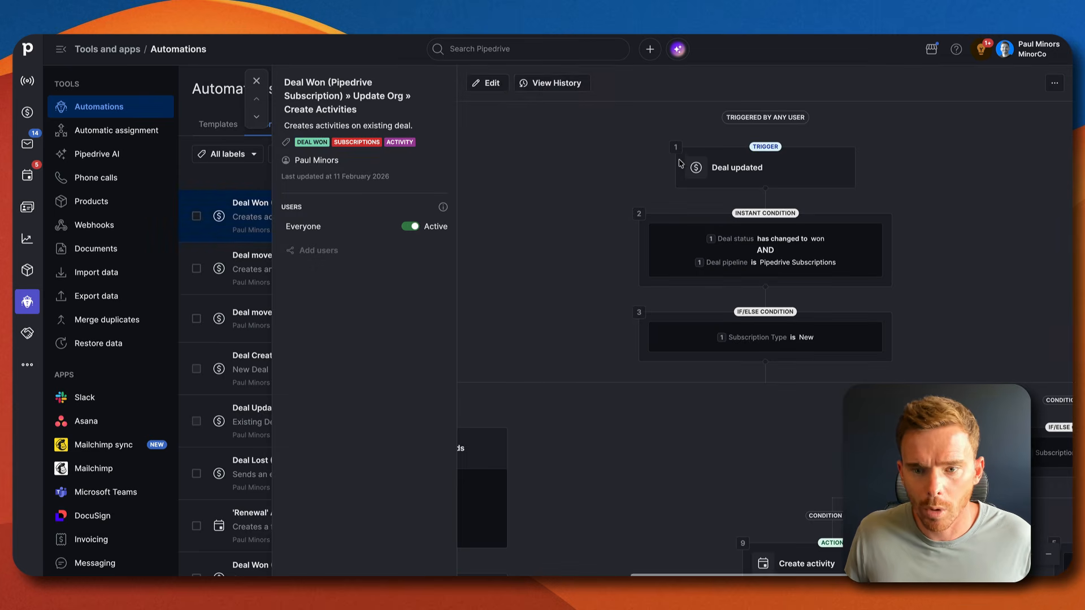
pyautogui.click(491, 81)
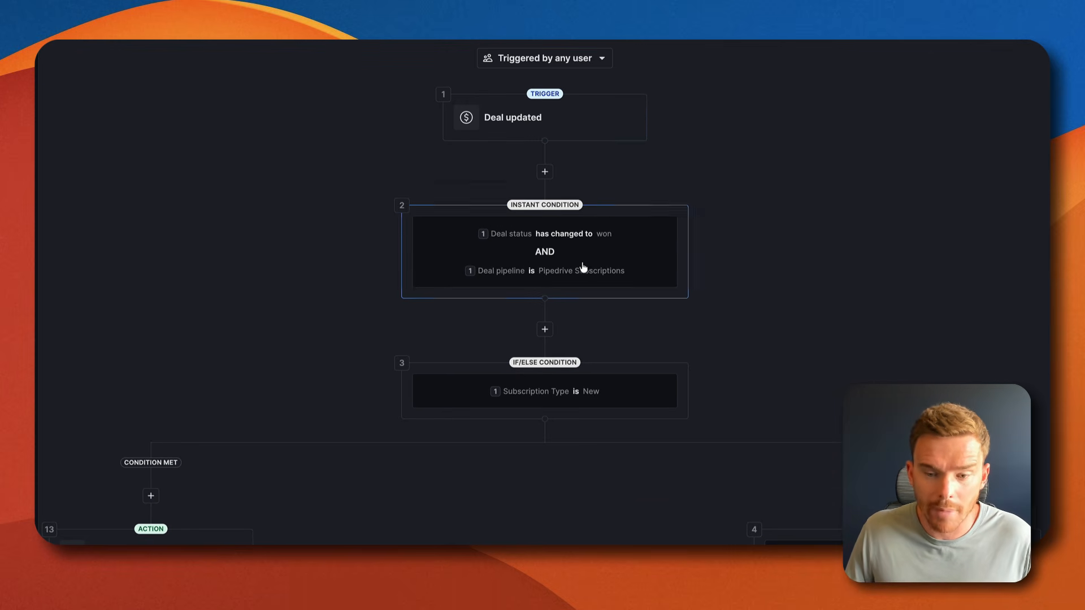
pyautogui.scroll(-5, 585, 254)
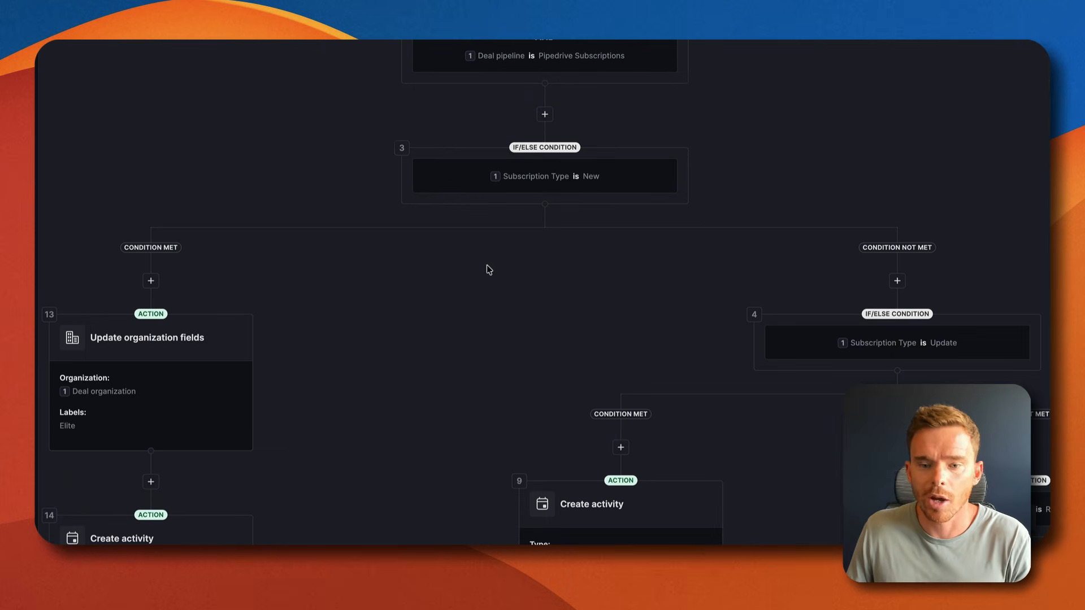
pyautogui.scroll(-5, 584, 169)
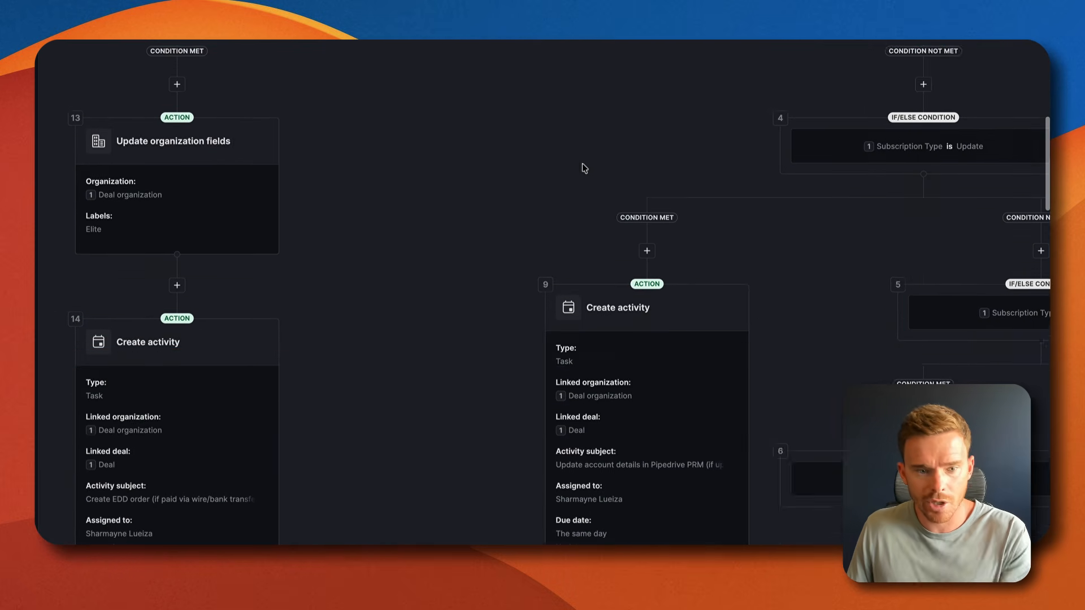
pyautogui.hscroll(-3, 537, 161)
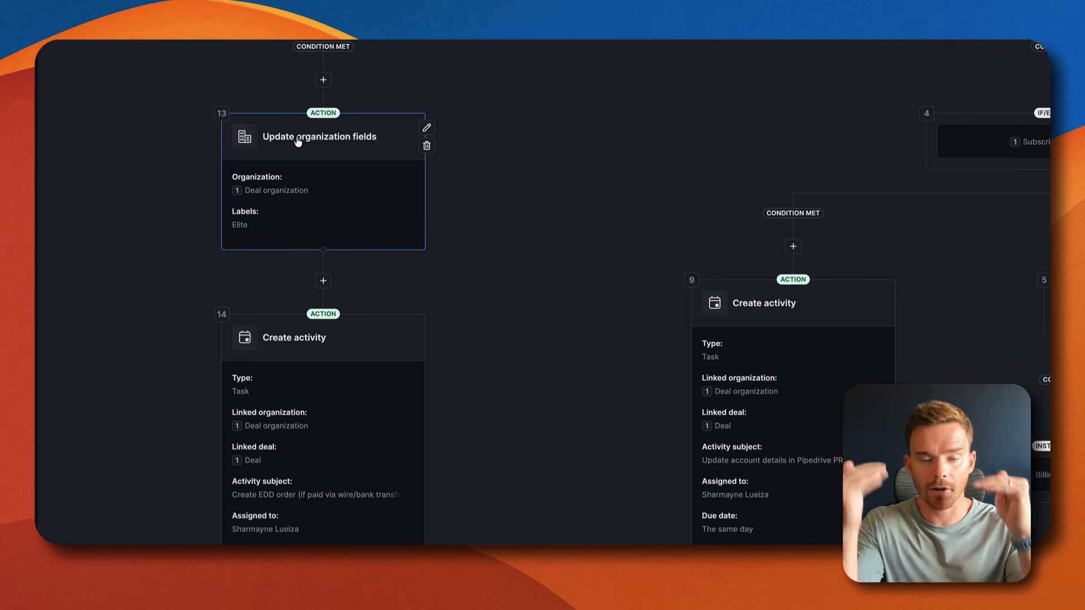
pyautogui.scroll(-10, 358, 223)
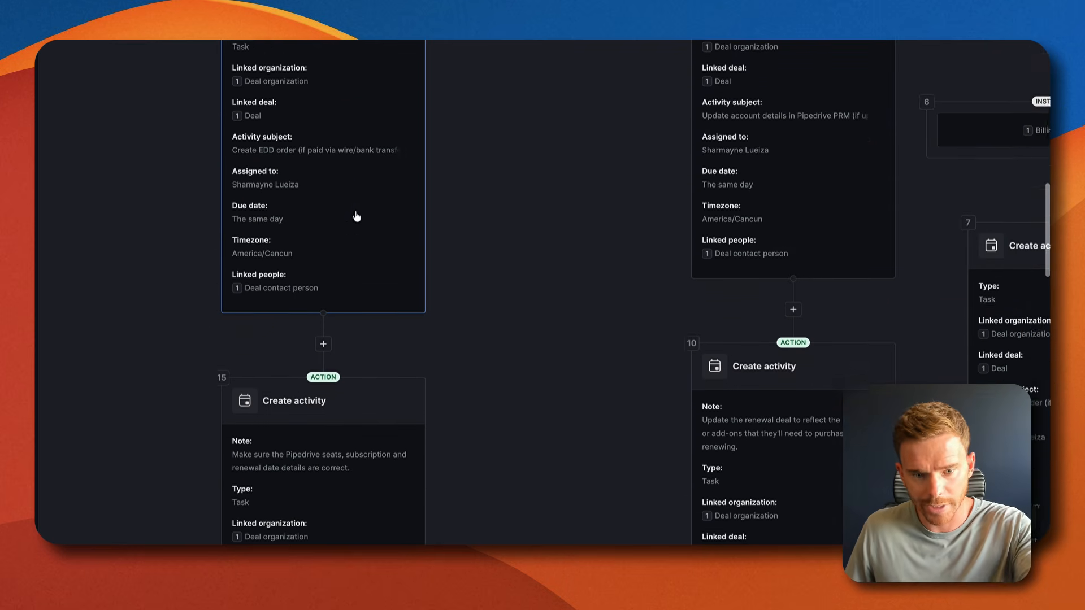
pyautogui.scroll(-15, 358, 258)
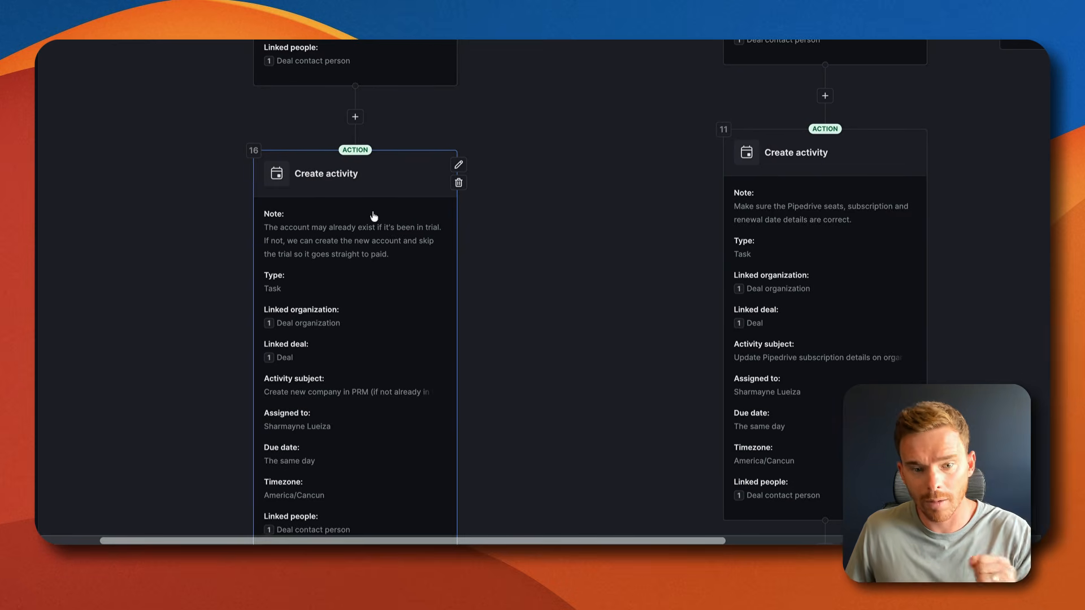
pyautogui.scroll(-5, 373, 220)
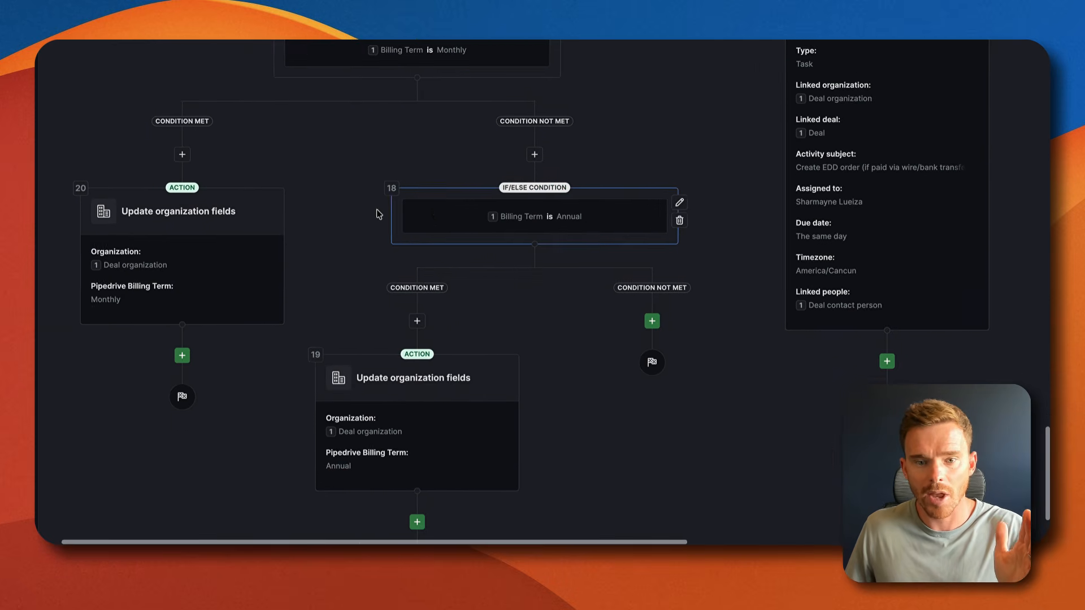
pyautogui.scroll(1, 380, 215)
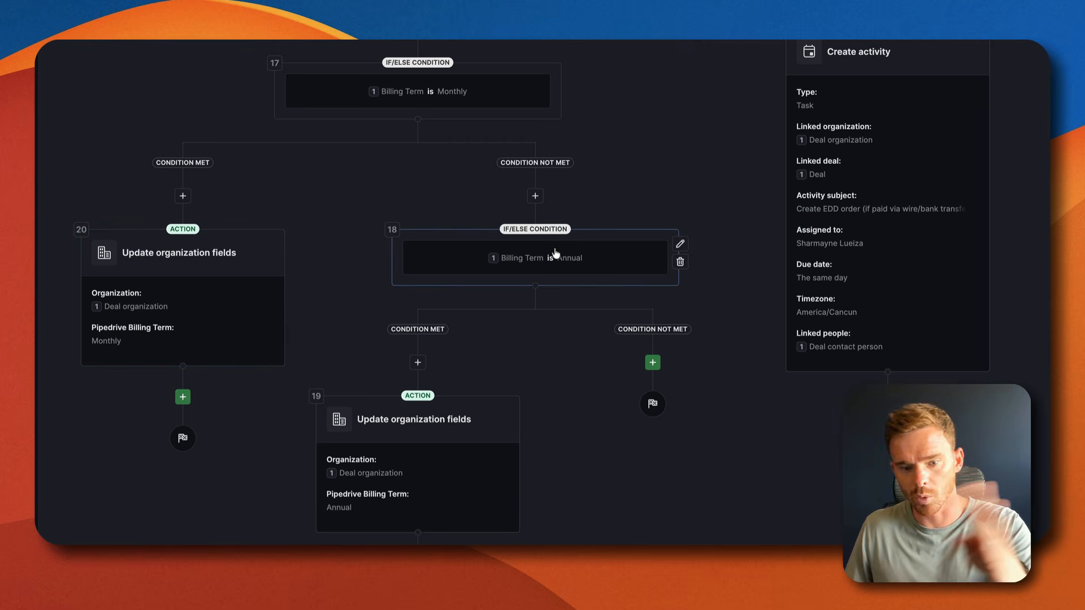
pyautogui.scroll(2, 483, 375)
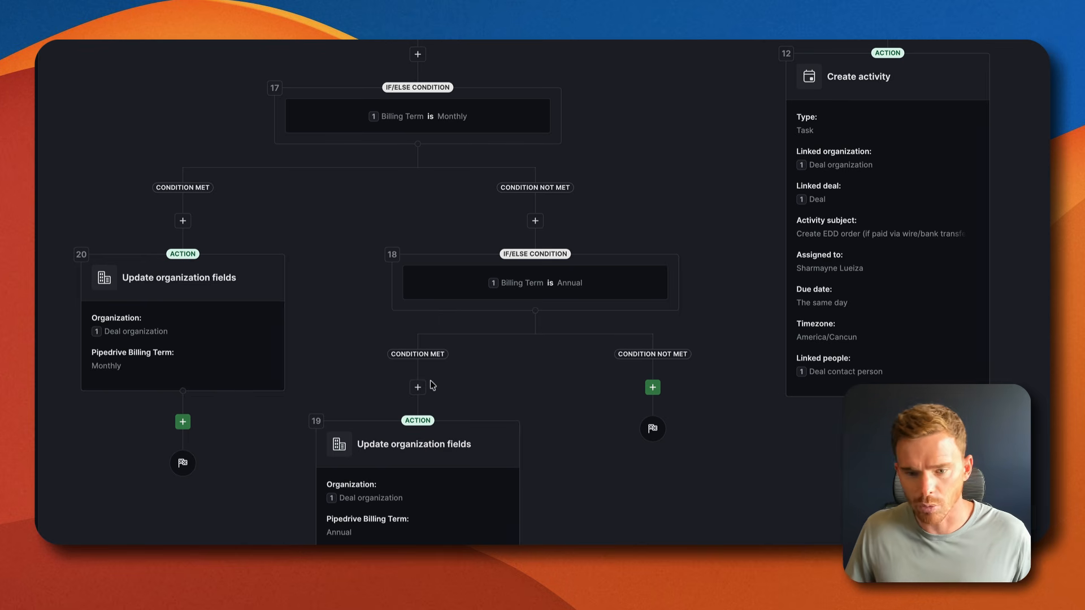
# Examine the Update and Renewal subscription branches with their activities and organization update, and return to the automation's trigger
pyautogui.hscroll(5, 446, 344)
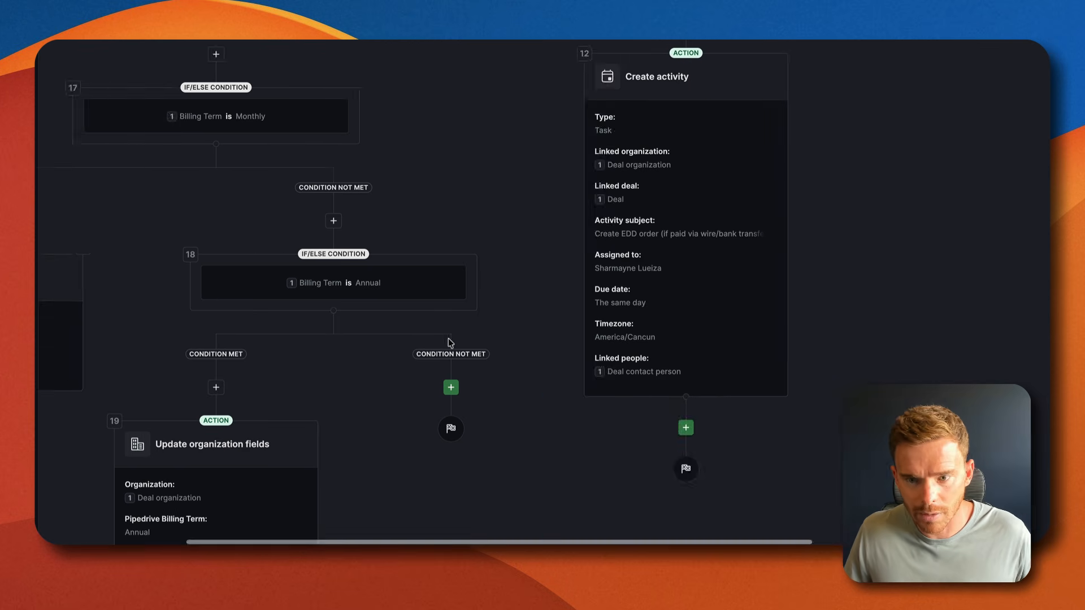
pyautogui.scroll(-10, 444, 344)
pyautogui.scroll(10, 444, 347)
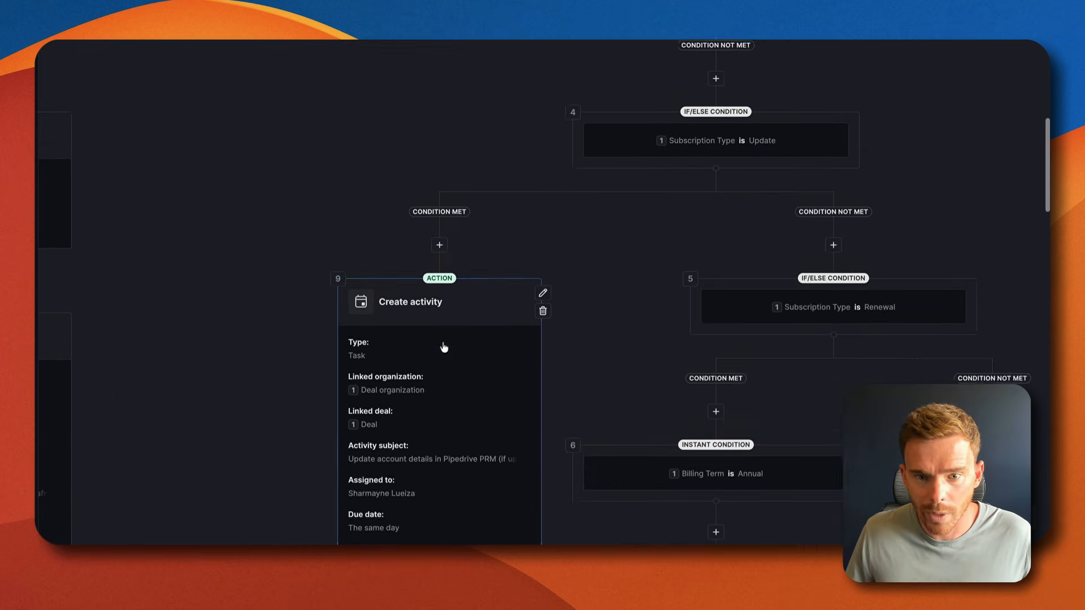
pyautogui.scroll(-4, 616, 298)
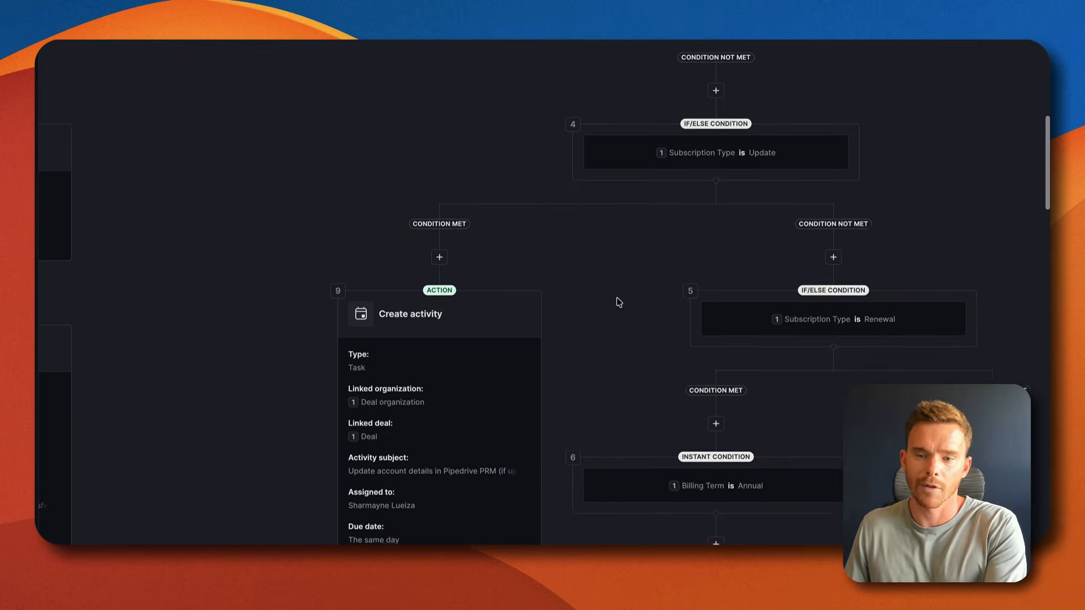
pyautogui.hscroll(3, 616, 266)
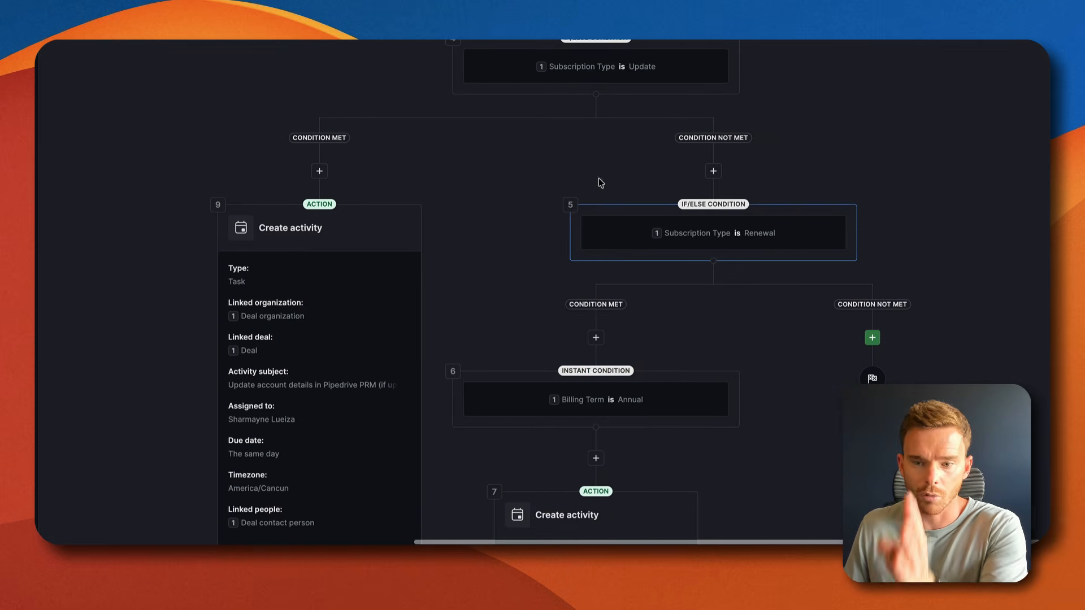
pyautogui.scroll(-3, 749, 311)
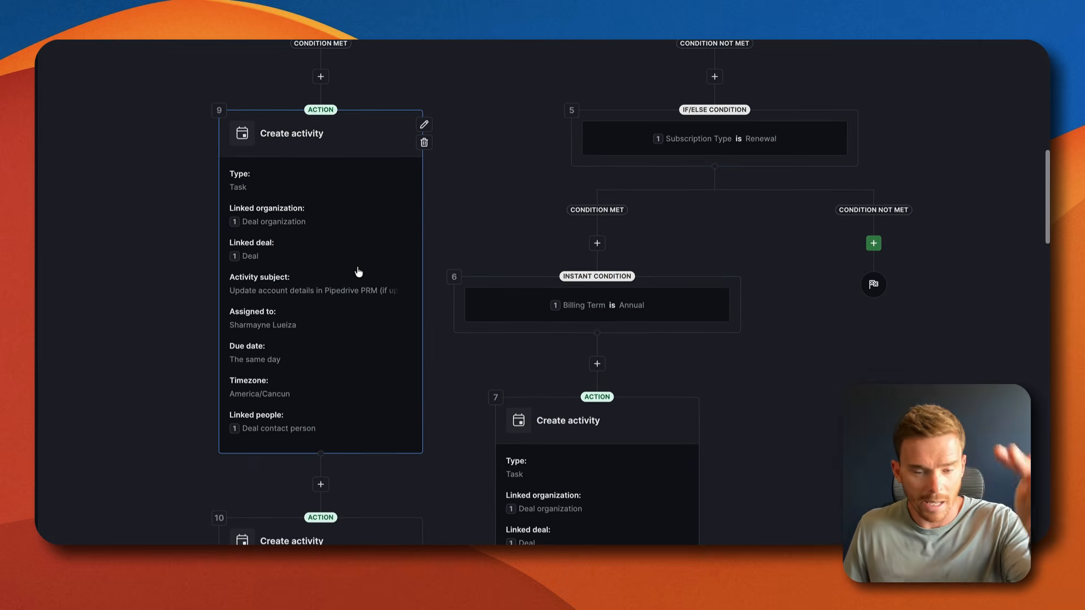
pyautogui.scroll(-12, 359, 271)
pyautogui.scroll(-9, 537, 256)
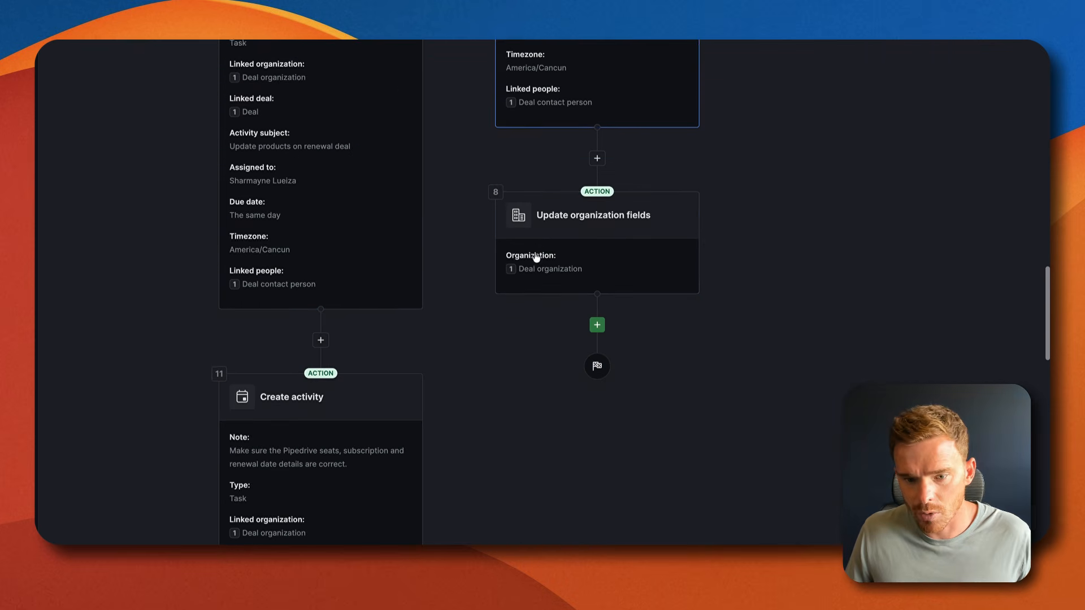
pyautogui.scroll(-20, 382, 284)
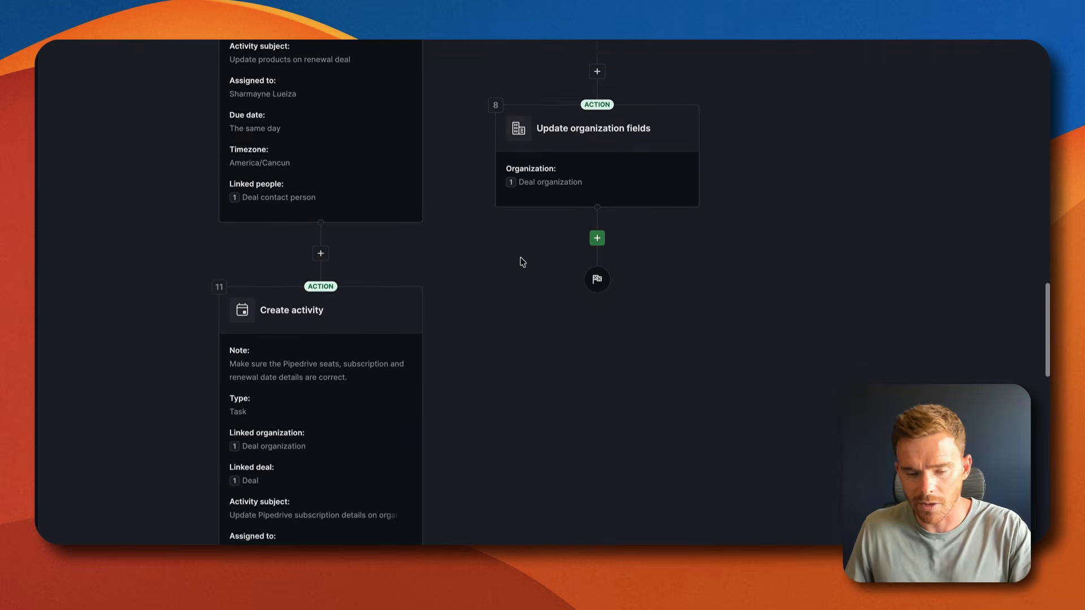
pyautogui.scroll(-6, 385, 287)
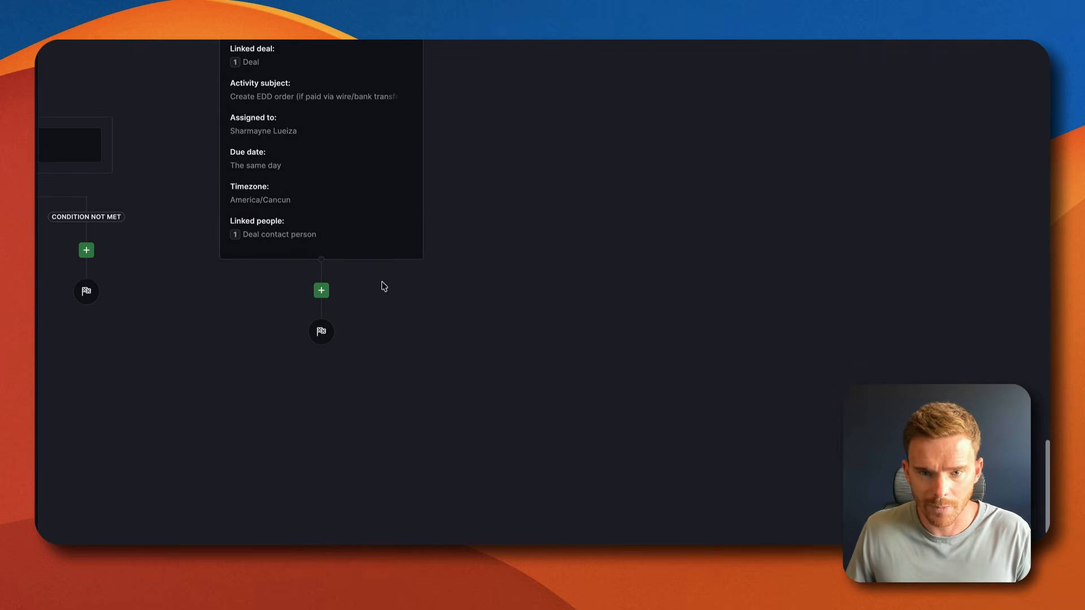
pyautogui.scroll(20, 388, 288)
pyautogui.hscroll(-6, 388, 291)
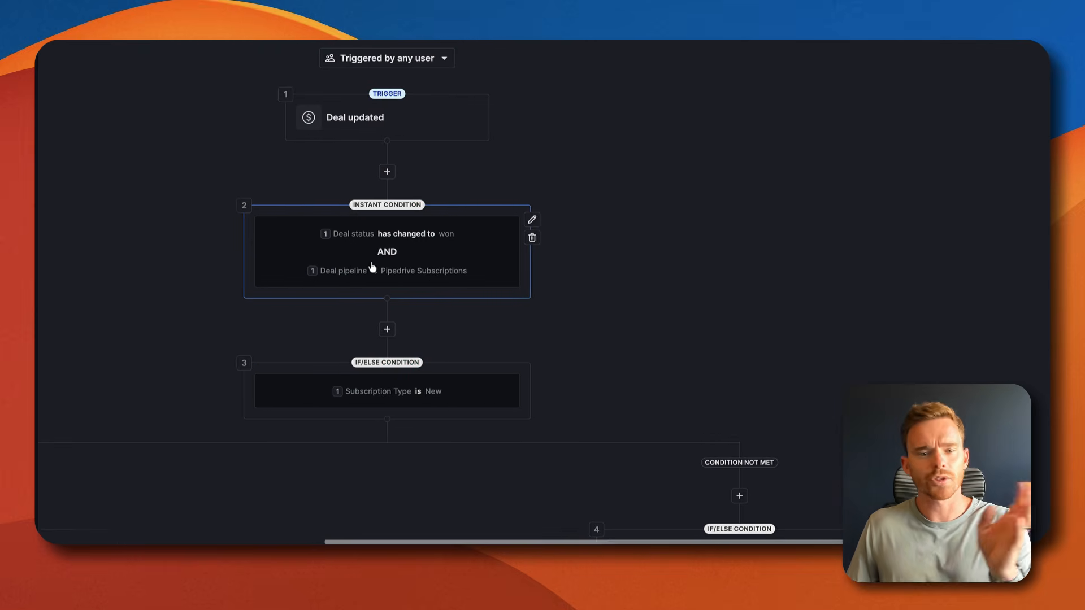